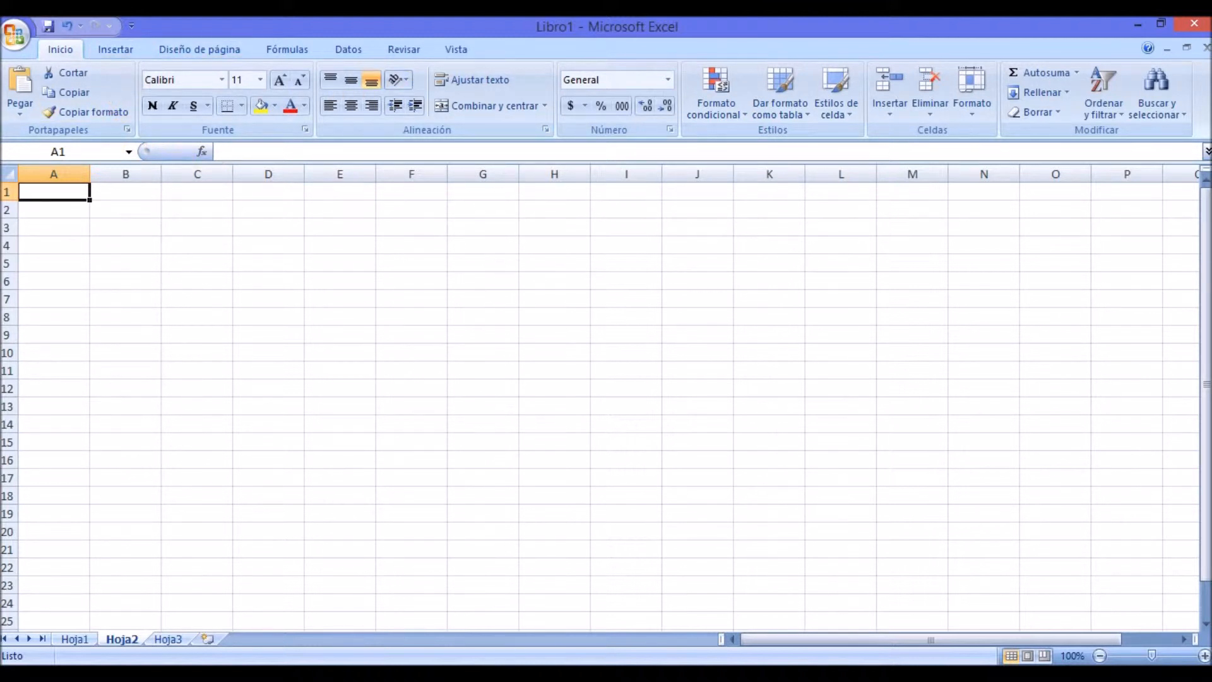
Step: Select different cells across columns A to F in the first four rows to examine how each is identified
{"action": "key", "text": "Right"}
{"action": "key", "text": "Left"}
{"action": "key", "text": "Right"}
{"action": "key", "text": "Right"}
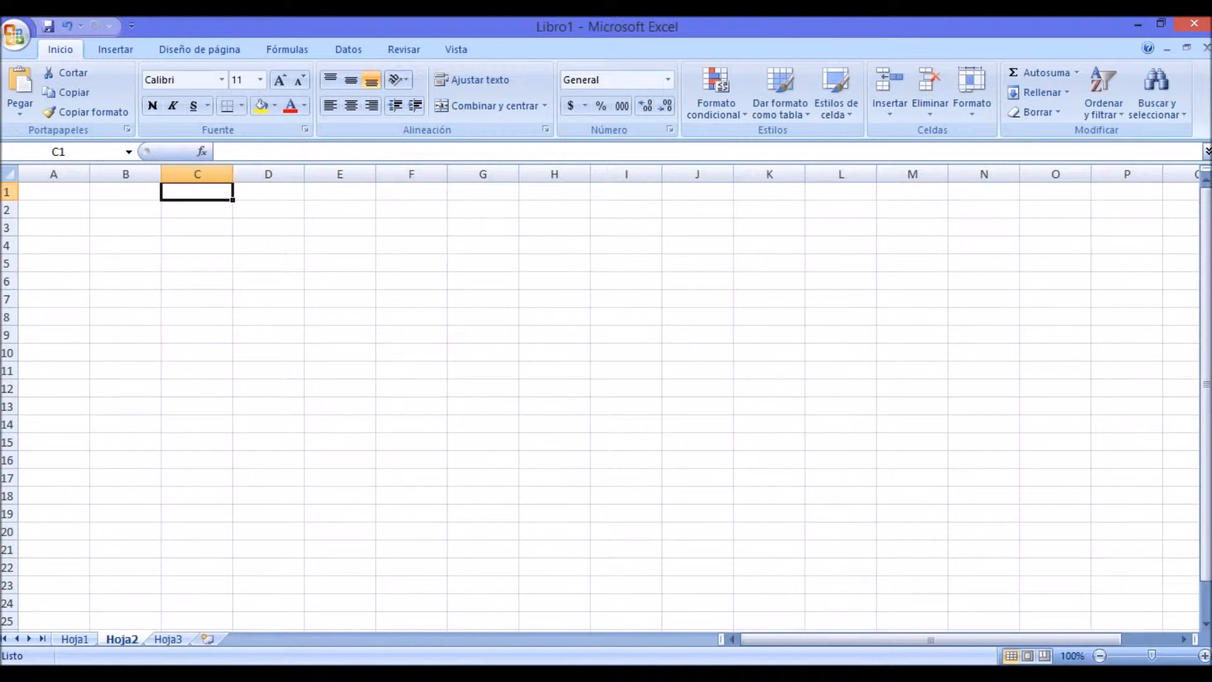
{"action": "left_click", "coordinate": [53, 228]}
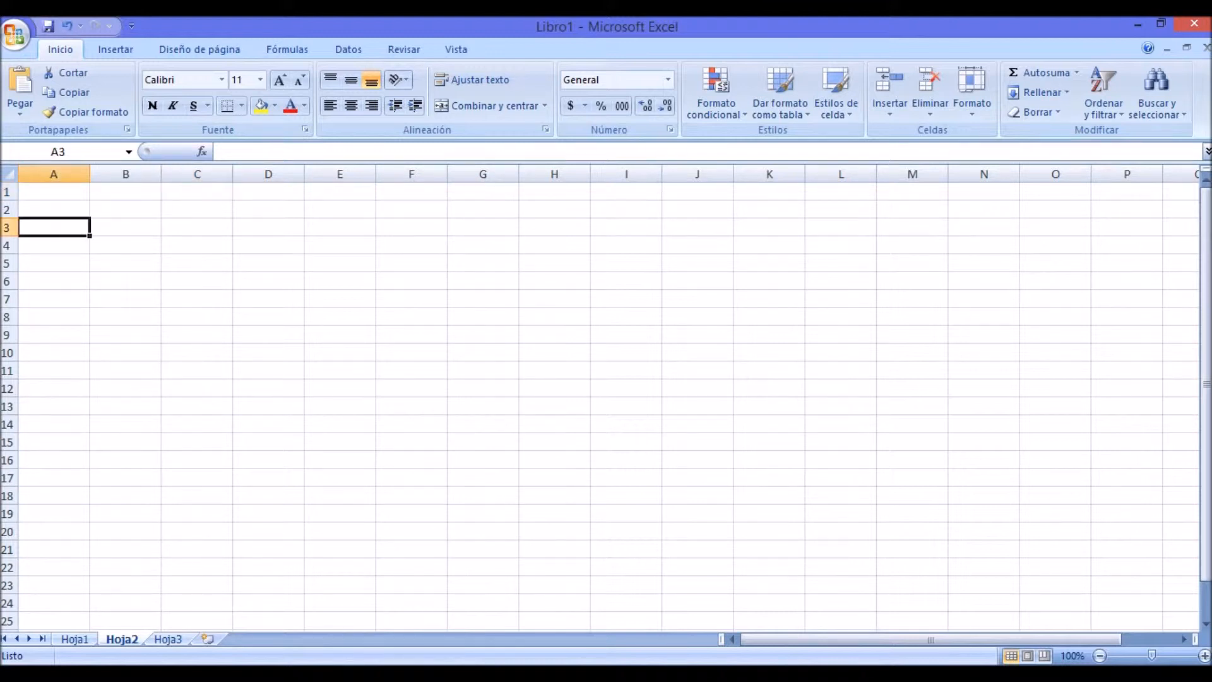
{"action": "left_click", "coordinate": [53, 192]}
{"action": "left_click", "coordinate": [126, 192]}
{"action": "left_click", "coordinate": [197, 210]}
{"action": "left_click", "coordinate": [268, 192]}
{"action": "left_click", "coordinate": [340, 192]}
{"action": "left_click", "coordinate": [411, 192]}
{"action": "left_click", "coordinate": [339, 245]}
{"action": "left_click", "coordinate": [268, 245]}
{"action": "left_click", "coordinate": [197, 228]}
{"action": "left_click", "coordinate": [340, 246]}
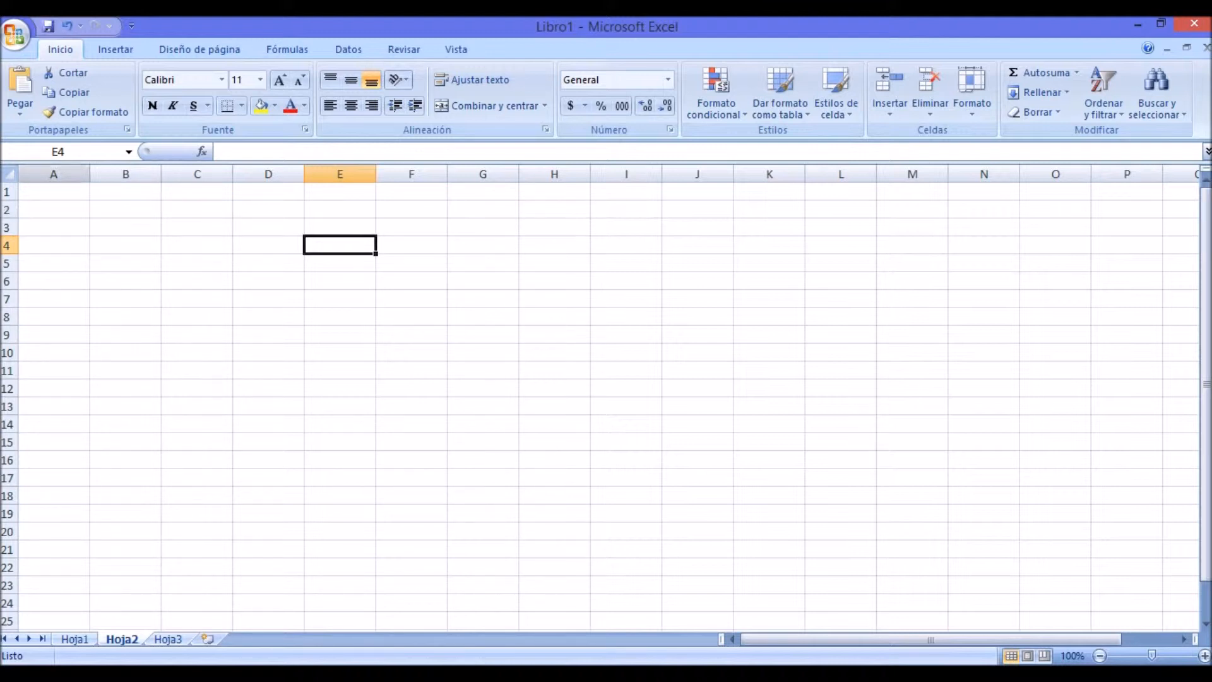
Step: Examine the cell addresses in the Name Box for cells down columns A and B, from row 1 to row 5
{"action": "left_click", "coordinate": [53, 192]}
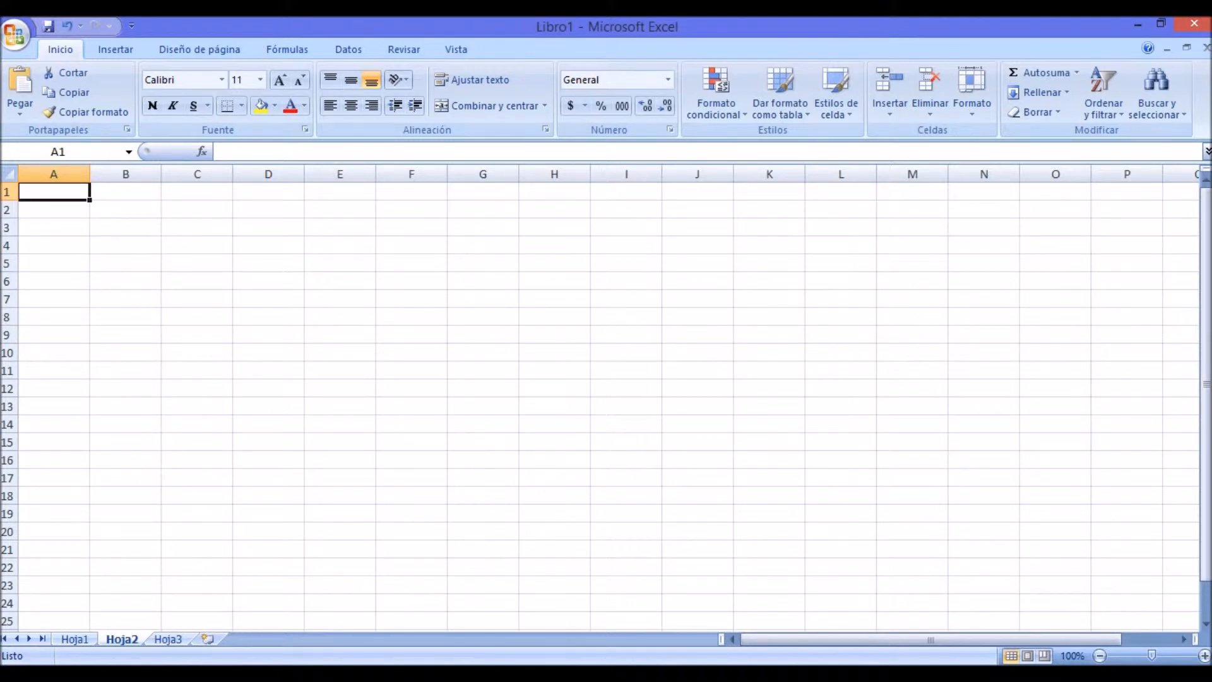
{"action": "left_click", "coordinate": [76, 153]}
{"action": "left_click", "coordinate": [76, 153]}
{"action": "left_click", "coordinate": [54, 210]}
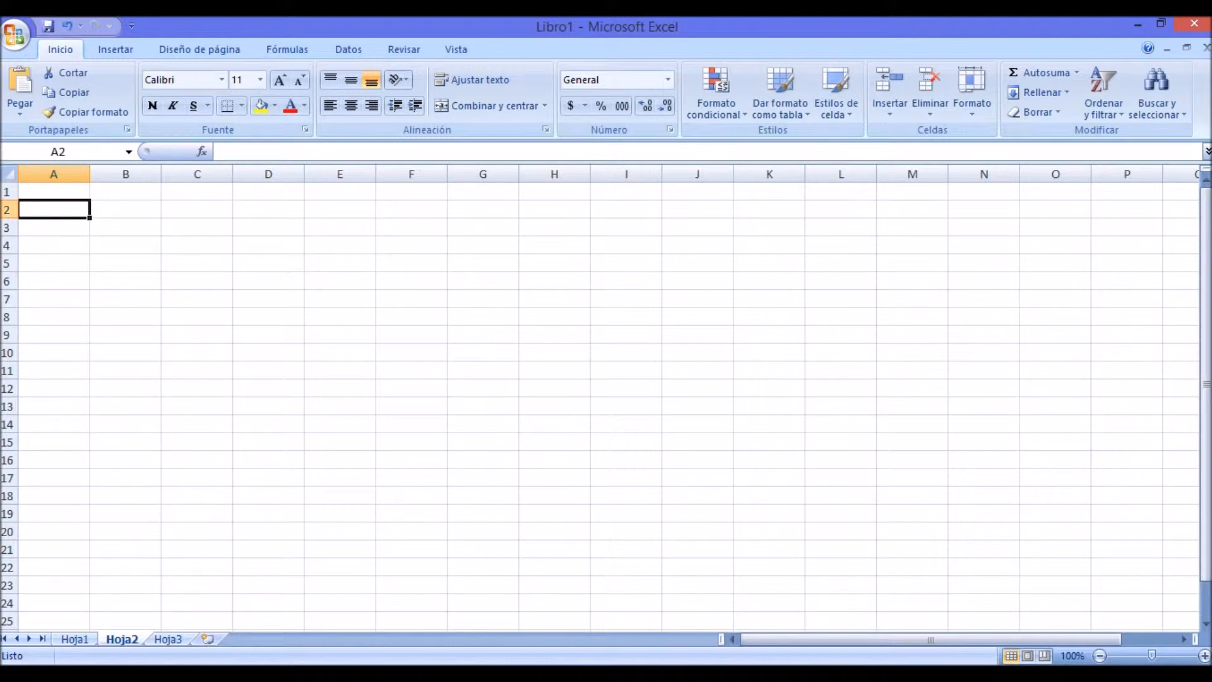
{"action": "left_click", "coordinate": [53, 228]}
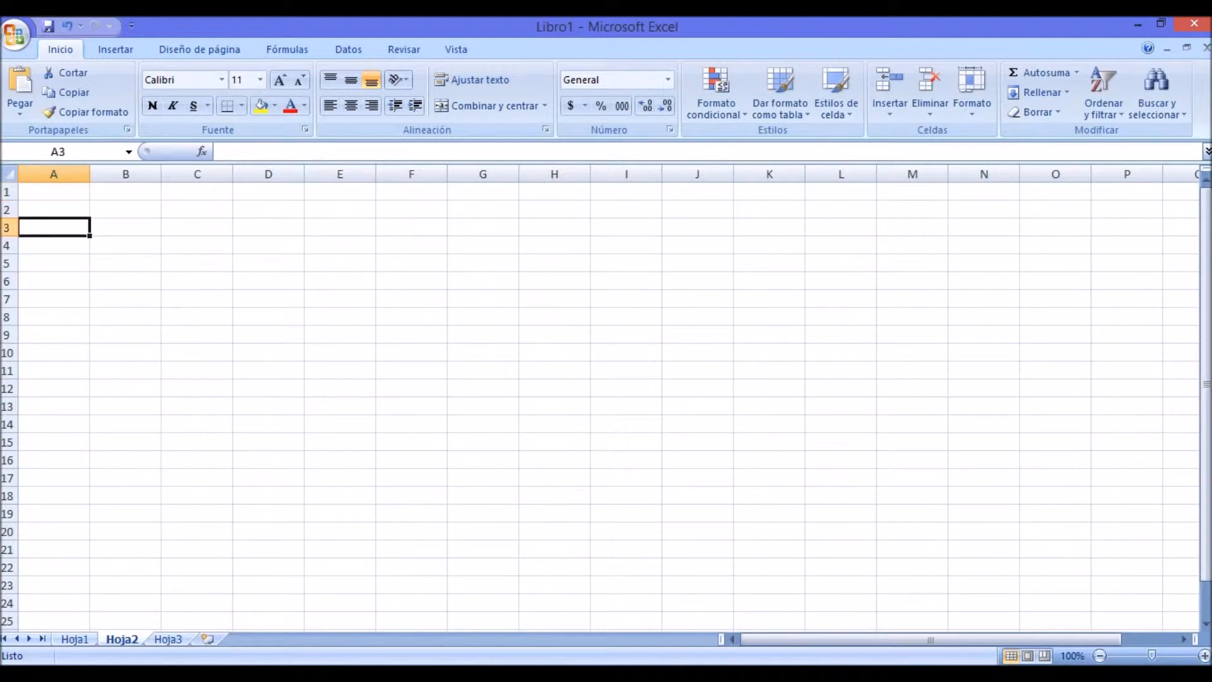
{"action": "key", "text": "Down"}
{"action": "key", "text": "Down"}
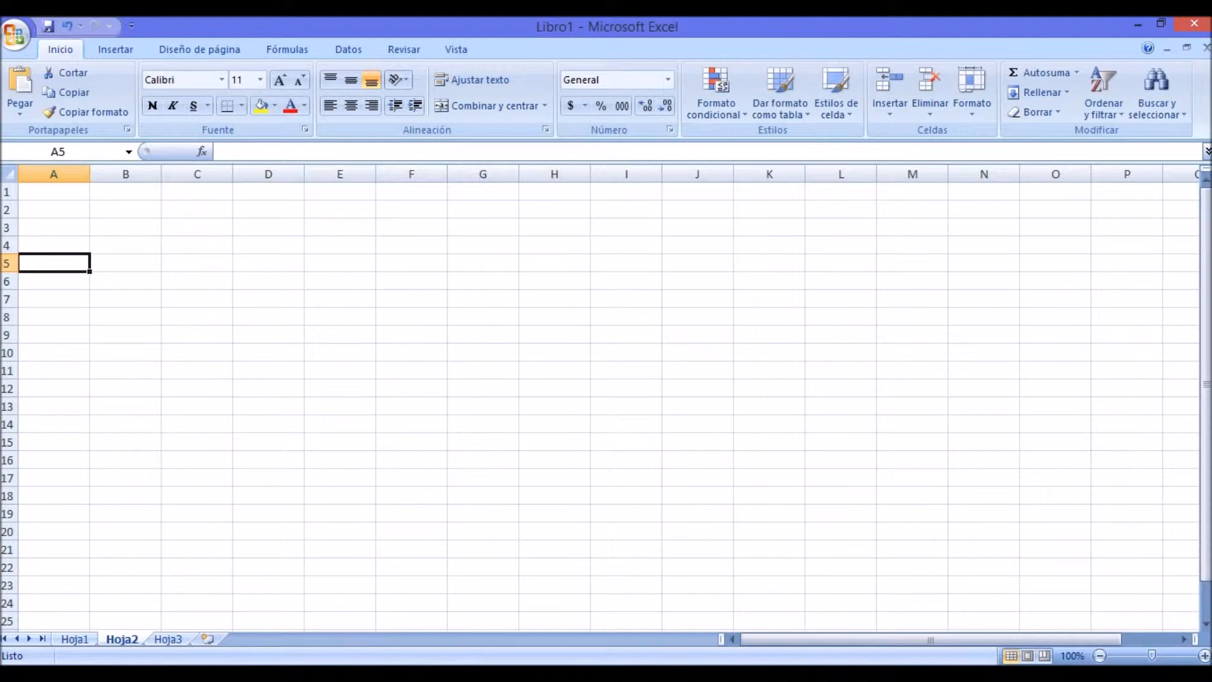
{"action": "left_click", "coordinate": [126, 192]}
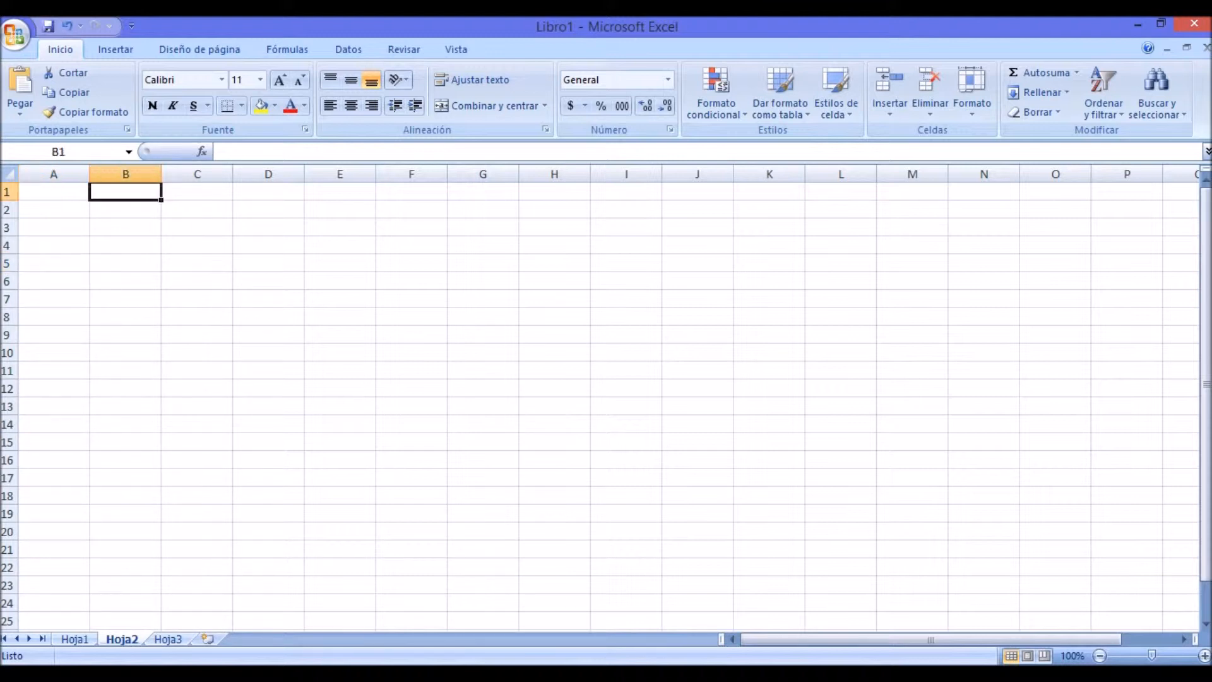
{"action": "key", "text": "Down"}
{"action": "key", "text": "Down"}
{"action": "key", "text": "Down"}
{"action": "key", "text": "Down"}
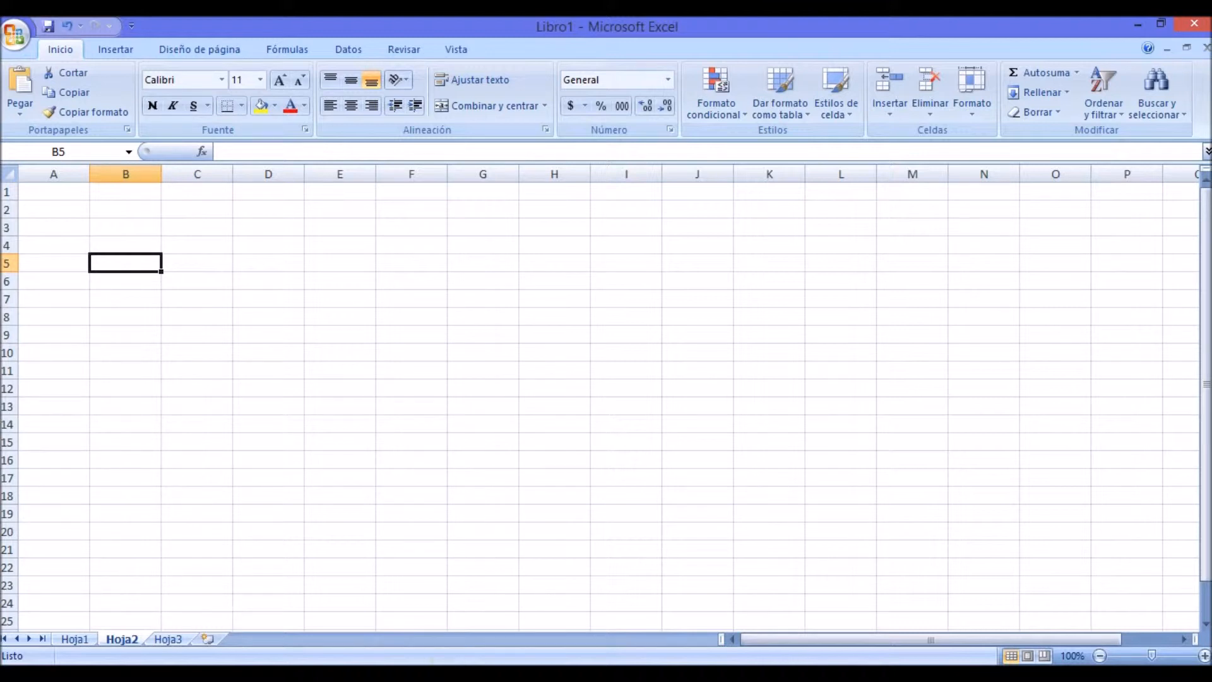
Step: Look over the columns further along the sheet and return to cell A1
{"action": "left_click", "coordinate": [1184, 639]}
{"action": "left_click", "coordinate": [1184, 639]}
{"action": "left_click_drag", "start_coordinate": [1143, 638], "coordinate": [966, 642]}
{"action": "key", "text": "Right"}
{"action": "key", "text": "Up"}
{"action": "key", "text": "Up"}
{"action": "key", "text": "Up"}
{"action": "key", "text": "Left"}
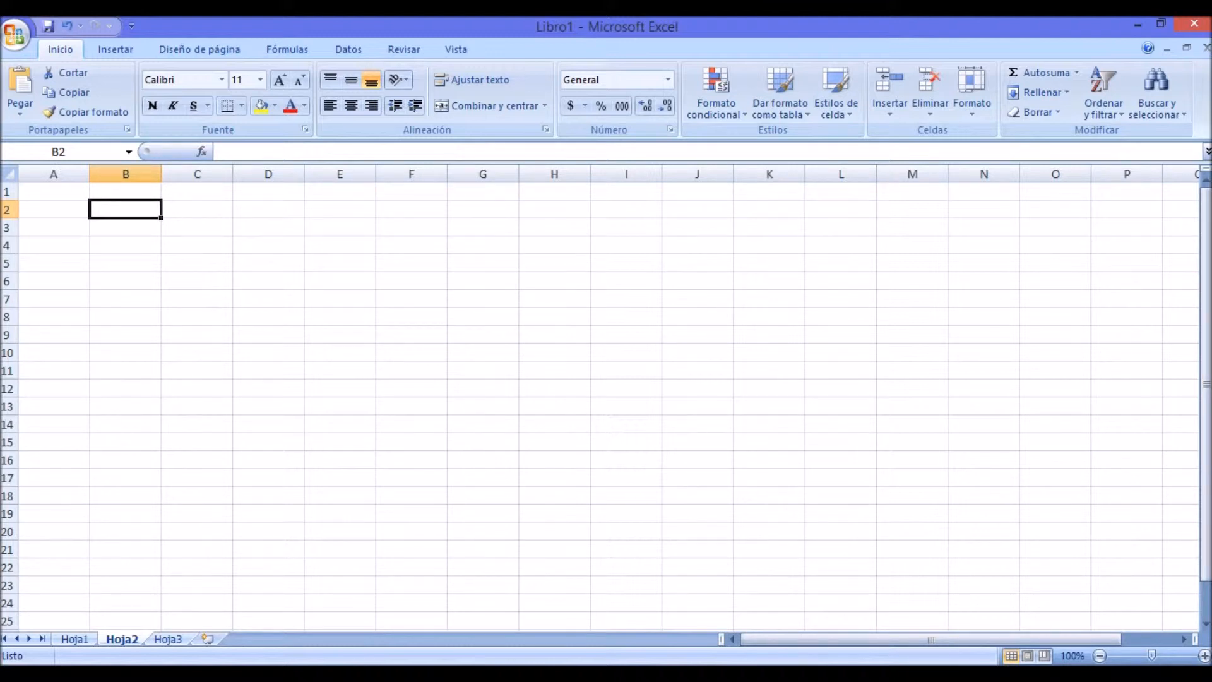
{"action": "key", "text": "ctrl+Home"}
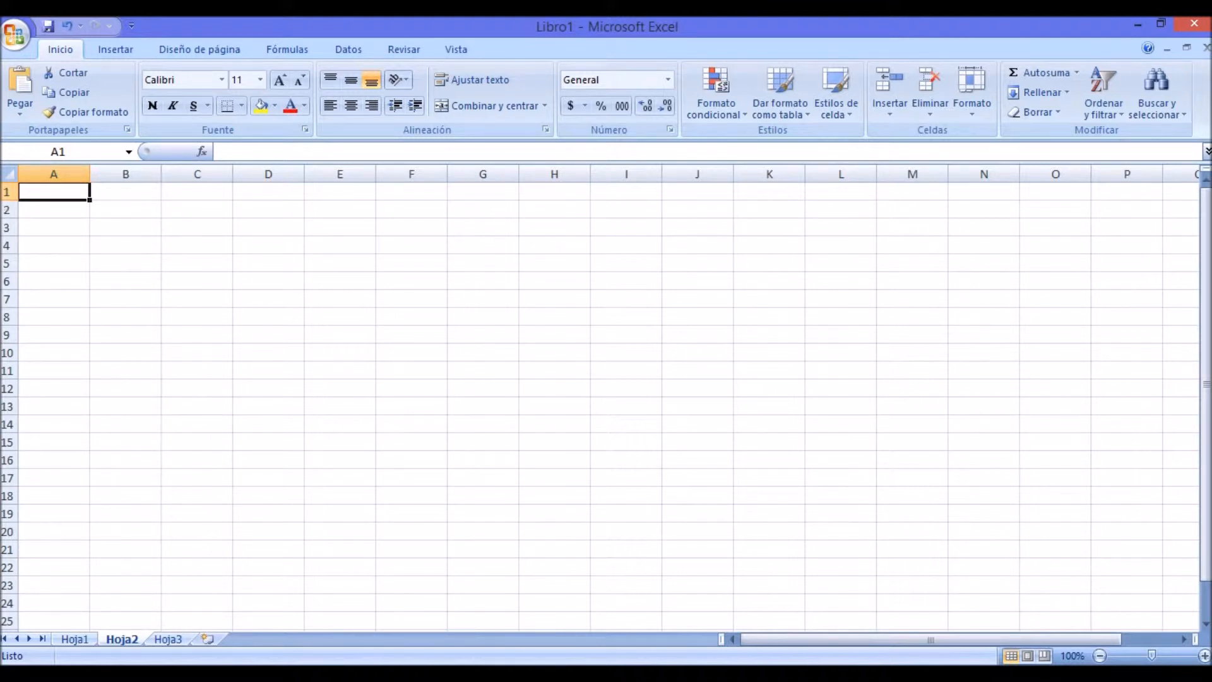
{"action": "left_click", "coordinate": [125, 228]}
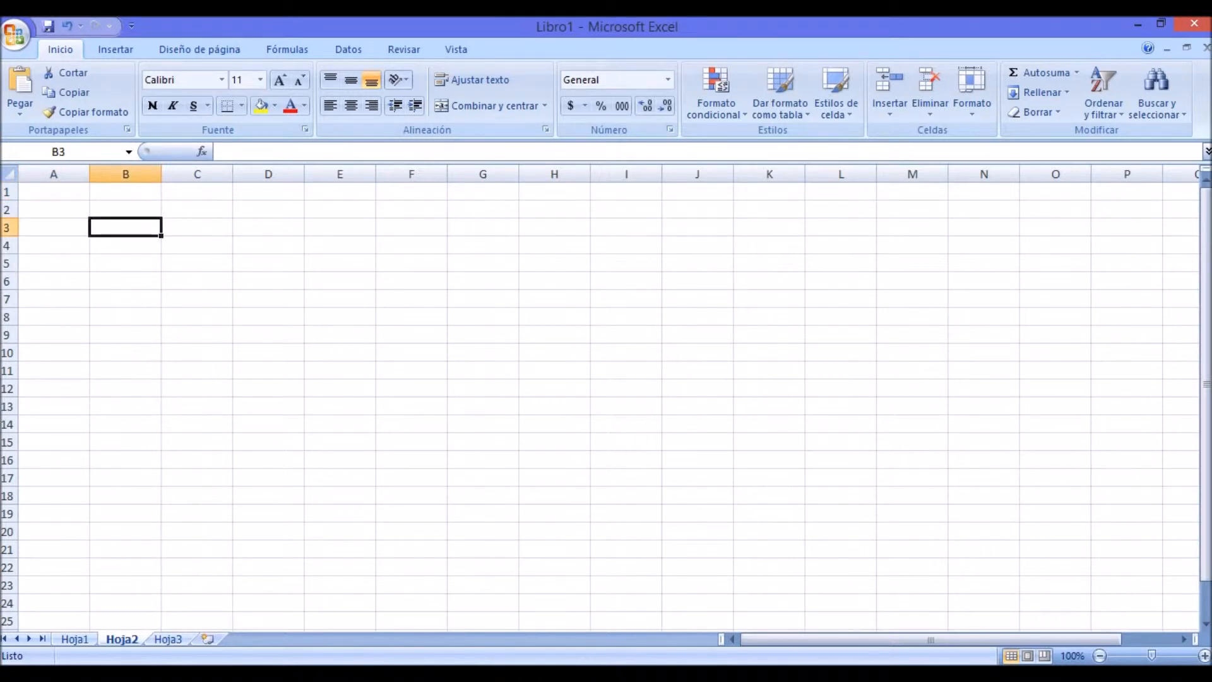
{"action": "left_click", "coordinate": [54, 210]}
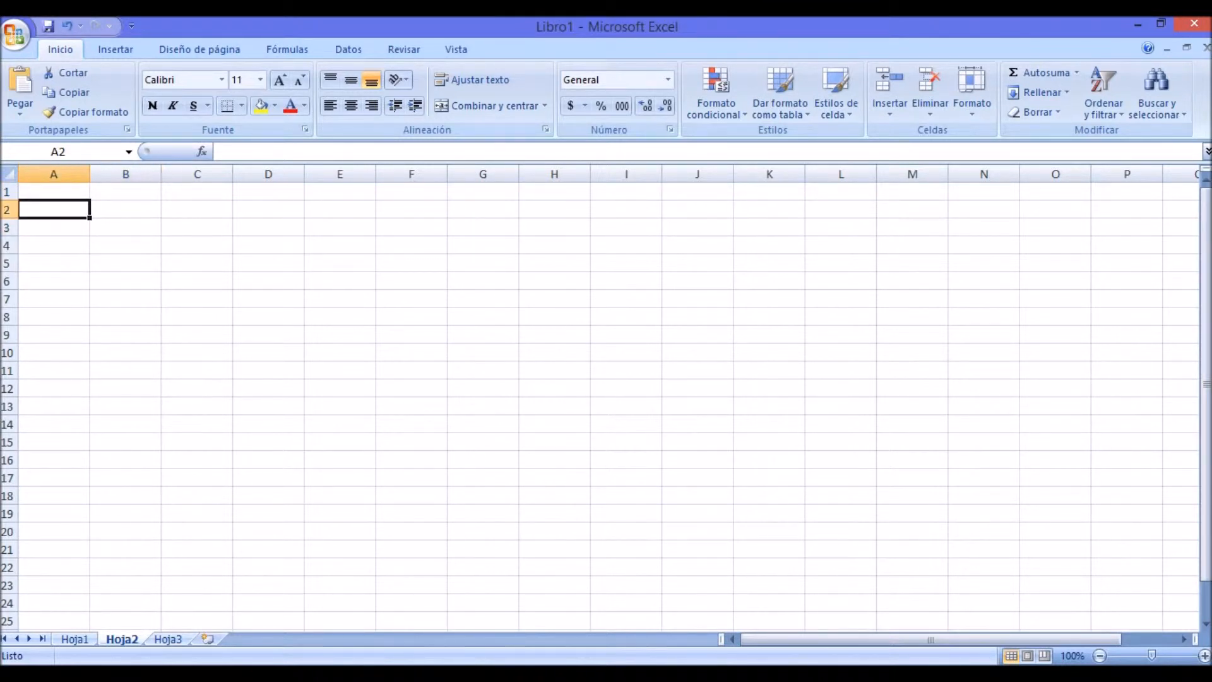
{"action": "left_click", "coordinate": [125, 228]}
{"action": "left_click", "coordinate": [196, 228]}
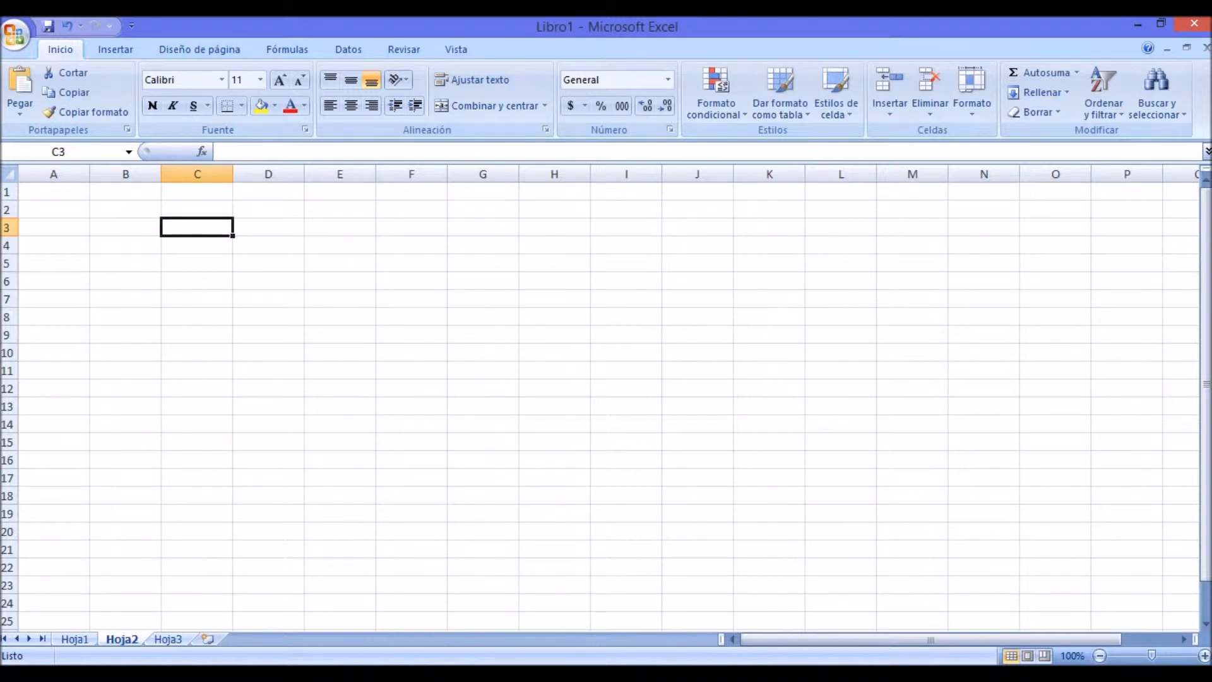
Step: Enter the sample text kkjjbhbjhbvbvb in cell B2
{"action": "left_click", "coordinate": [126, 209]}
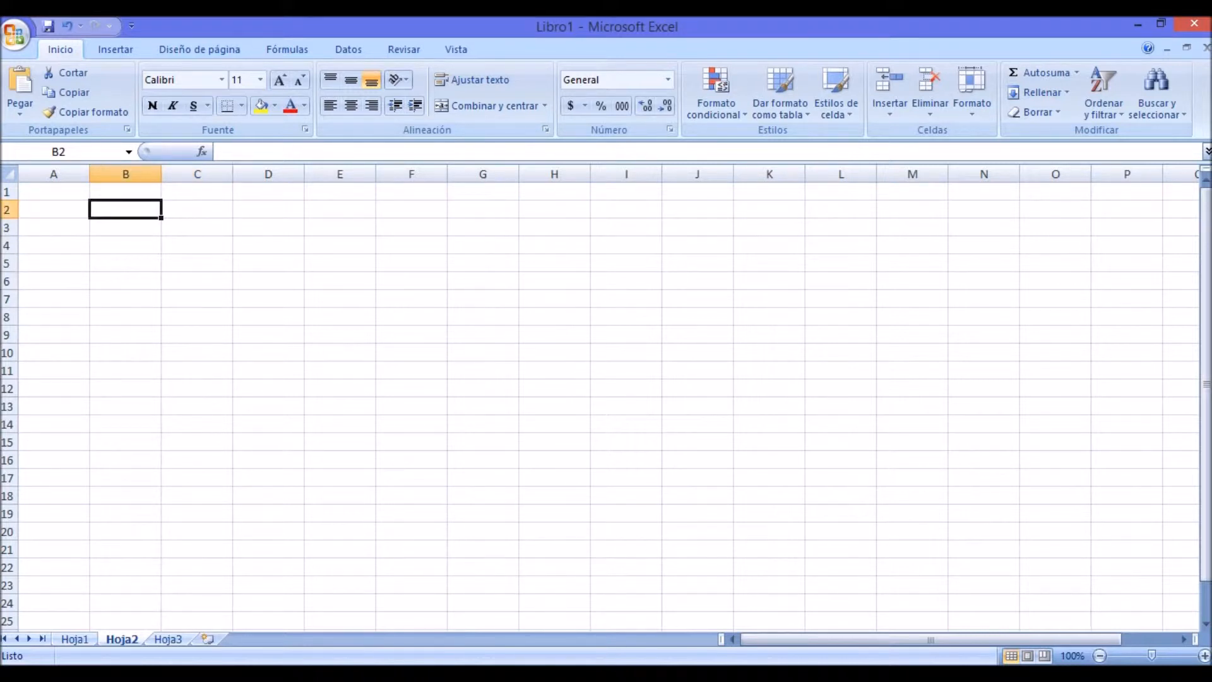
{"action": "type", "text": "kkj"}
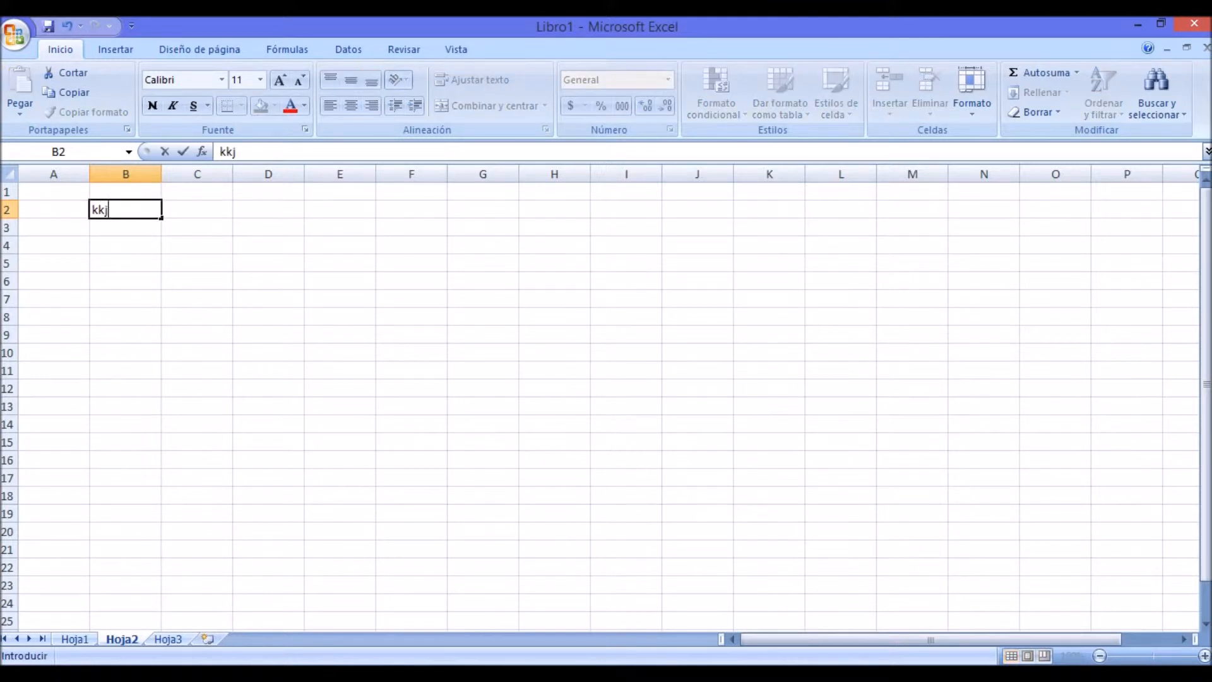
{"action": "type", "text": "jbhbjhbvbvb"}
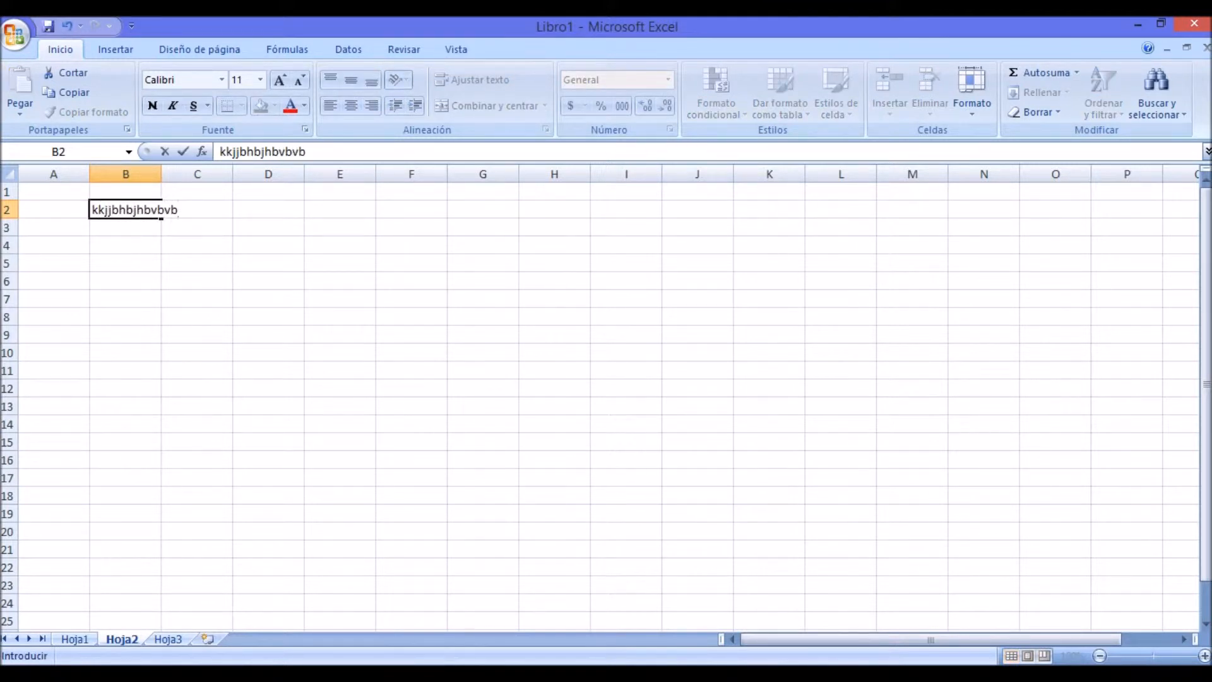
{"action": "left_click", "coordinate": [327, 150]}
{"action": "key", "text": "Return"}
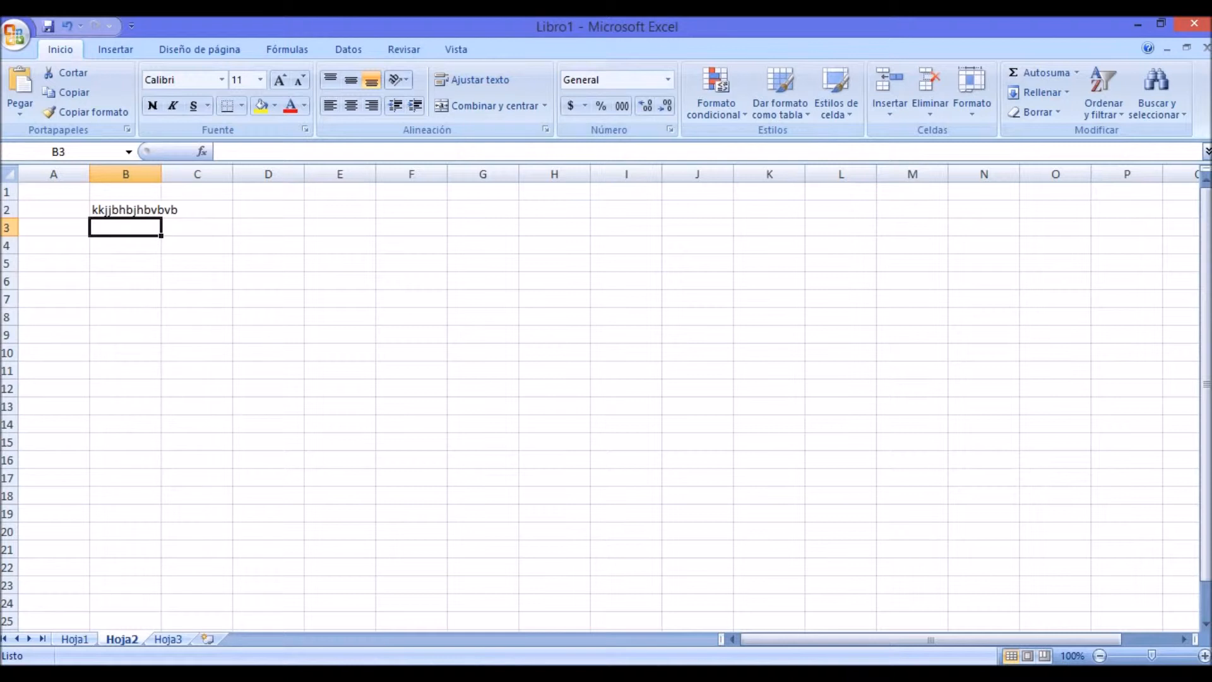
Step: Edit the end of the text in cell B2 so that it reads kkjjbhbj6666666
{"action": "left_click", "coordinate": [159, 210]}
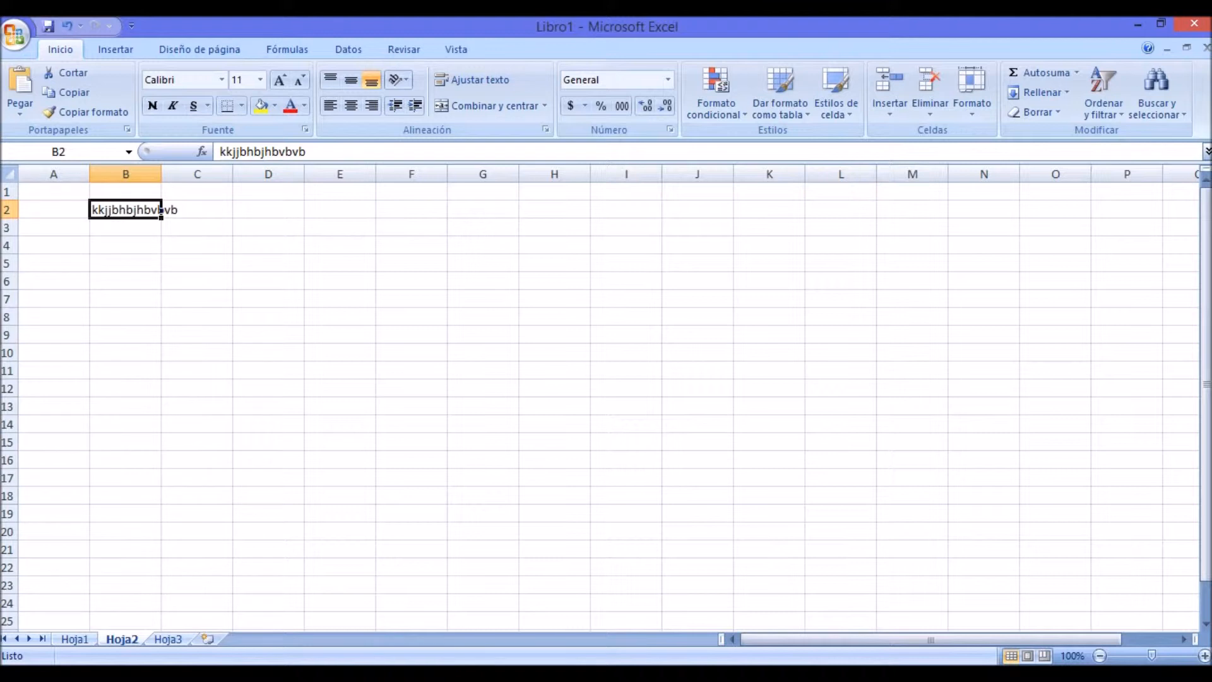
{"action": "left_click", "coordinate": [286, 152]}
{"action": "left_click", "coordinate": [329, 154]}
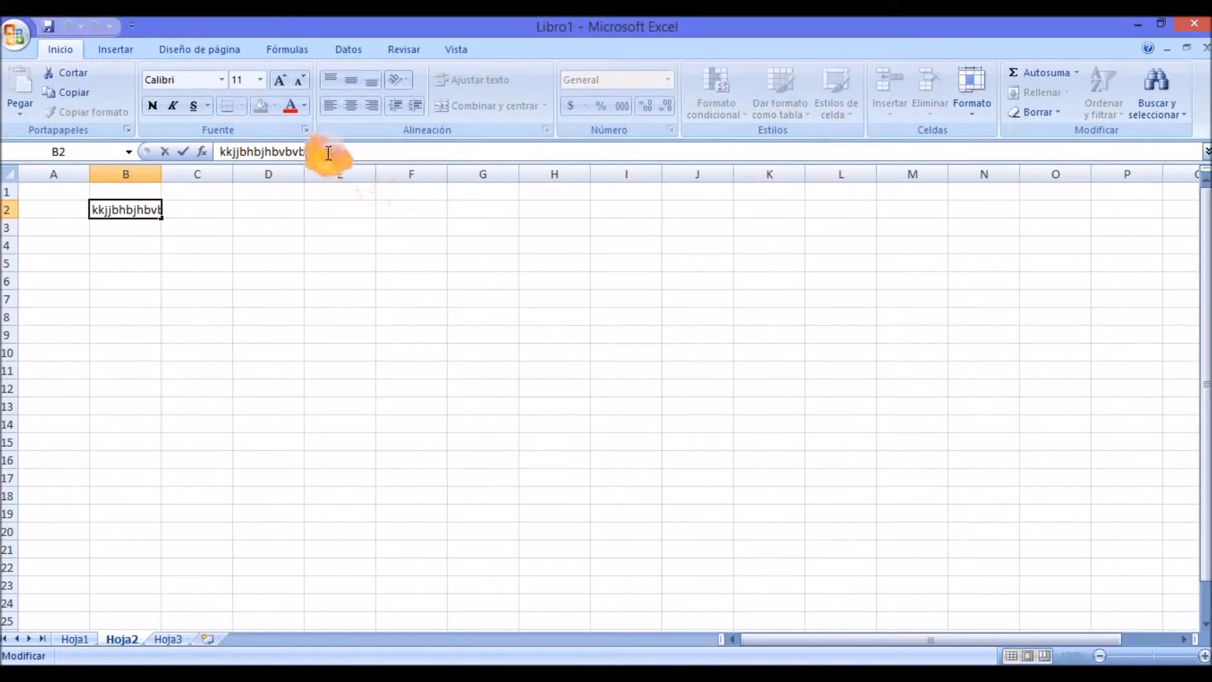
{"action": "key", "text": "BackSpace"}
{"action": "key", "text": "BackSpace"}
{"action": "key", "text": "BackSpace"}
{"action": "key", "text": "BackSpace"}
{"action": "key", "text": "BackSpace"}
{"action": "key", "text": "BackSpace"}
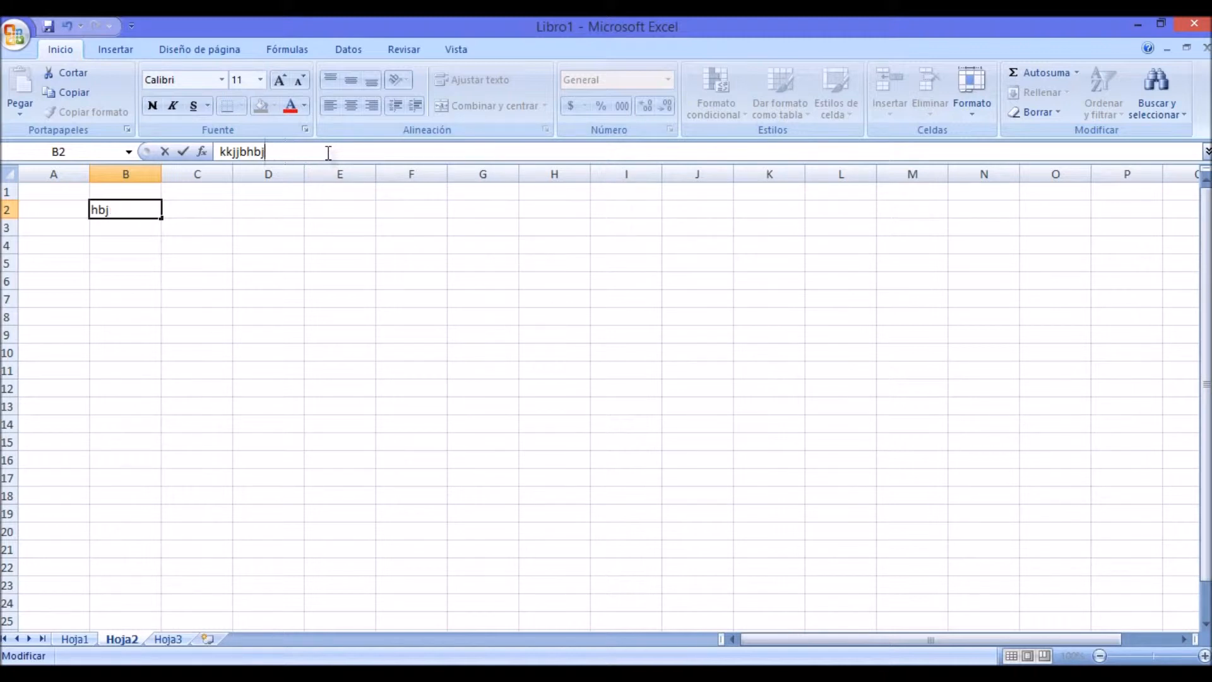
{"action": "type", "text": "6666666"}
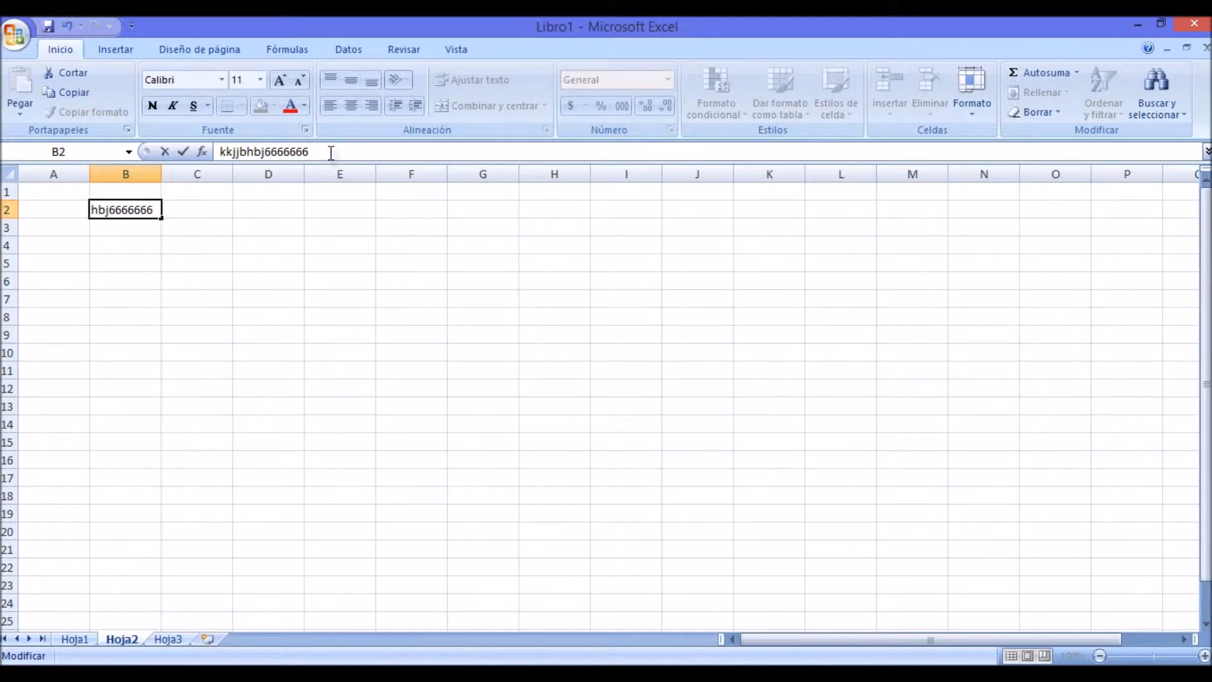
{"action": "left_click", "coordinate": [340, 245]}
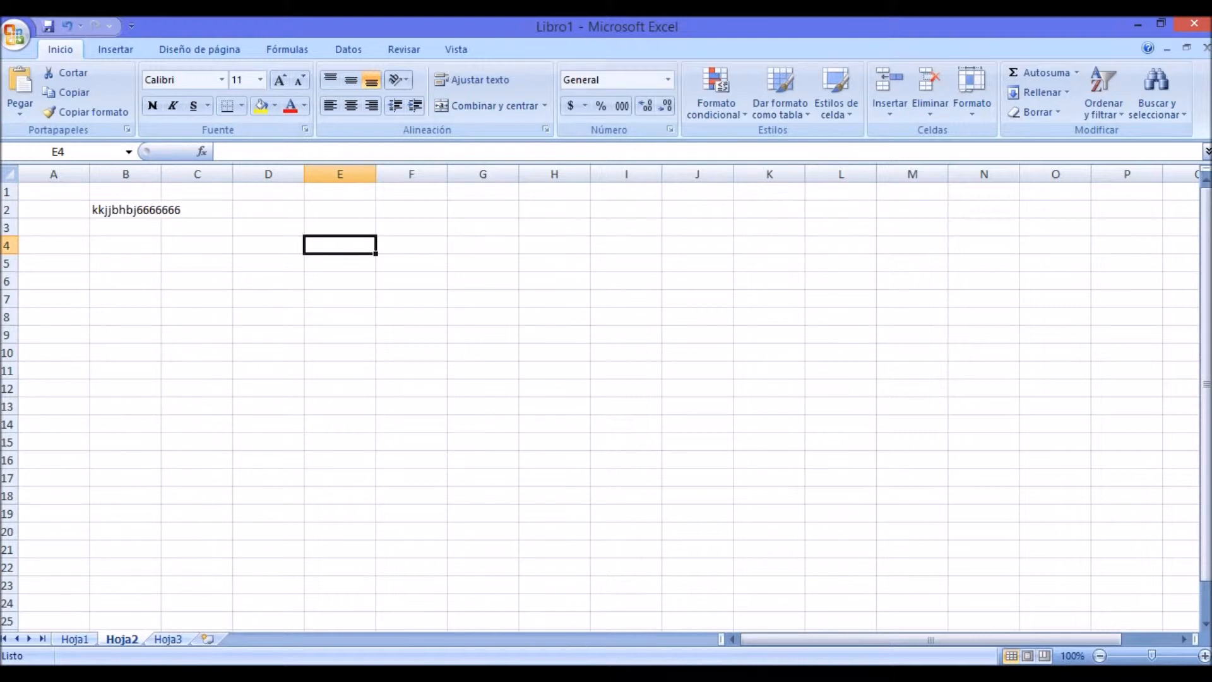
Step: Try to overwrite the content of cell B2 with 1 and discard the entry
{"action": "left_click", "coordinate": [157, 209]}
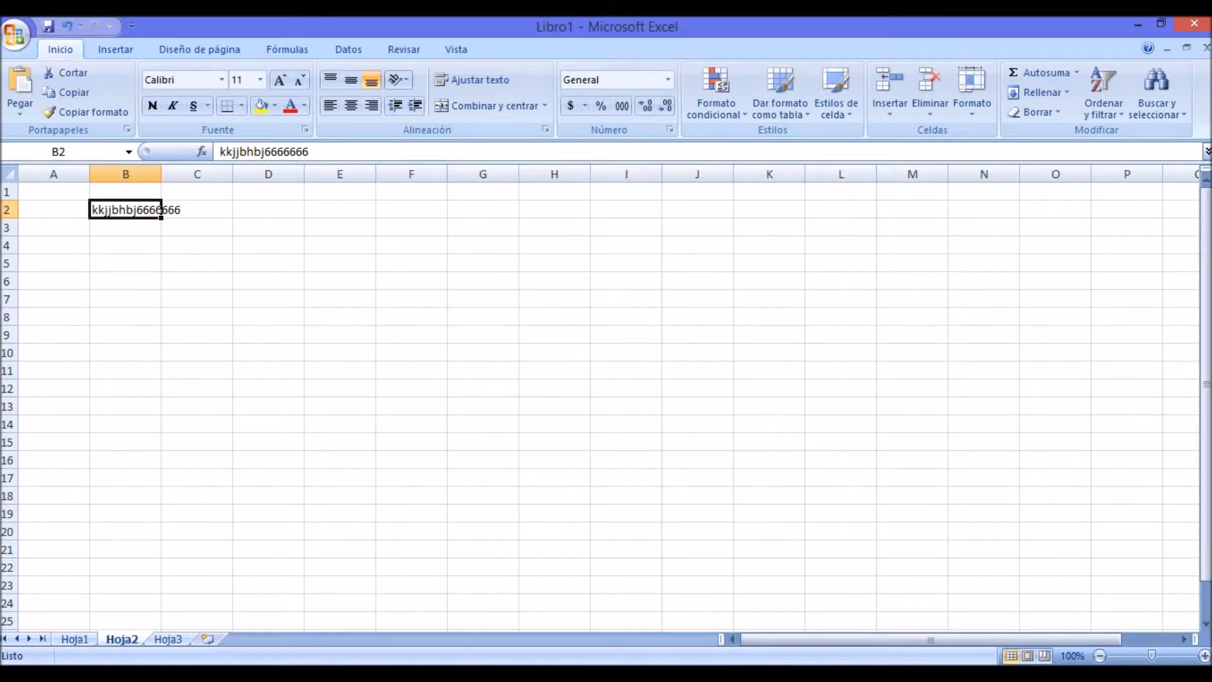
{"action": "type", "text": "1"}
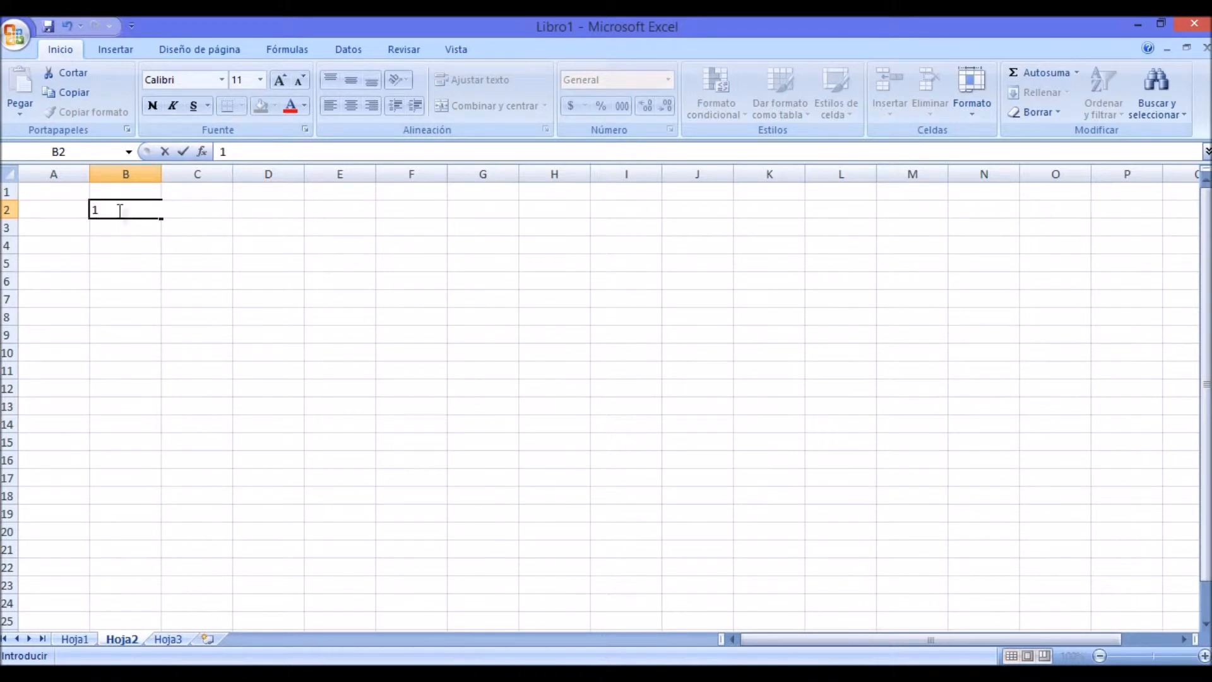
{"action": "key", "text": "ctrl+z"}
{"action": "left_click", "coordinate": [268, 317]}
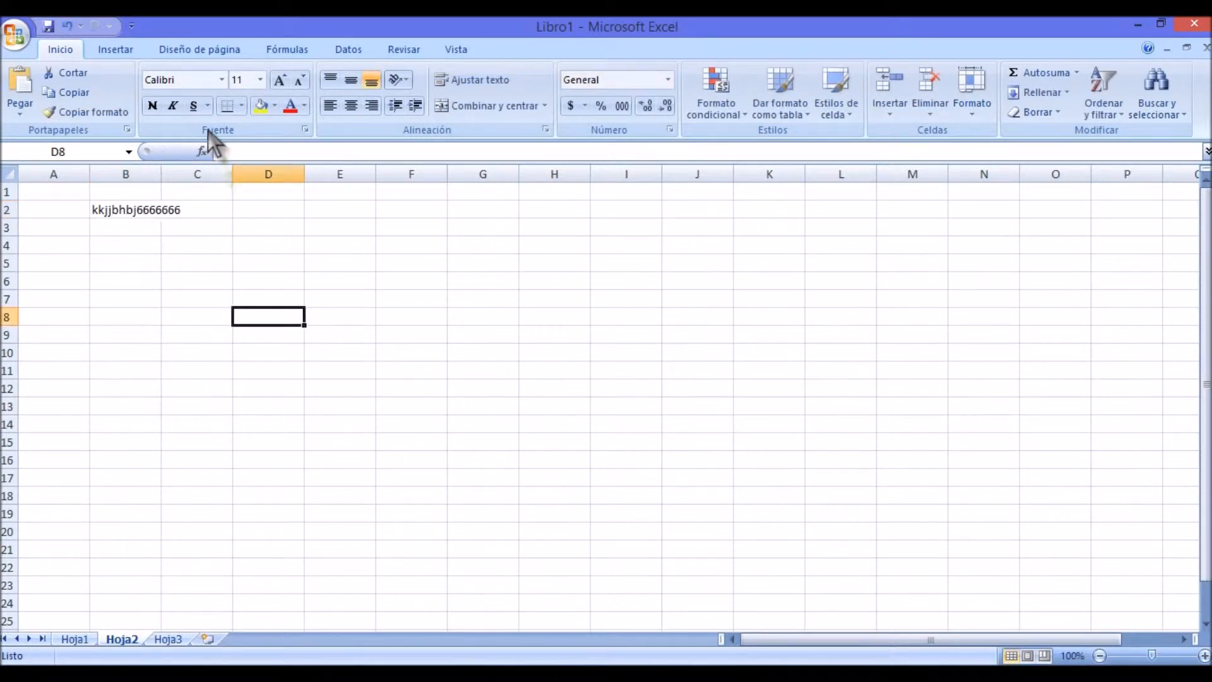
Step: Examine the full content of cell B2 in the formula bar and compare it with empty cells D4, C5 and D12
{"action": "left_click", "coordinate": [127, 210]}
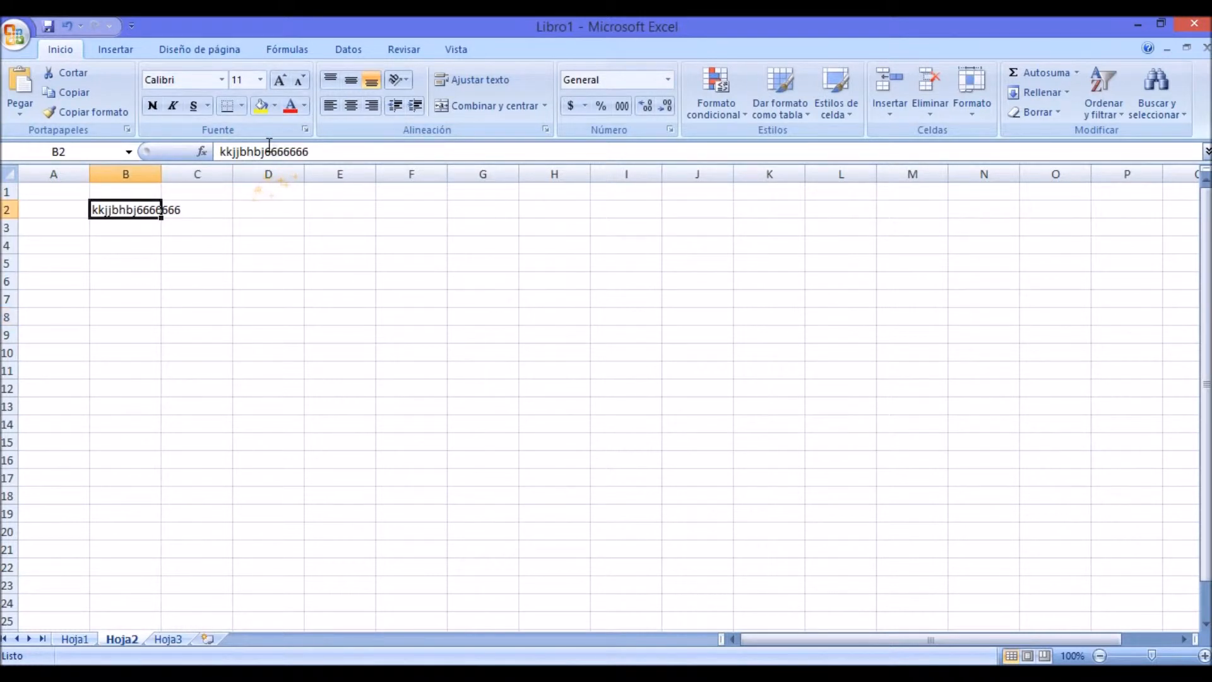
{"action": "left_click", "coordinate": [270, 151]}
{"action": "left_click", "coordinate": [269, 245]}
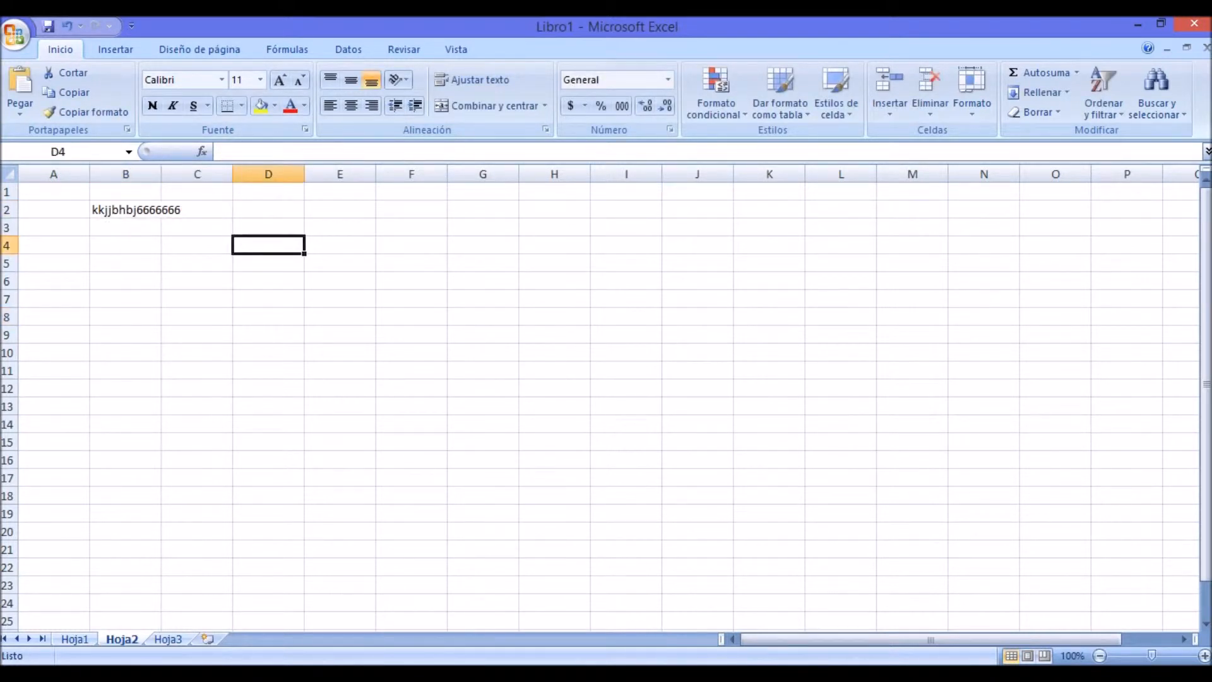
{"action": "left_click", "coordinate": [126, 210]}
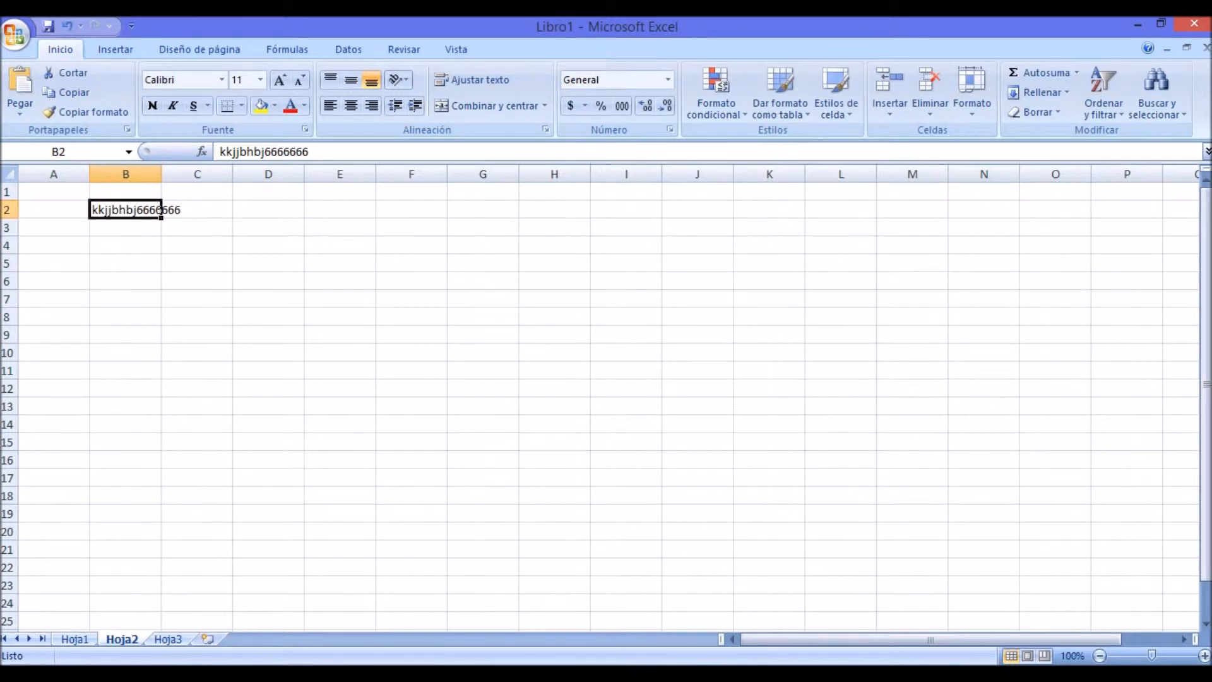
{"action": "left_click", "coordinate": [197, 263]}
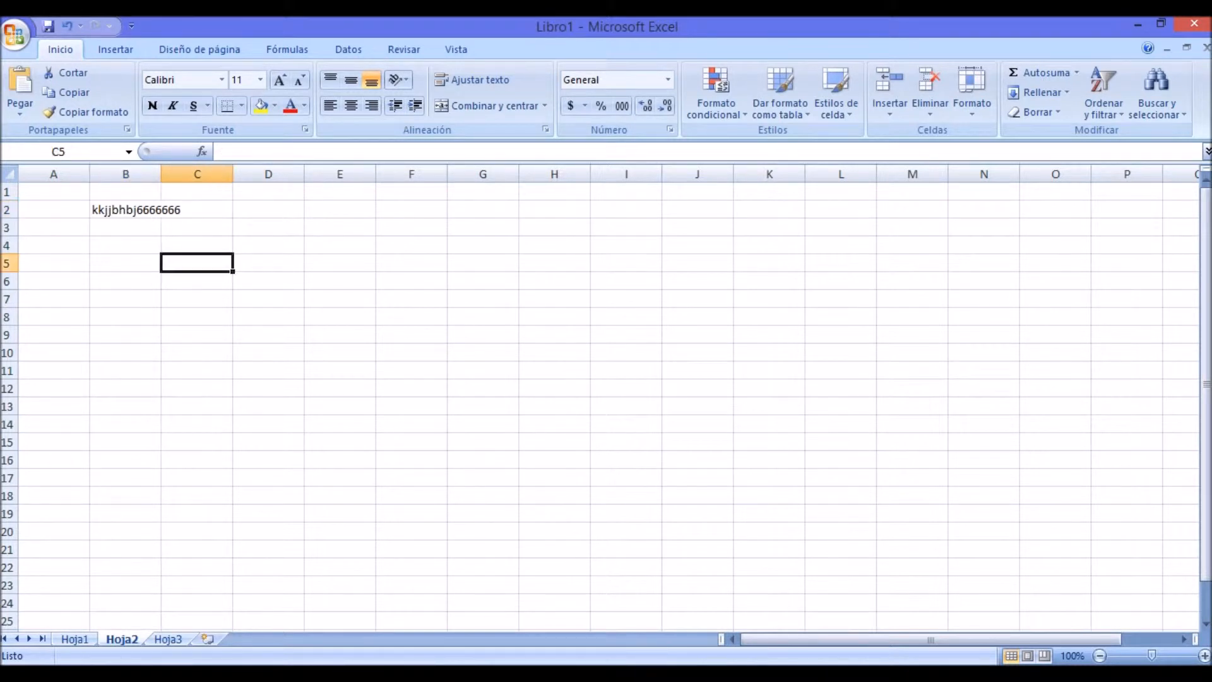
{"action": "left_click", "coordinate": [269, 388]}
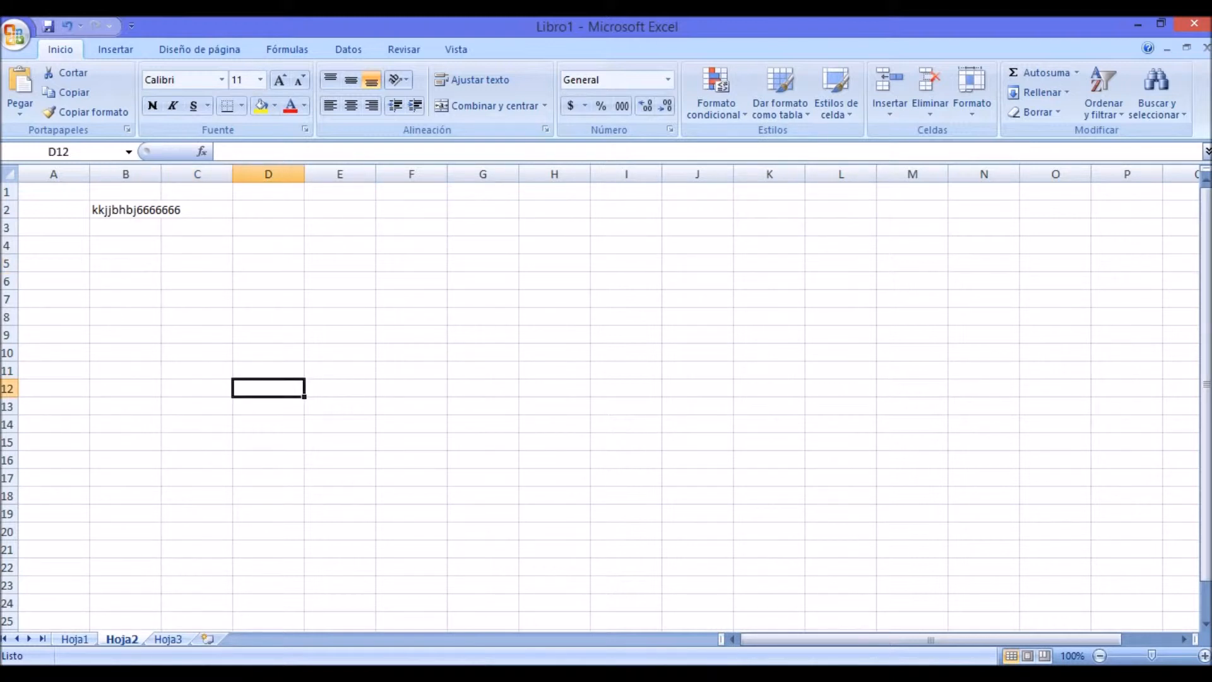
Step: Enter POEMA in cell C2, beside the long text in B2
{"action": "left_click", "coordinate": [197, 210]}
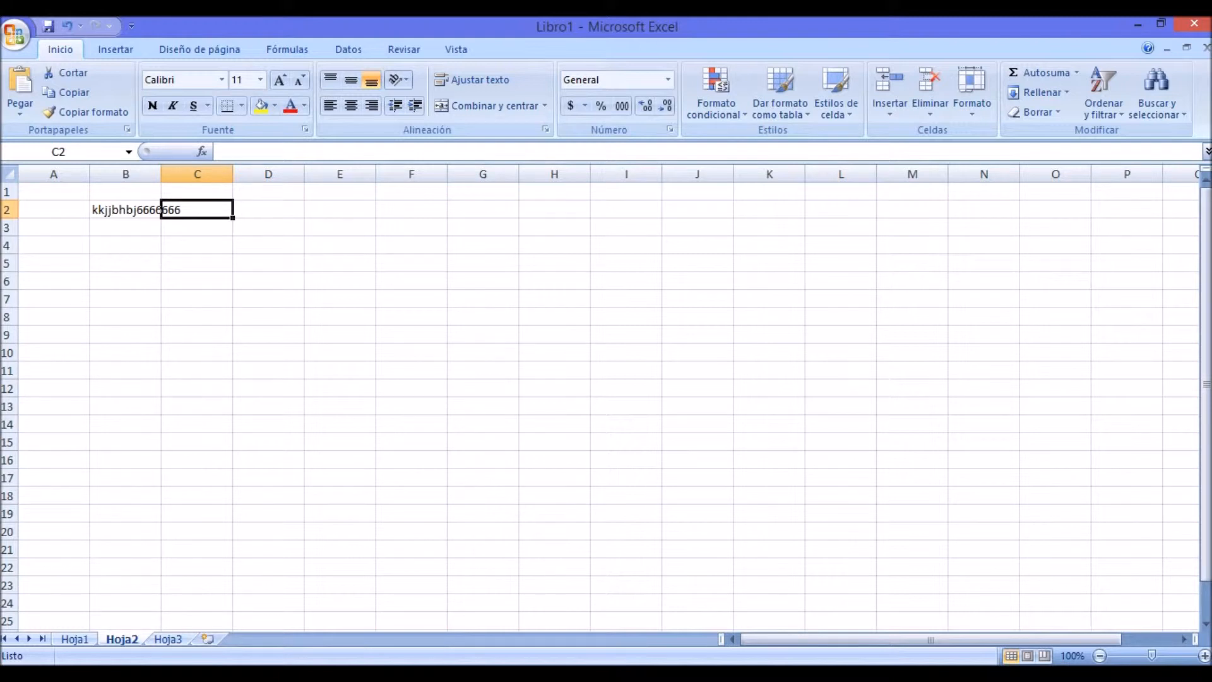
{"action": "type", "text": "POEMA"}
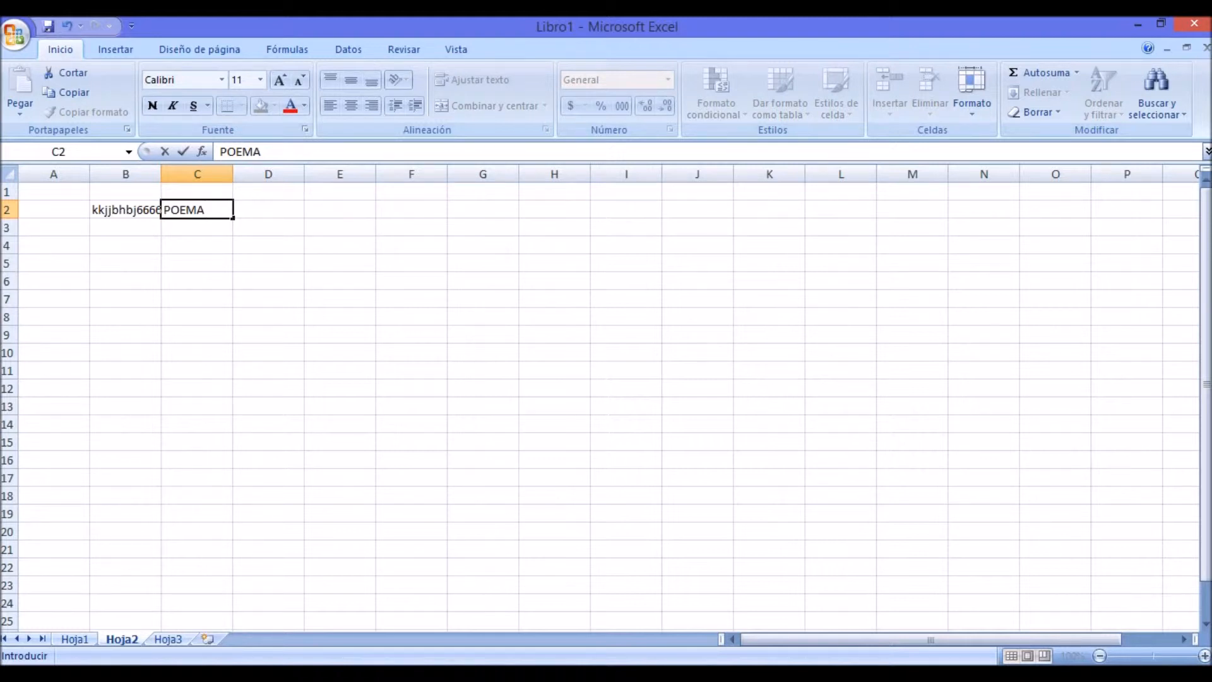
{"action": "left_click", "coordinate": [268, 245]}
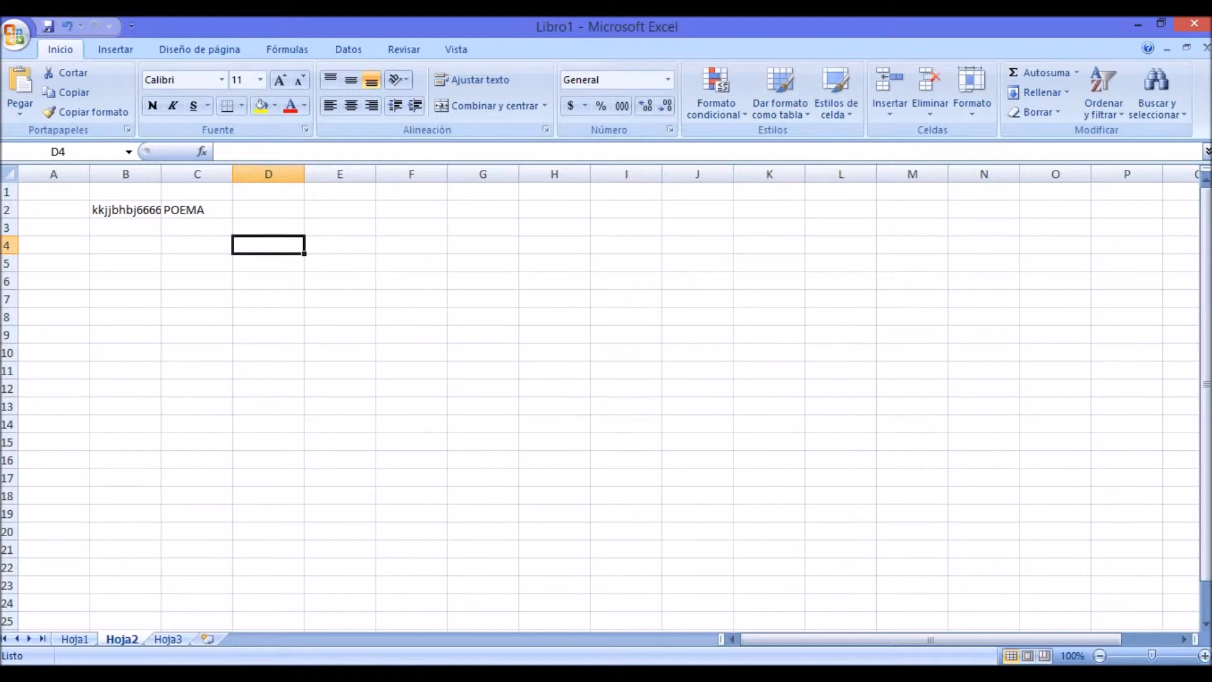
Step: Widen column B until the full text in B2 fits beside POEMA, and increase the height of row 2
{"action": "left_click", "coordinate": [126, 210]}
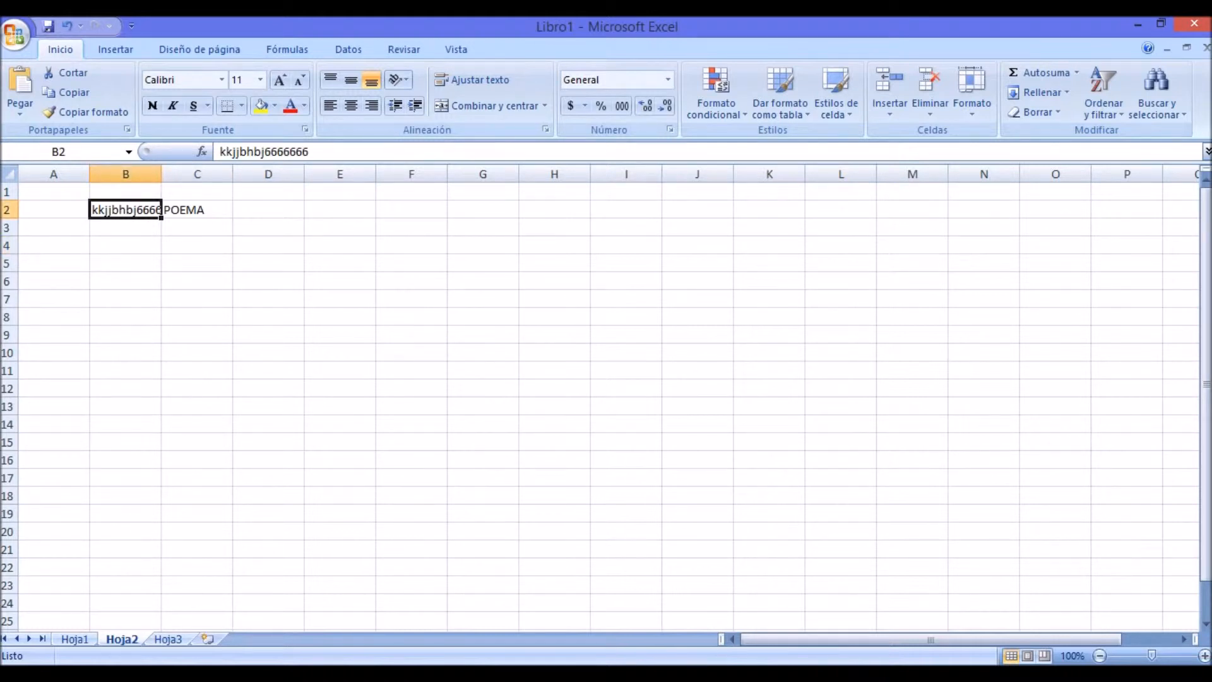
{"action": "left_click", "coordinate": [339, 299]}
{"action": "left_click", "coordinate": [126, 210]}
{"action": "left_click_drag", "start_coordinate": [162, 174], "coordinate": [204, 174]}
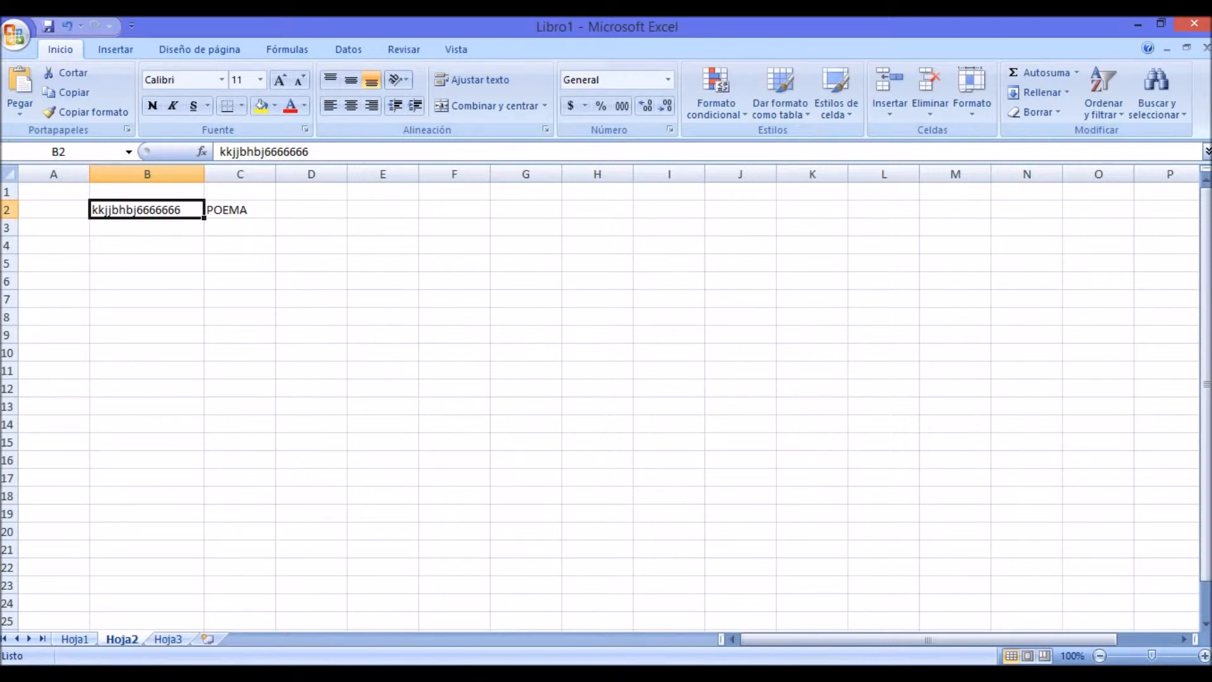
{"action": "left_click_drag", "start_coordinate": [8, 219], "coordinate": [7, 244]}
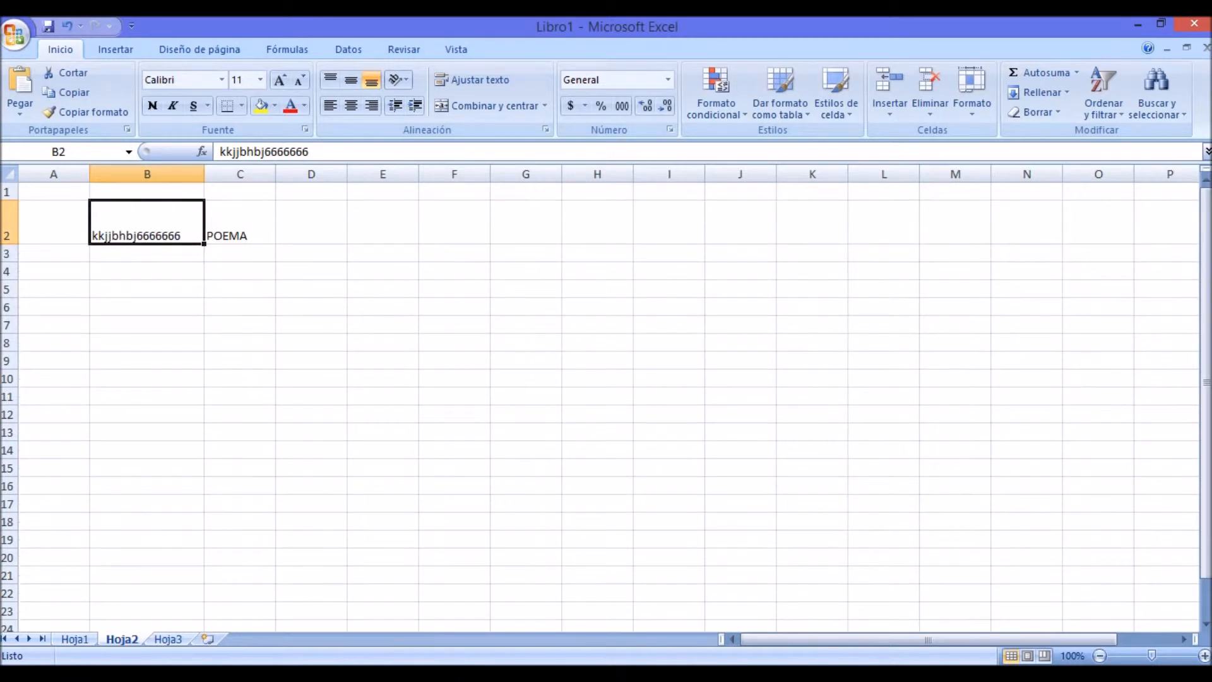
{"action": "left_click", "coordinate": [311, 360]}
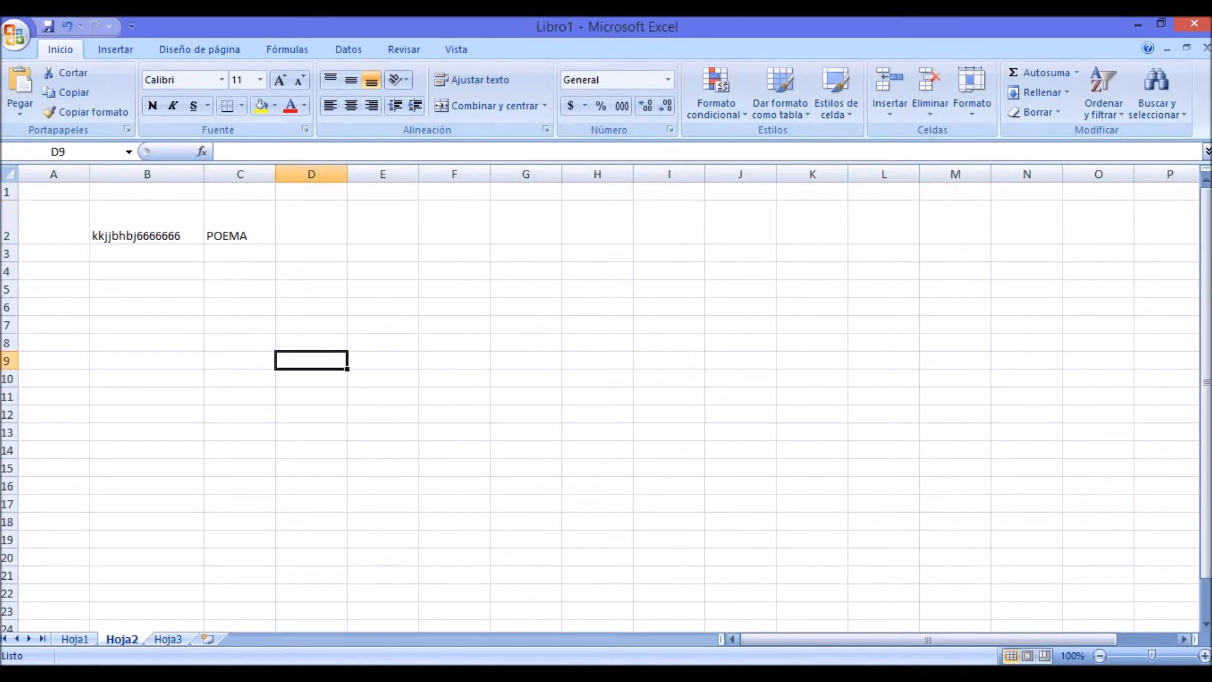
{"action": "left_click", "coordinate": [525, 289]}
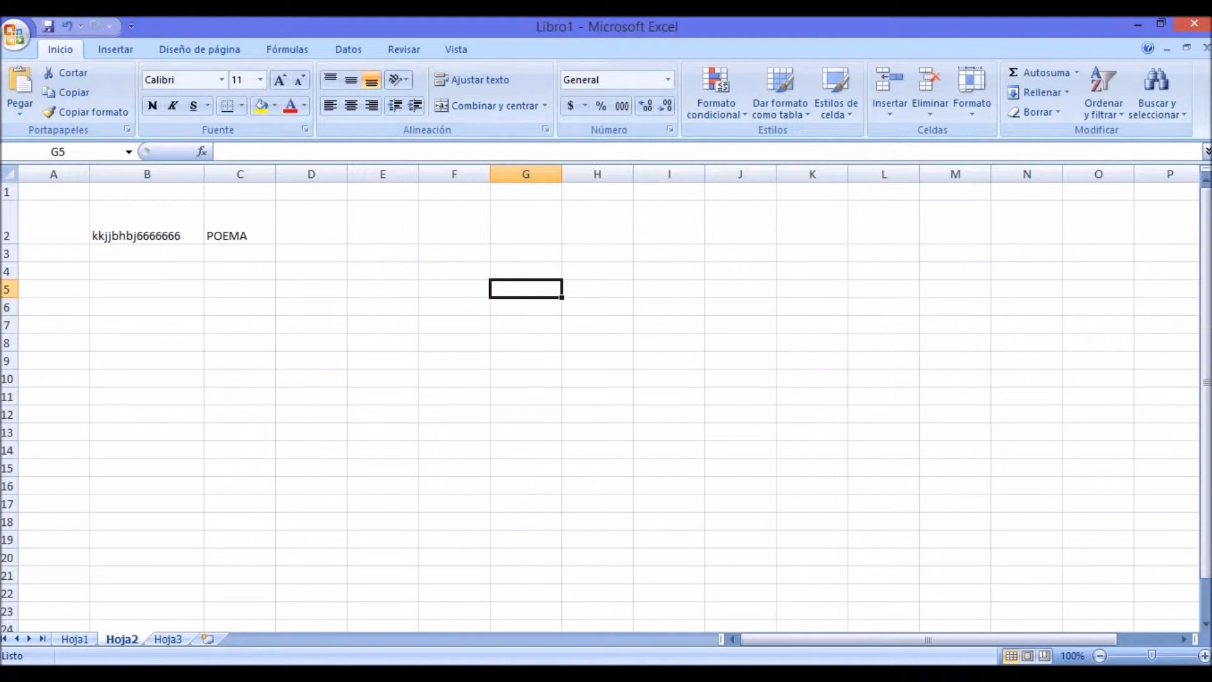
Step: Examine the headings ALUMNOS, ESPAÑOL and MATEMÁTICAS of the grades table on sheet Hoja1
{"action": "left_click", "coordinate": [74, 639]}
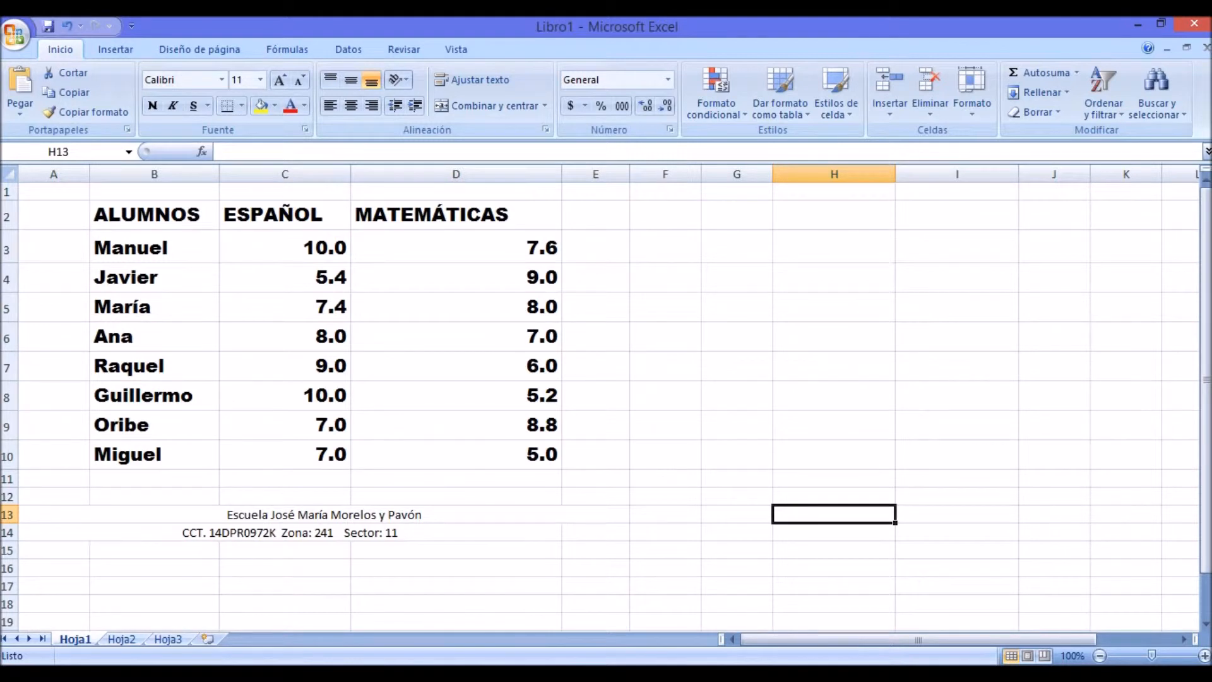
{"action": "left_click", "coordinate": [154, 215]}
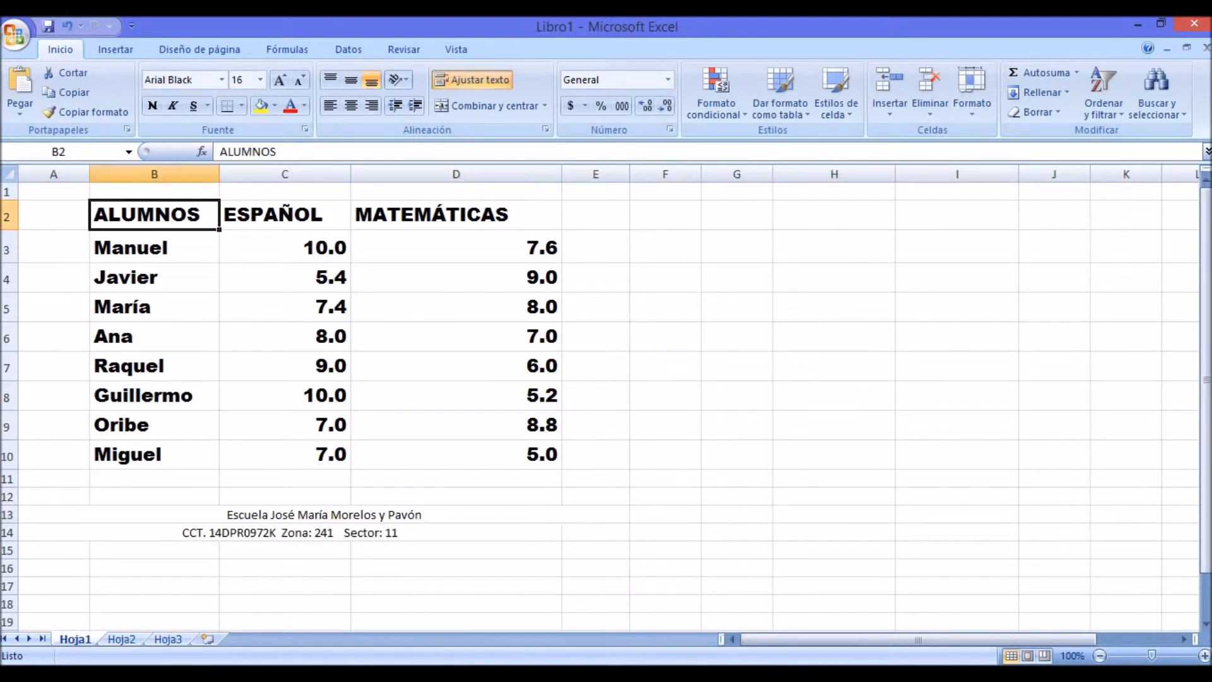
{"action": "left_click", "coordinate": [154, 247]}
{"action": "left_click", "coordinate": [154, 216]}
{"action": "left_click", "coordinate": [285, 216]}
{"action": "left_click", "coordinate": [456, 216]}
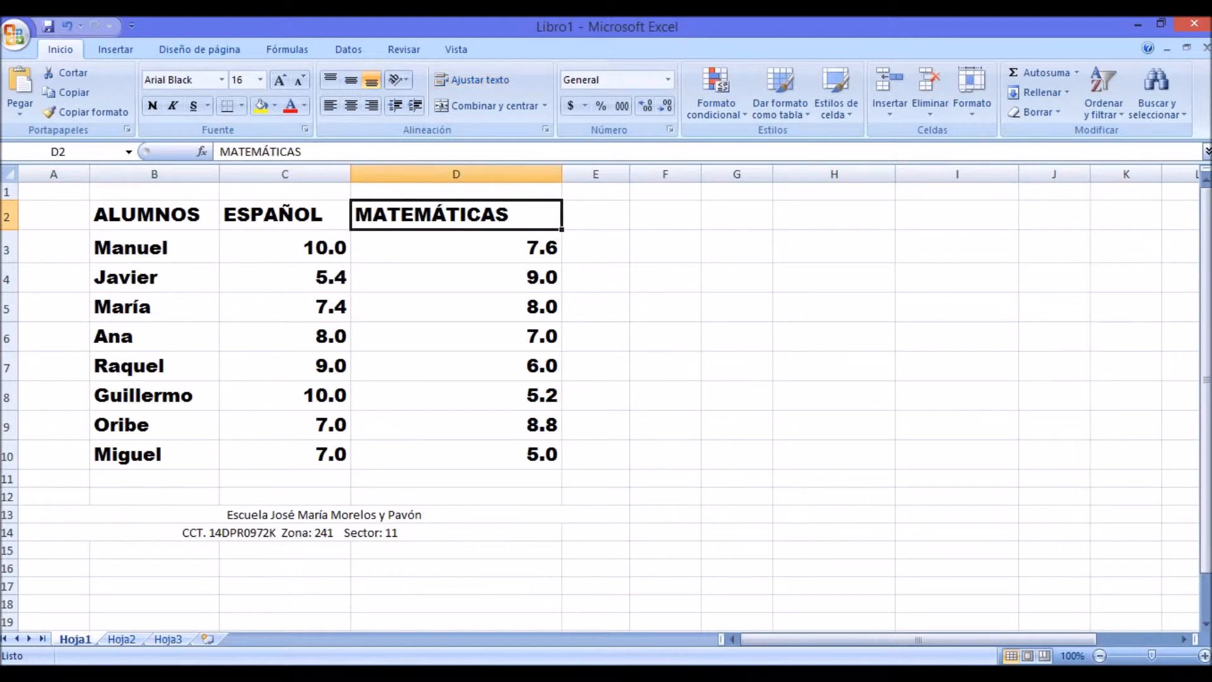
Step: Clear the content of cells B2 and C2 on sheet Hoja2 and reduce the height of row 2
{"action": "left_click", "coordinate": [121, 639]}
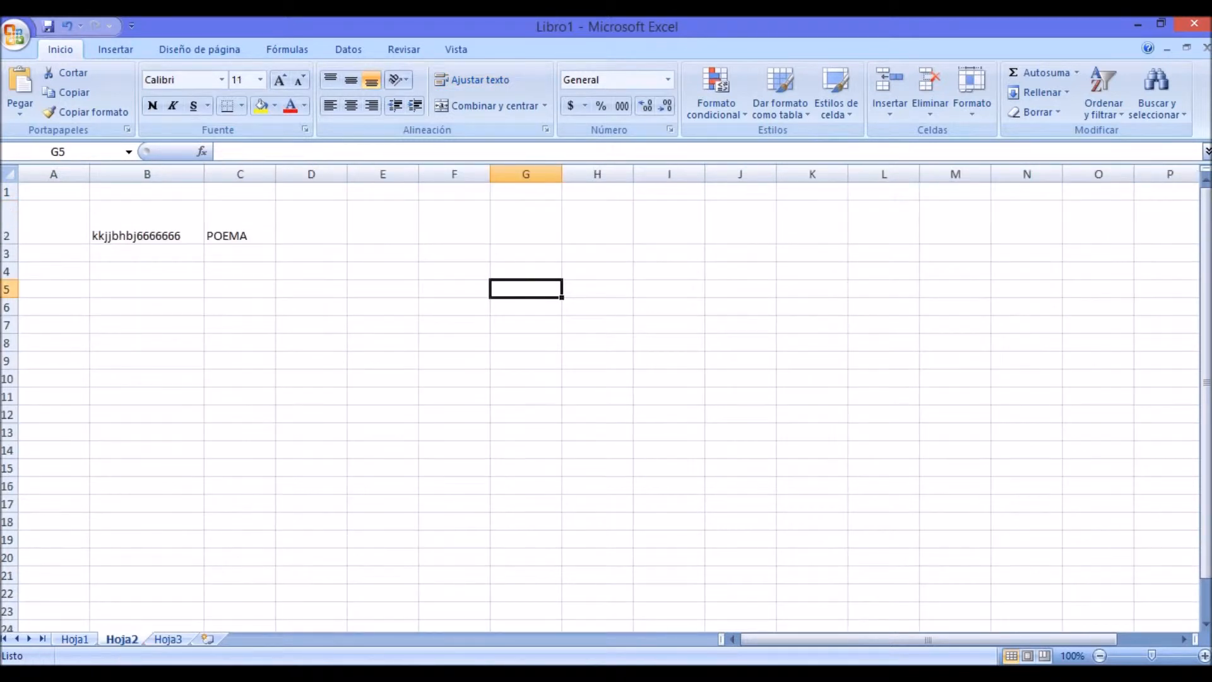
{"action": "left_click", "coordinate": [146, 222]}
{"action": "key", "text": "BackSpace"}
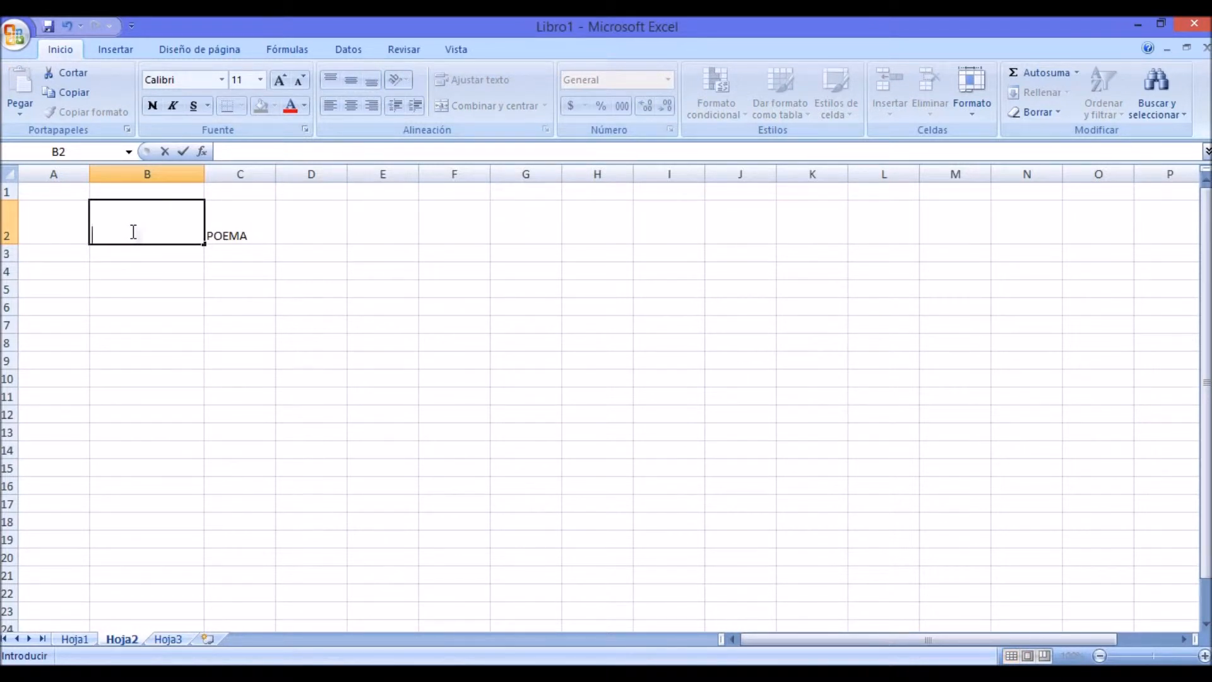
{"action": "left_click", "coordinate": [146, 307]}
{"action": "left_click", "coordinate": [248, 219]}
{"action": "key", "text": "BackSpace"}
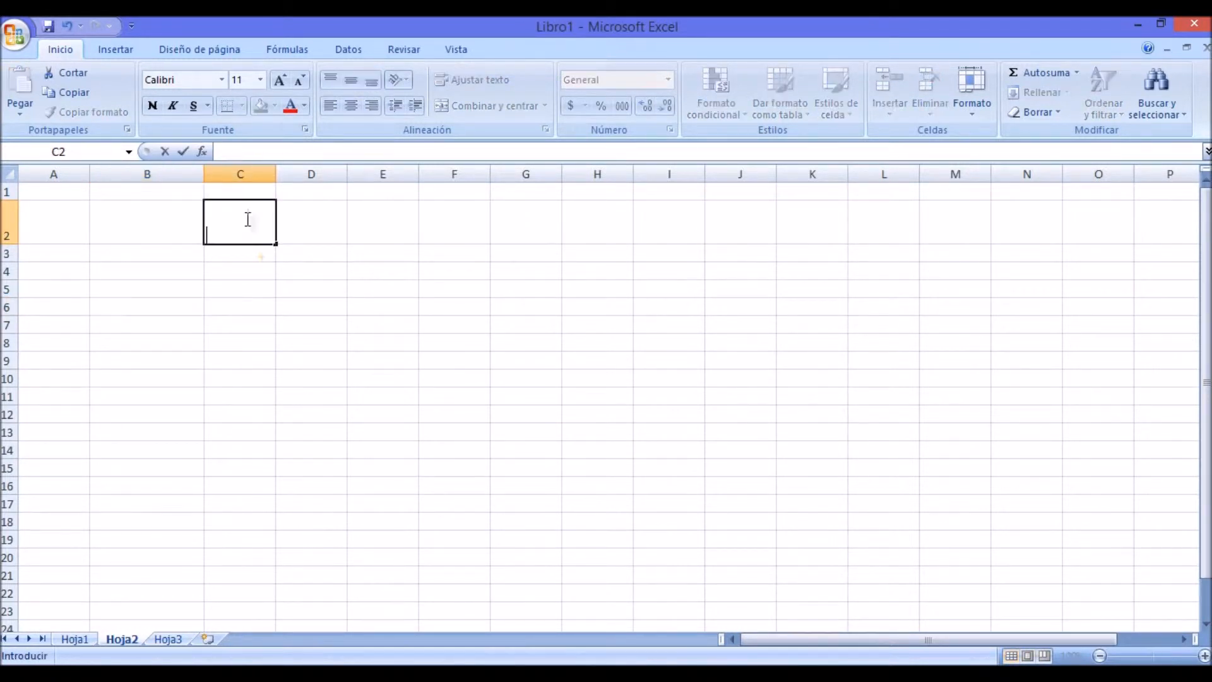
{"action": "left_click", "coordinate": [383, 486]}
{"action": "left_click_drag", "start_coordinate": [7, 244], "coordinate": [8, 230]}
Step: Enter the heading ALUMNO in cell B2
{"action": "left_click", "coordinate": [146, 215]}
{"action": "type", "text": "NOMBRE"}
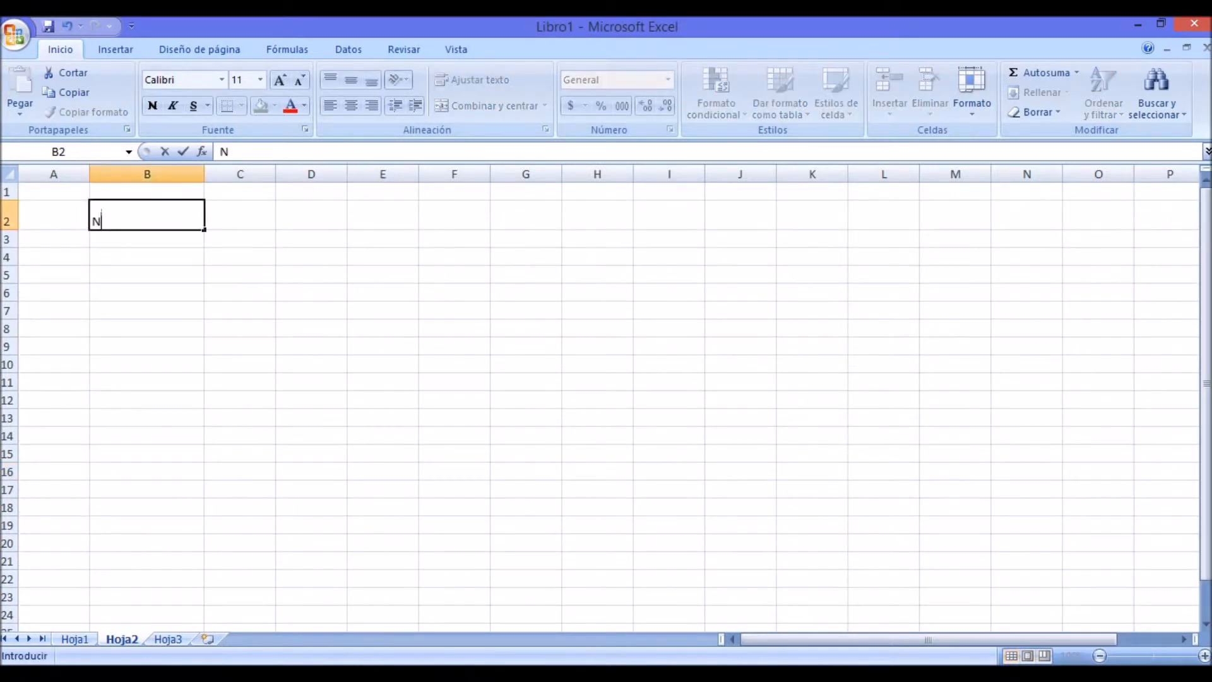
{"action": "key", "text": "BackSpace"}
{"action": "key", "text": "BackSpace"}
{"action": "key", "text": "BackSpace"}
{"action": "key", "text": "BackSpace"}
{"action": "key", "text": "BackSpace"}
{"action": "key", "text": "BackSpace"}
{"action": "type", "text": "ALUMNO"}
{"action": "key", "text": "Tab"}
Step: Enter the headings ESPAÑOL in cell C2 and MATEMÁTICAS in cell D2
{"action": "type", "text": "ES"}
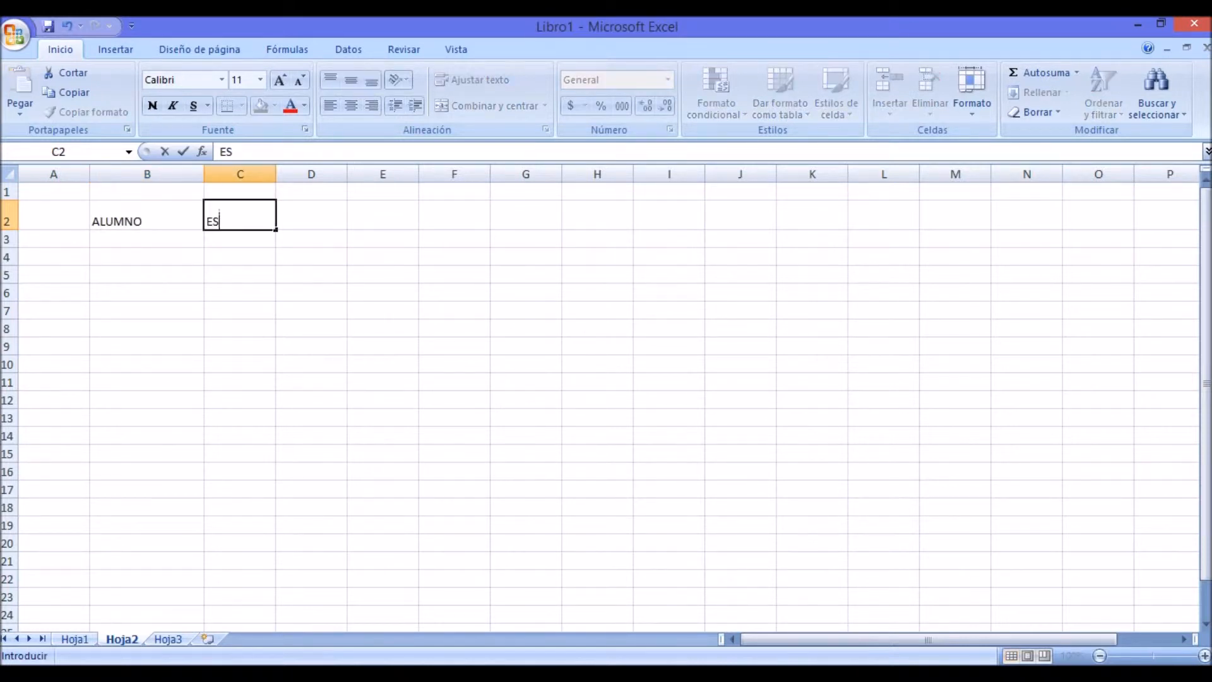
{"action": "type", "text": "PAÑOL"}
{"action": "key", "text": "Tab"}
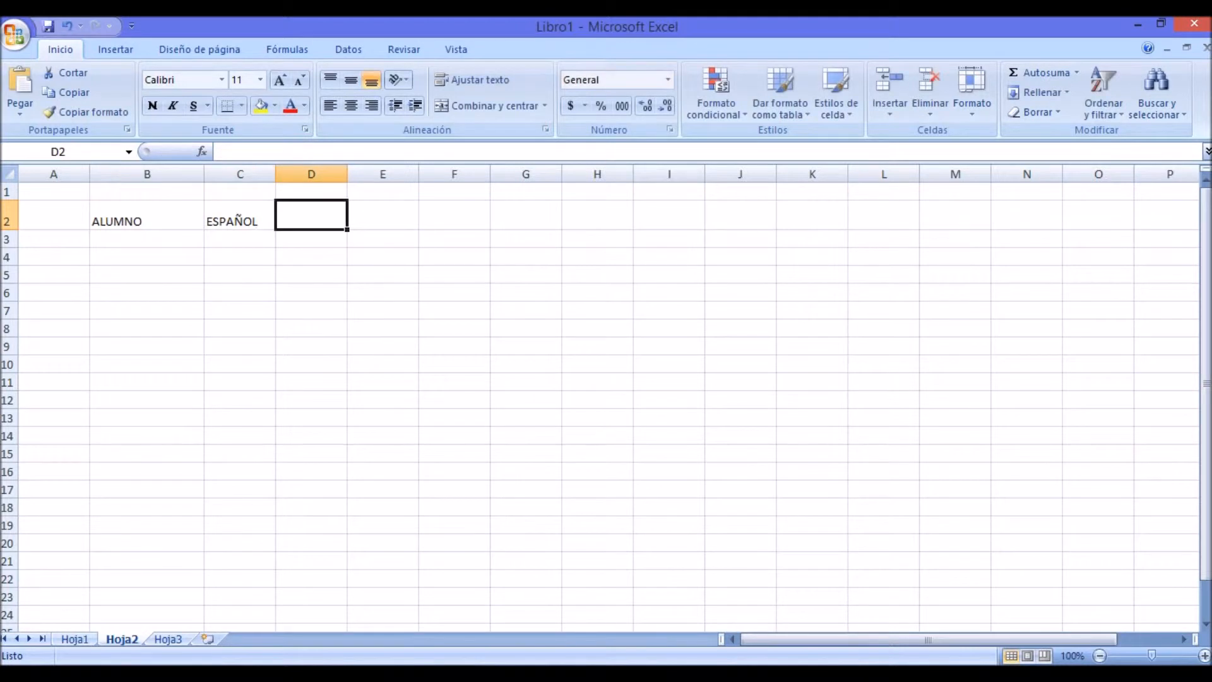
{"action": "type", "text": "MATEM"}
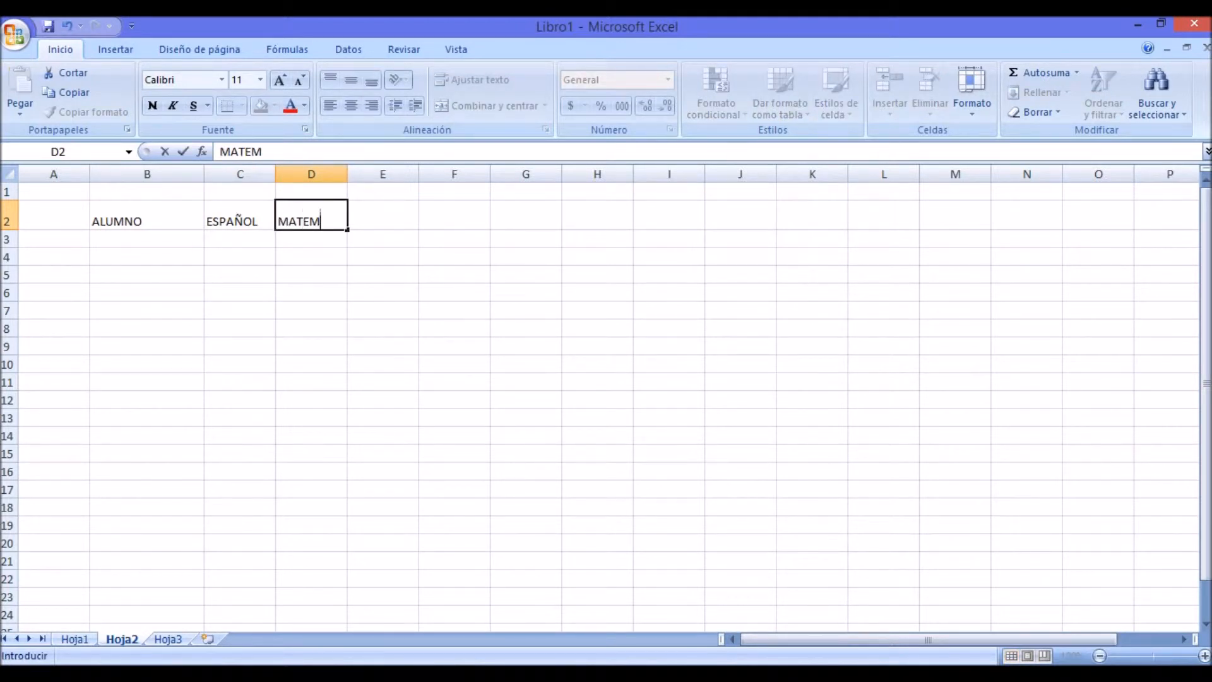
{"action": "type", "text": "ÁTICAS"}
{"action": "left_click", "coordinate": [455, 364]}
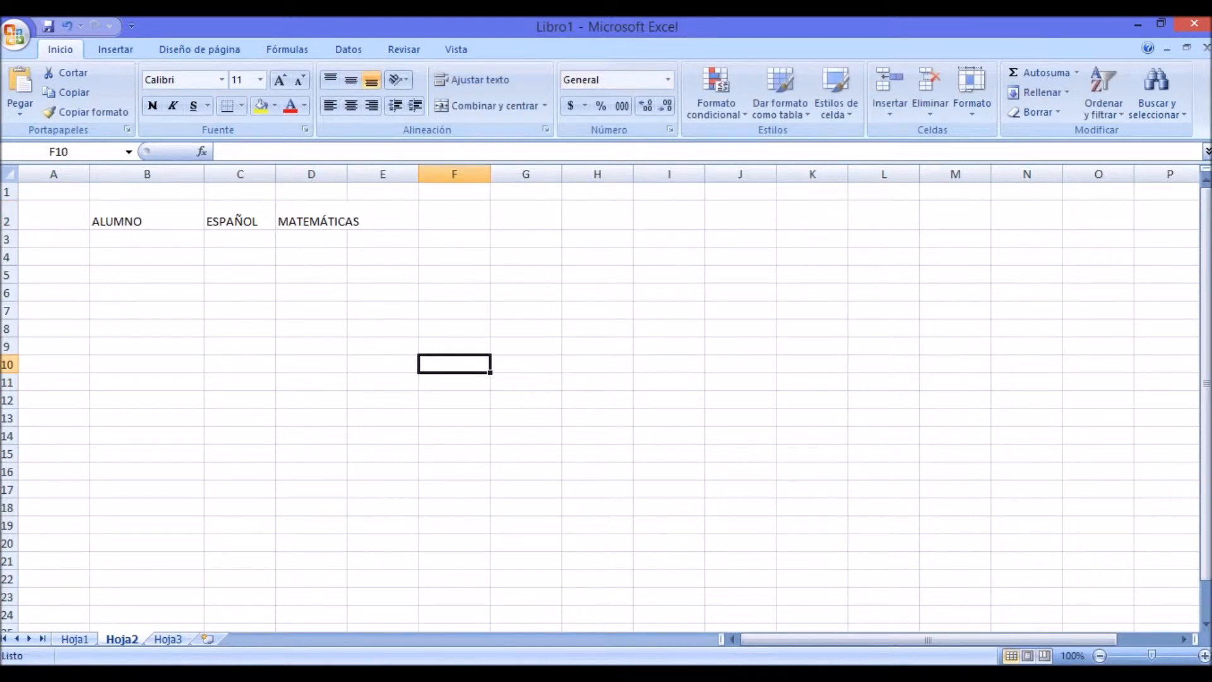
Step: Widen column D so that the heading MATEMÁTICAS fits inside its cell
{"action": "left_click", "coordinate": [311, 216]}
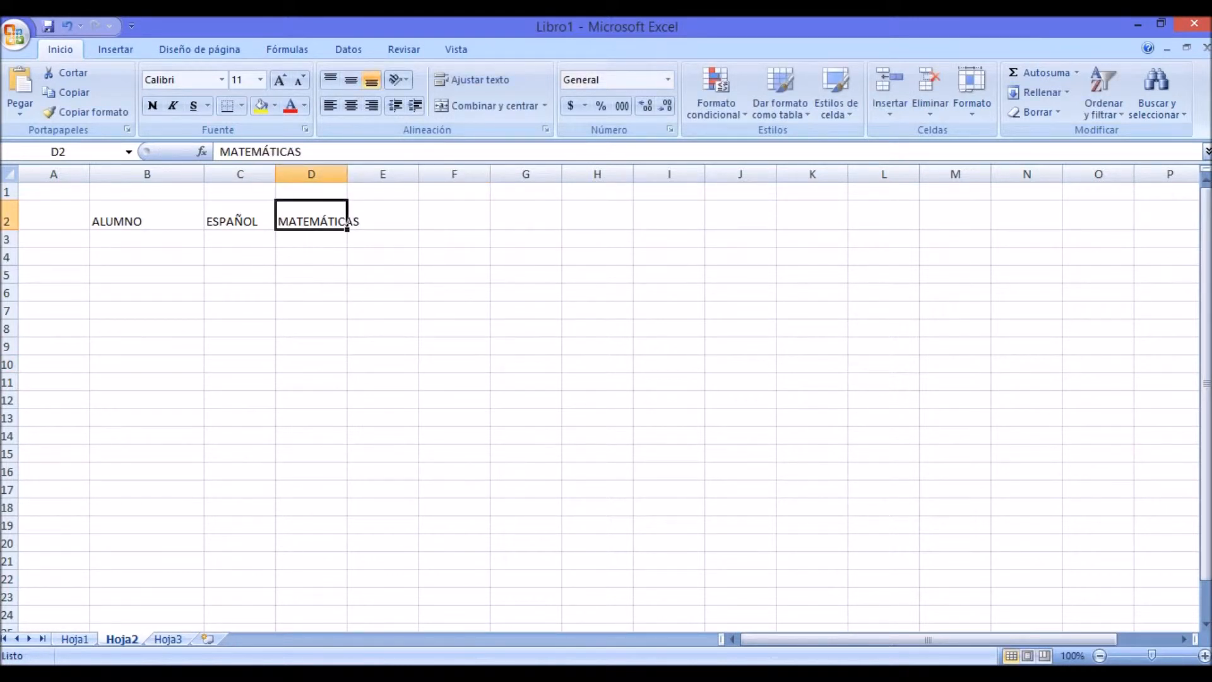
{"action": "left_click_drag", "start_coordinate": [347, 173], "coordinate": [372, 173]}
{"action": "left_click", "coordinate": [408, 311]}
Step: Fill cells B3 to B6 under ALUMNO with the sample entries JJHHJHGH, HHGHGFHG, JBJHBJ and JBJBHJ
{"action": "left_click", "coordinate": [147, 240]}
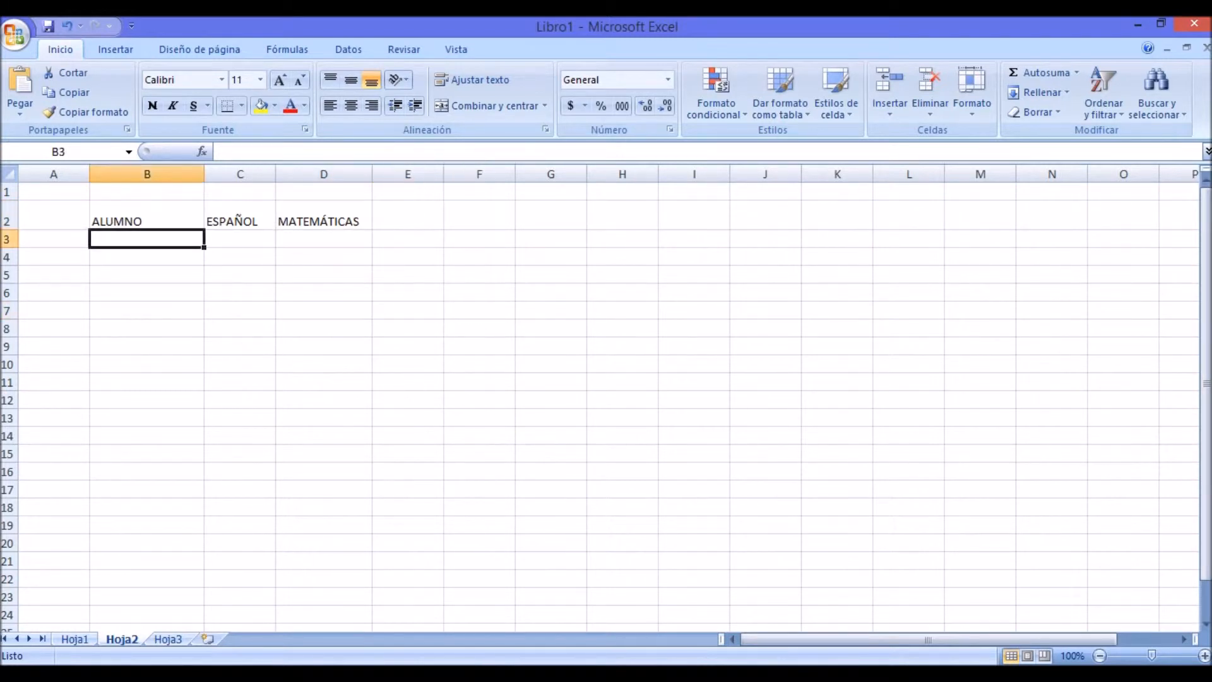
{"action": "type", "text": "JJHHJHGH"}
{"action": "key", "text": "Return"}
{"action": "type", "text": "HHGHGFHG"}
{"action": "key", "text": "Return"}
{"action": "type", "text": "JBJHBJ"}
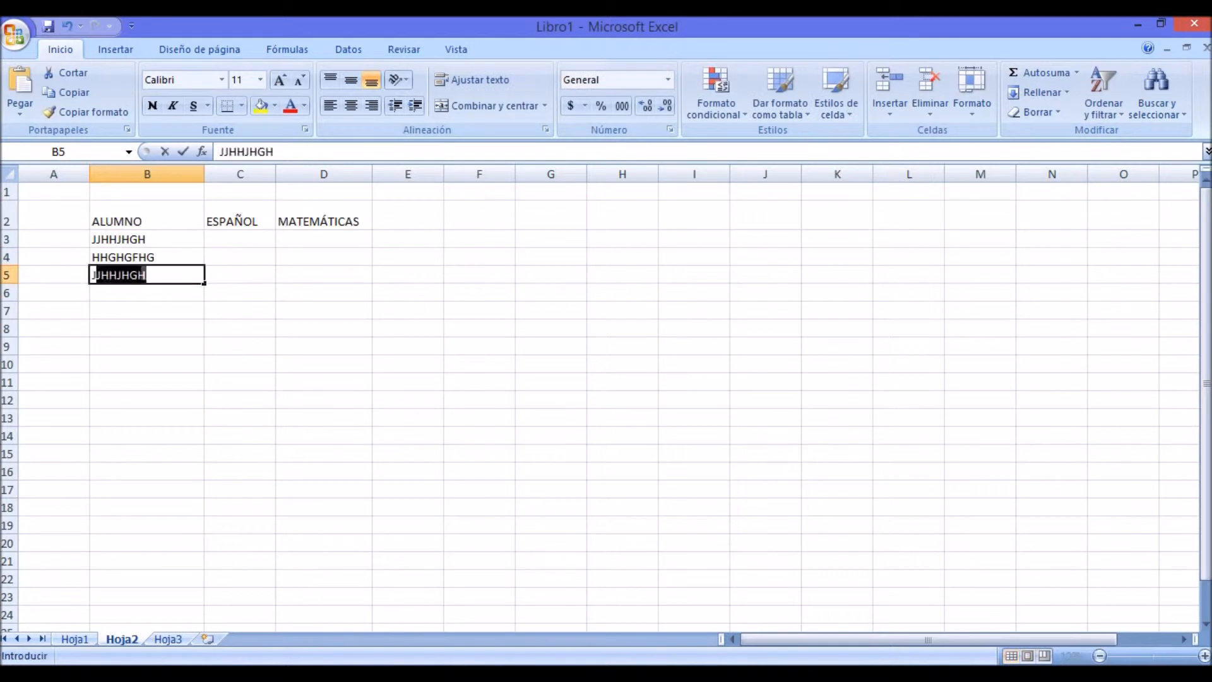
{"action": "key", "text": "Return"}
{"action": "type", "text": "JBJBHJ"}
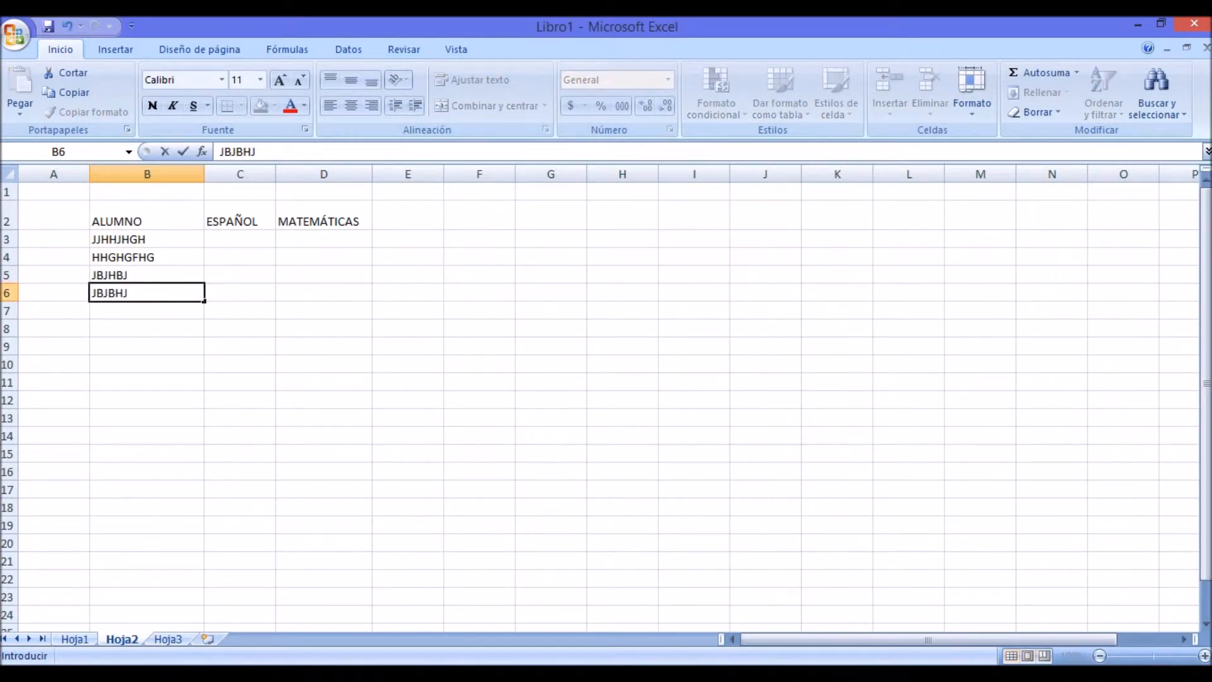
Step: Enter the ESPAÑOL grades 6.777777 in cell C3 and 4.99999 in cell C4
{"action": "left_click", "coordinate": [240, 239]}
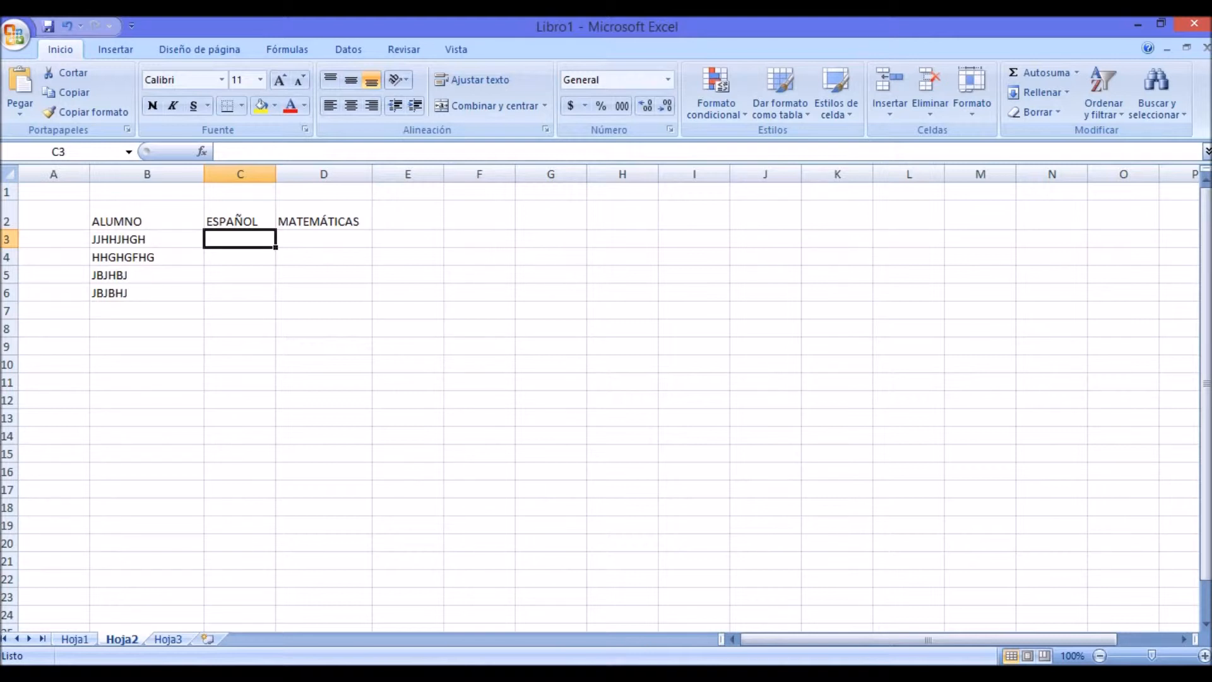
{"action": "type", "text": "6."}
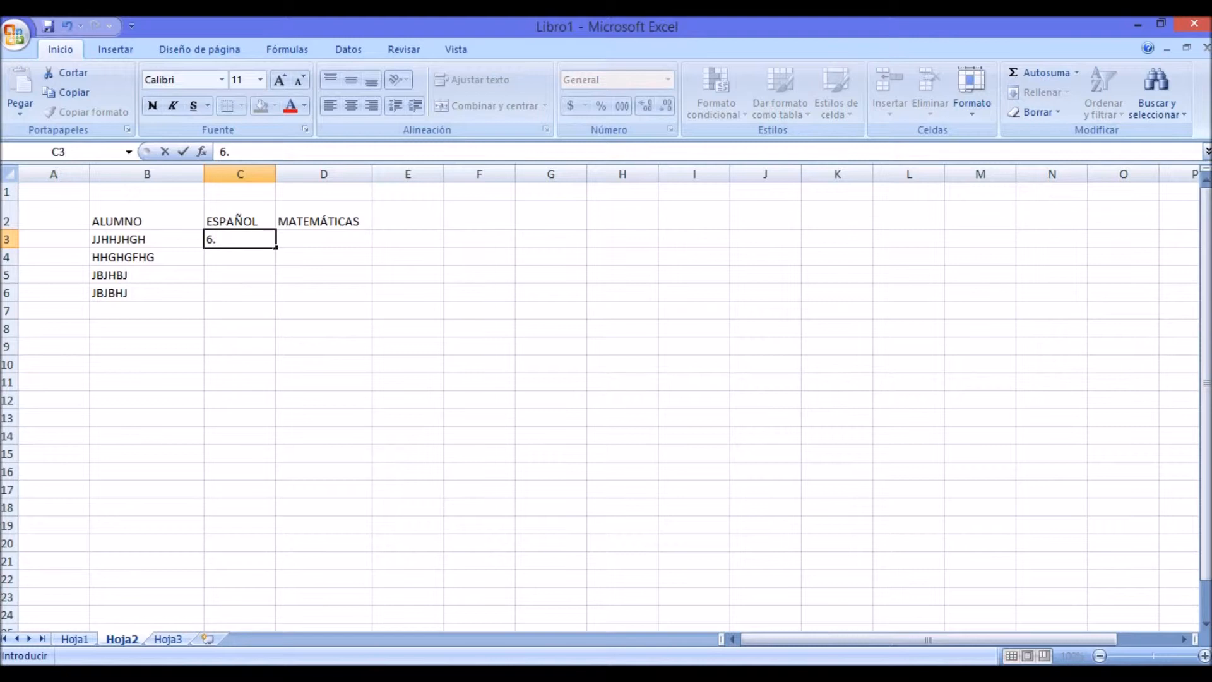
{"action": "type", "text": "777777"}
{"action": "key", "text": "Return"}
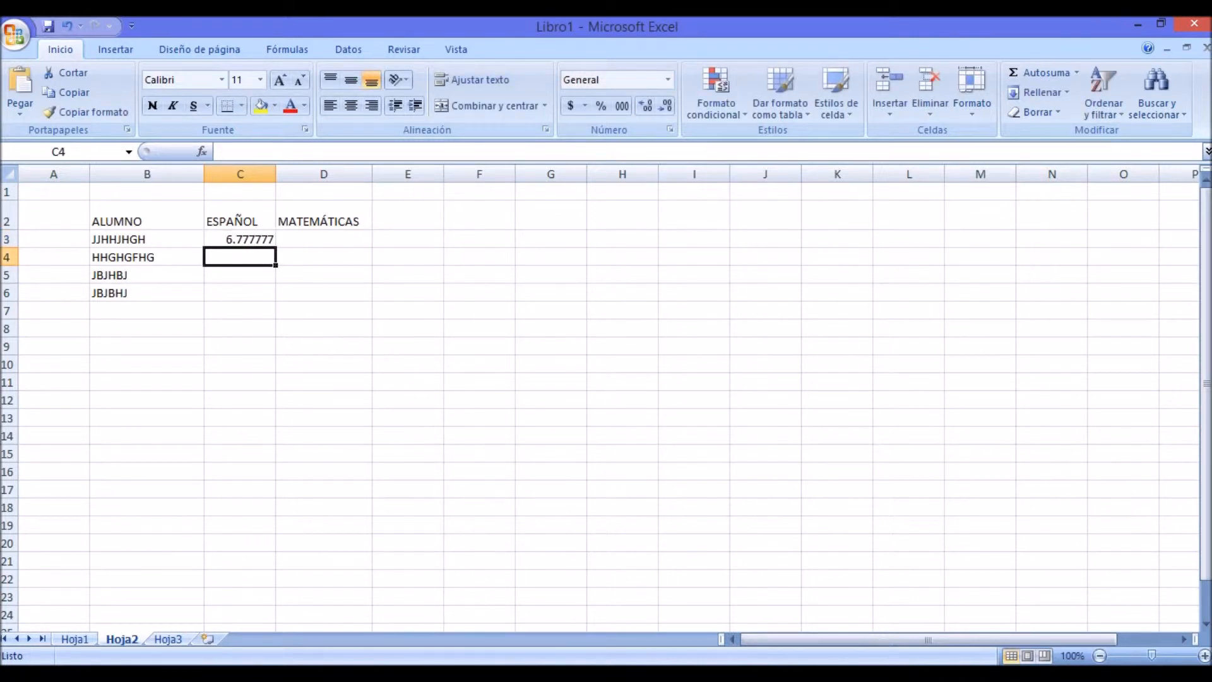
{"action": "type", "text": "4"}
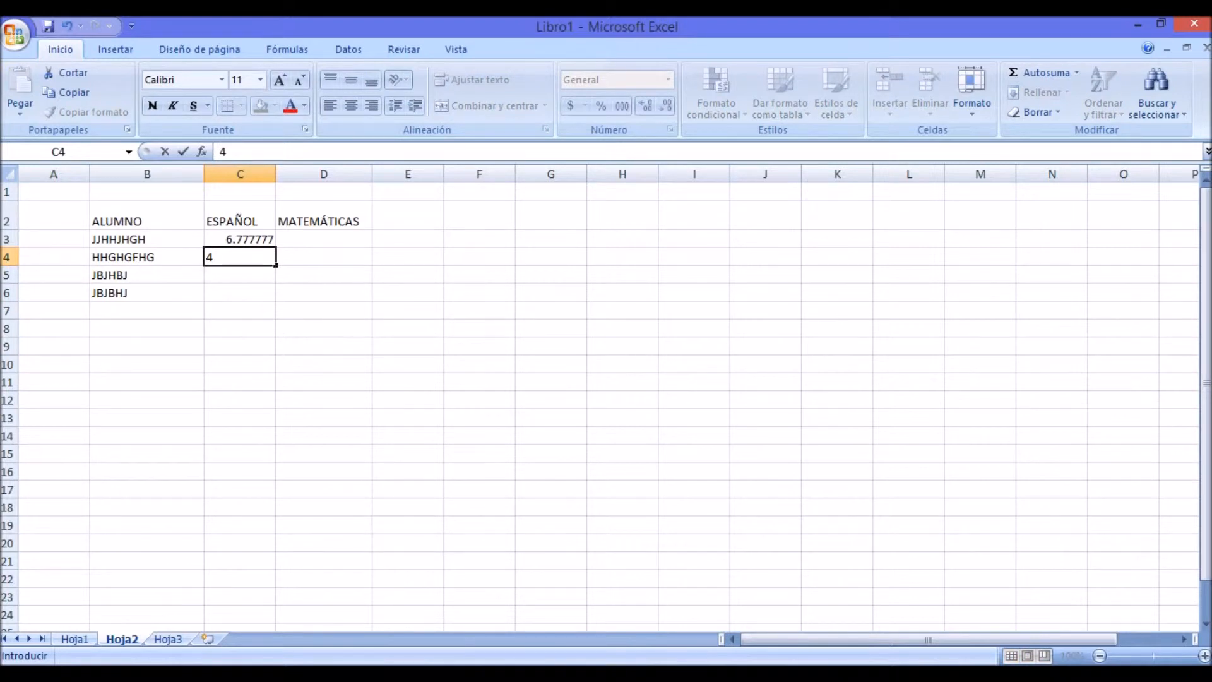
{"action": "type", "text": ".99999"}
{"action": "key", "text": "Return"}
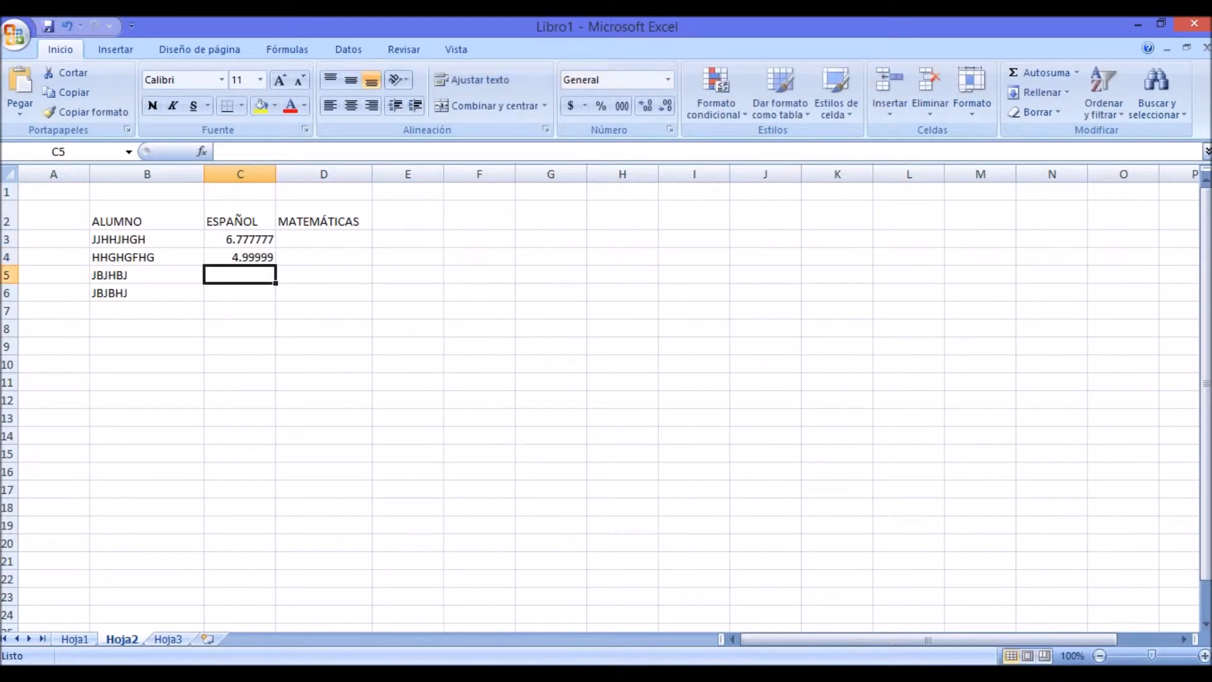
Step: Enter the ESPAÑOL grades 8 in cell C5 and 9.99999 in cell C6
{"action": "type", "text": "8."}
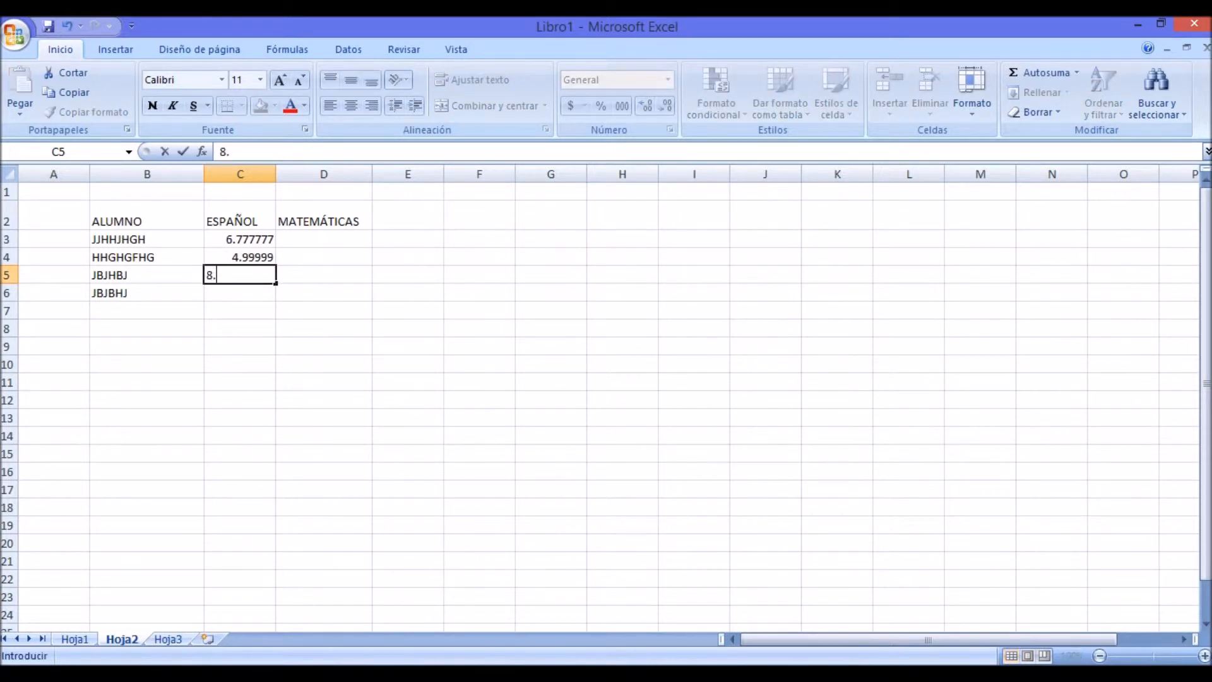
{"action": "type", "text": "55"}
{"action": "key", "text": "BackSpace"}
{"action": "key", "text": "BackSpace"}
{"action": "key", "text": "BackSpace"}
{"action": "key", "text": "Return"}
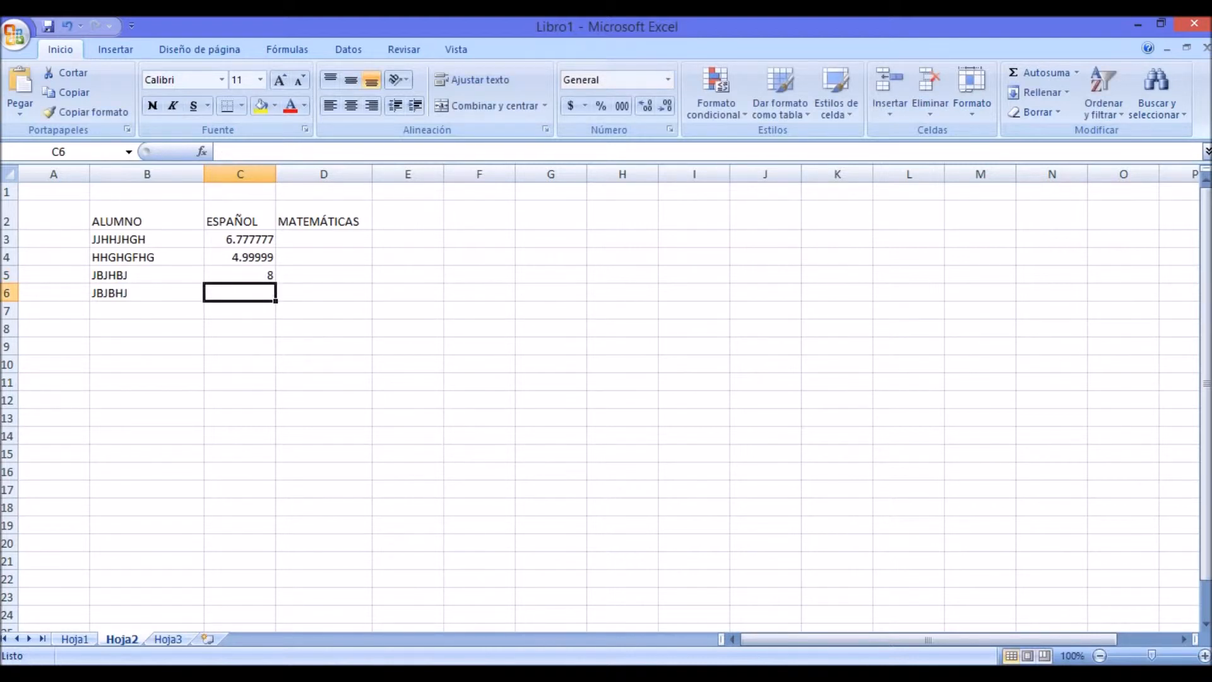
{"action": "type", "text": "9.99999"}
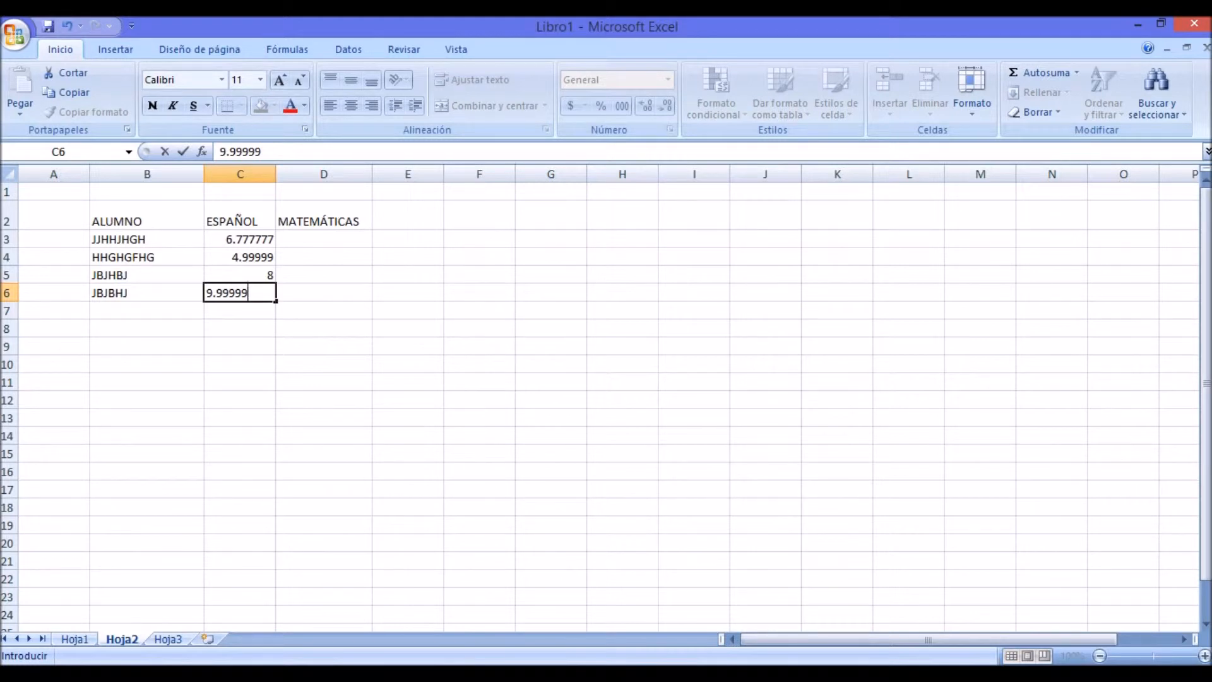
{"action": "left_click", "coordinate": [408, 363]}
Step: Enter the MATEMÁTICAS grades 8, 9, 4 and 2 in cells D3 to D6
{"action": "left_click", "coordinate": [347, 243]}
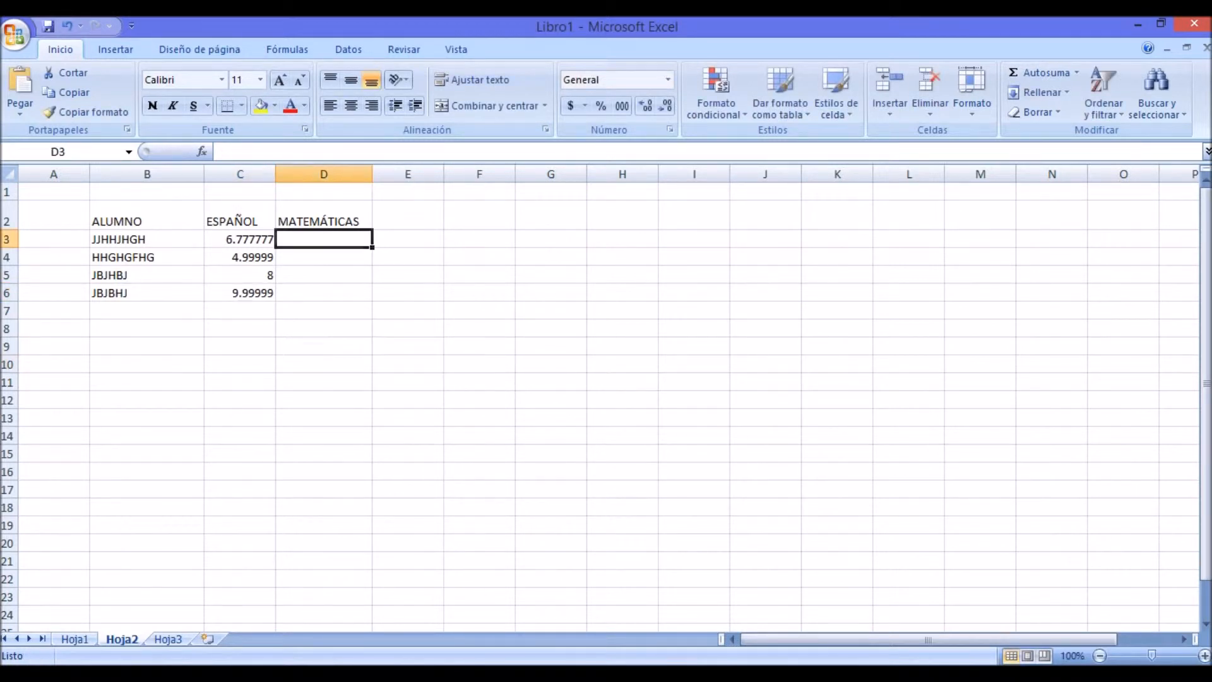
{"action": "type", "text": "8"}
{"action": "key", "text": "Return"}
{"action": "type", "text": "9"}
{"action": "key", "text": "Return"}
{"action": "type", "text": "4"}
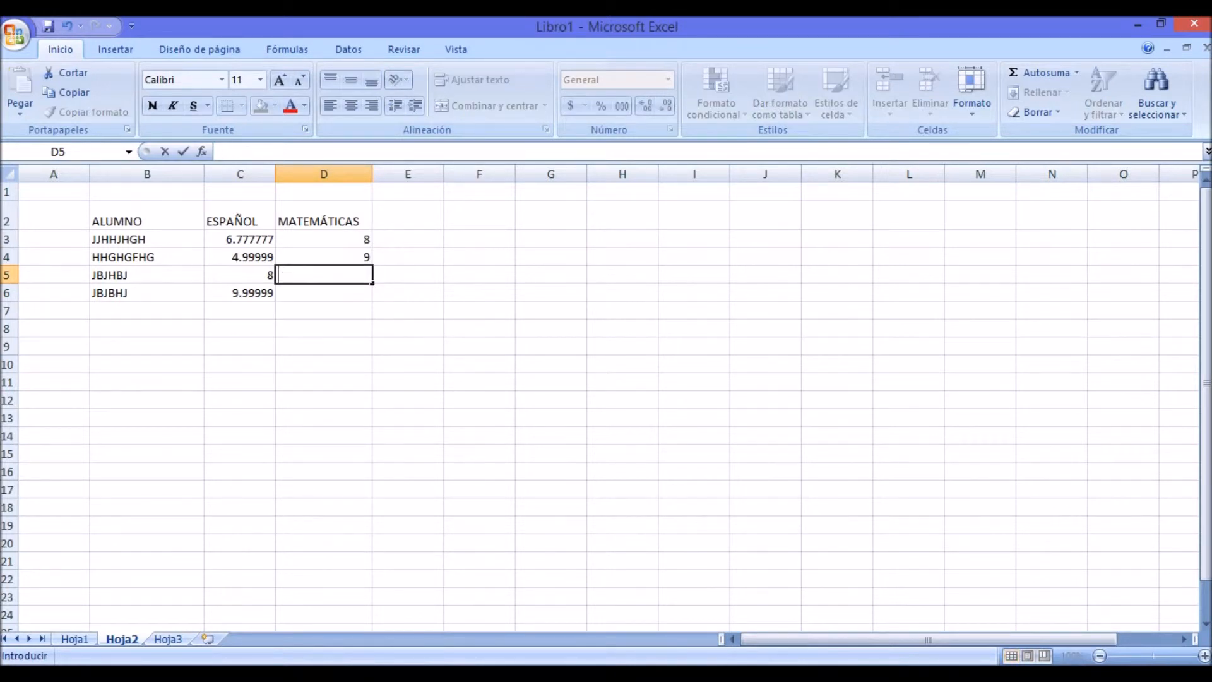
{"action": "key", "text": "Return"}
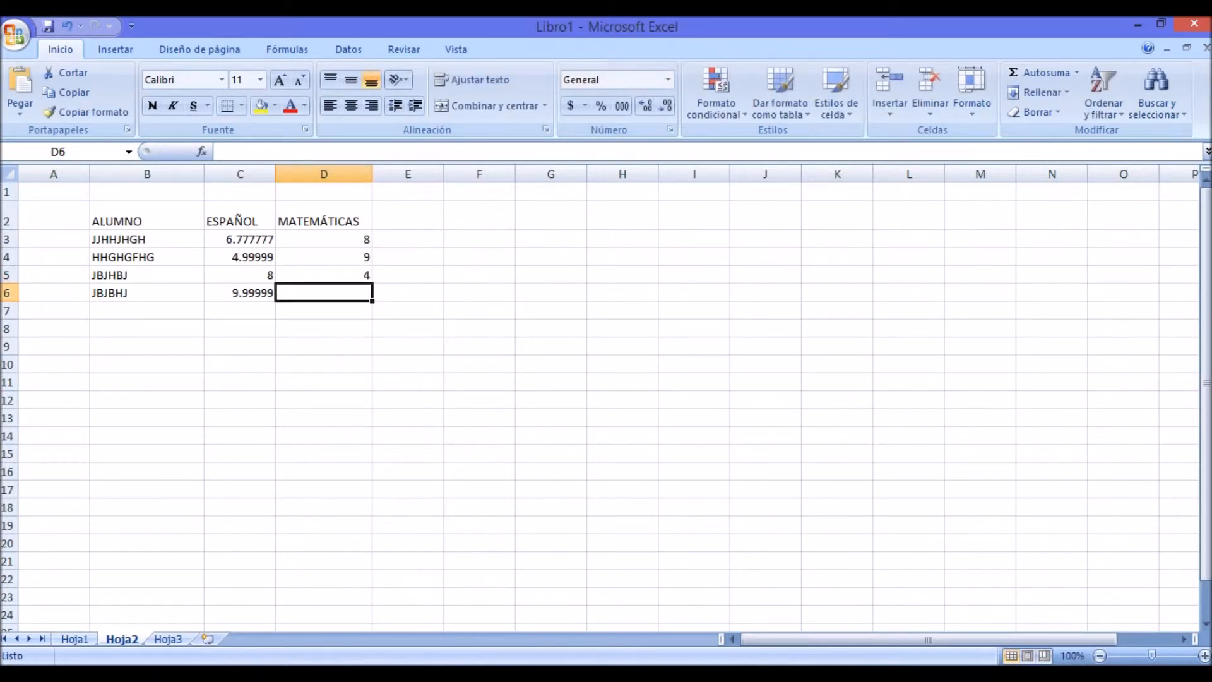
{"action": "type", "text": "2"}
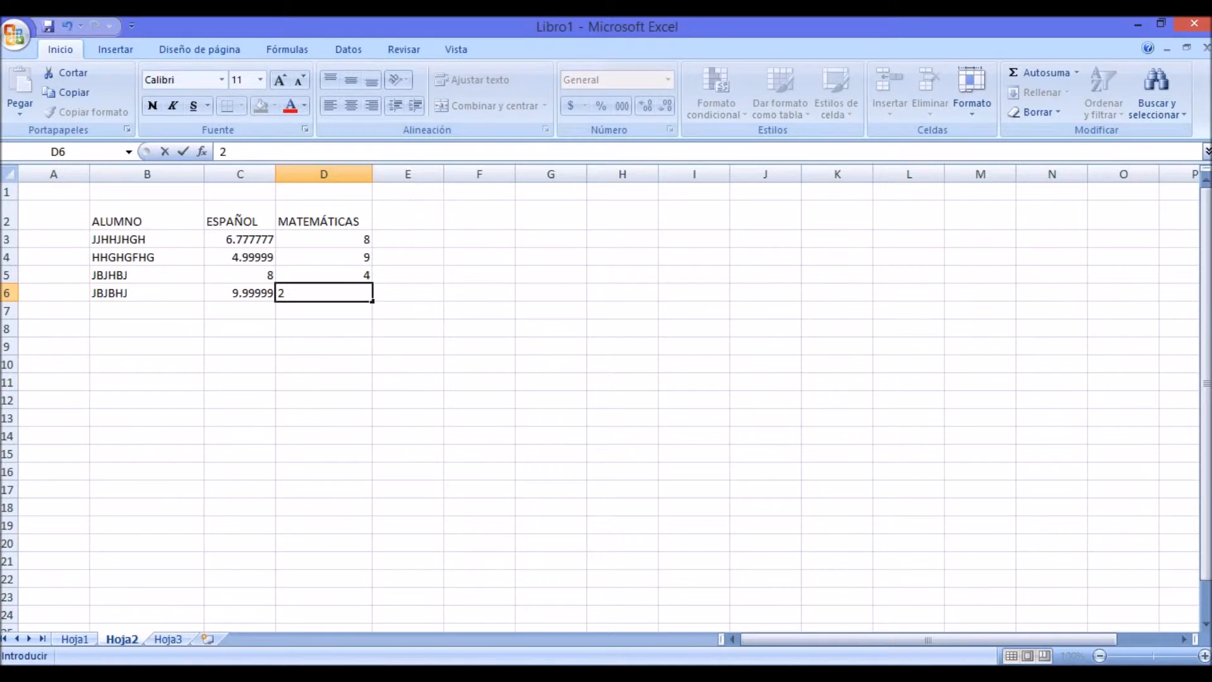
{"action": "key", "text": "Return"}
{"action": "left_click", "coordinate": [408, 436]}
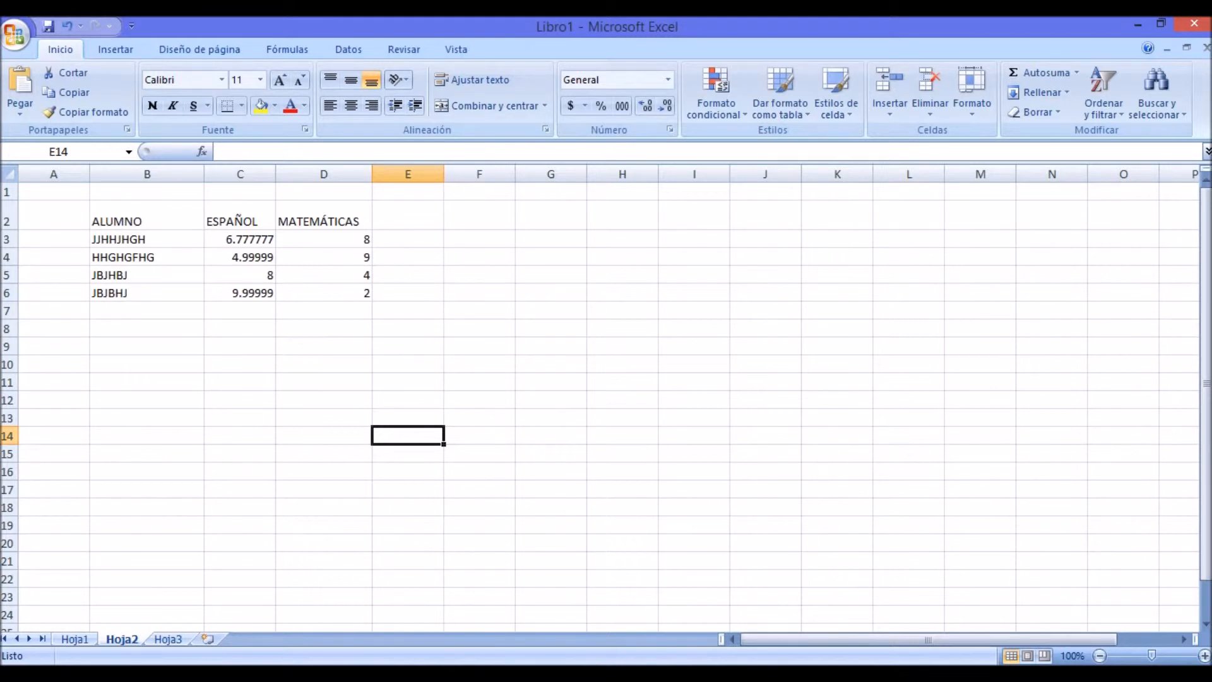
Step: Select the grades in cells C3 to D6 and open their cell format settings
{"action": "left_click_drag", "start_coordinate": [240, 239], "coordinate": [240, 257]}
{"action": "left_click", "coordinate": [480, 346]}
{"action": "left_click", "coordinate": [240, 239]}
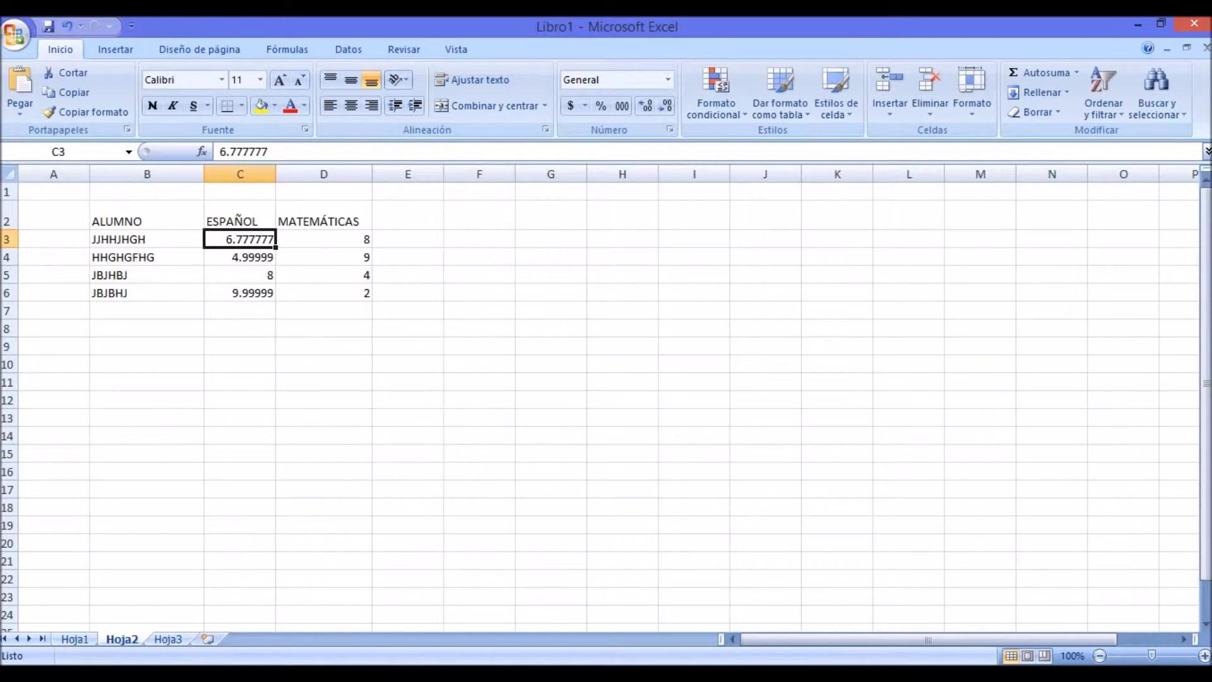
{"action": "left_click_drag", "start_coordinate": [239, 239], "coordinate": [324, 293]}
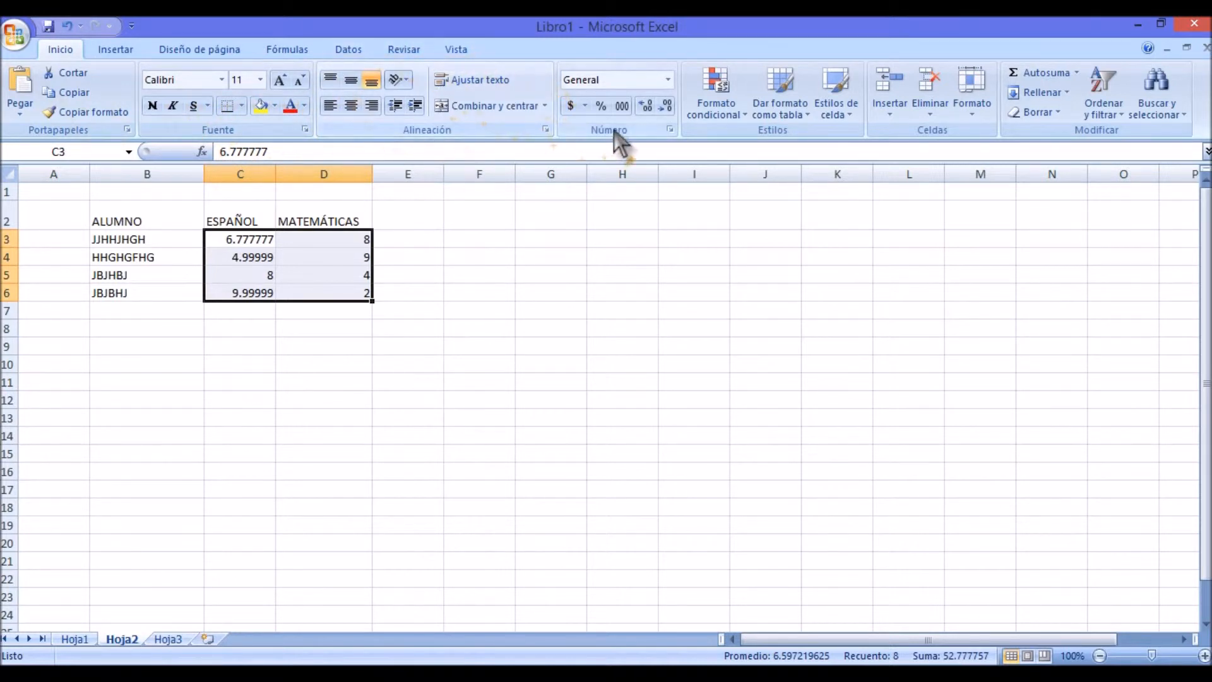
{"action": "left_click", "coordinate": [670, 131]}
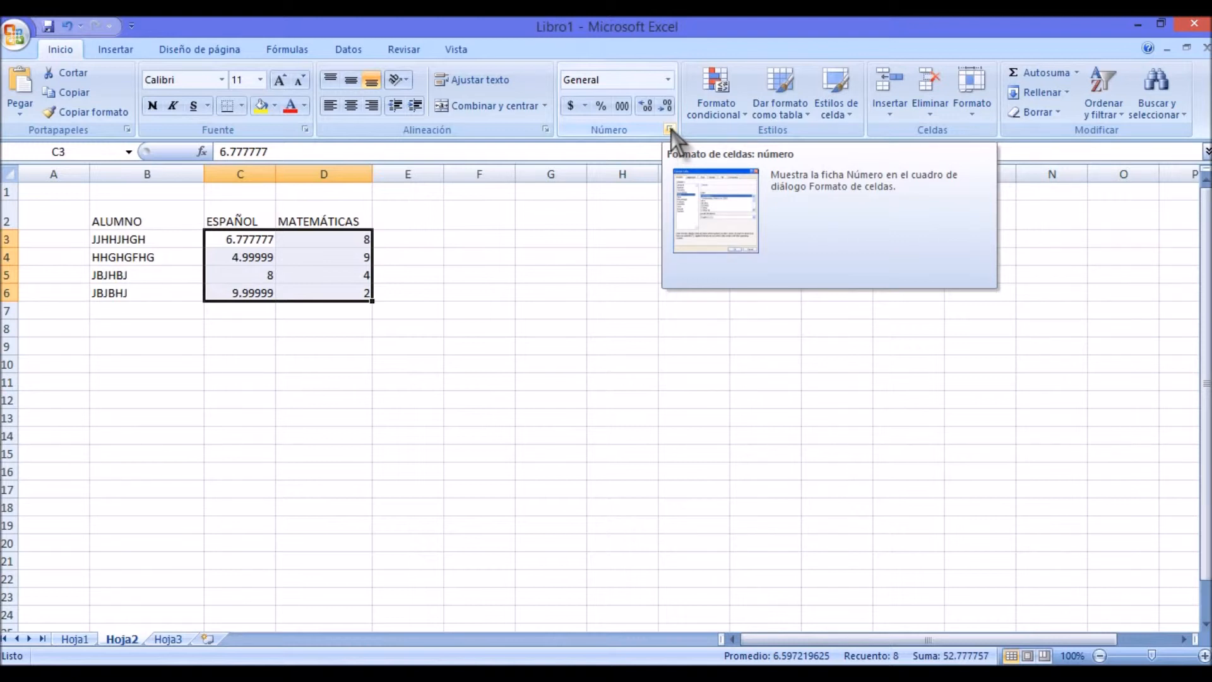
{"action": "left_click", "coordinate": [671, 130]}
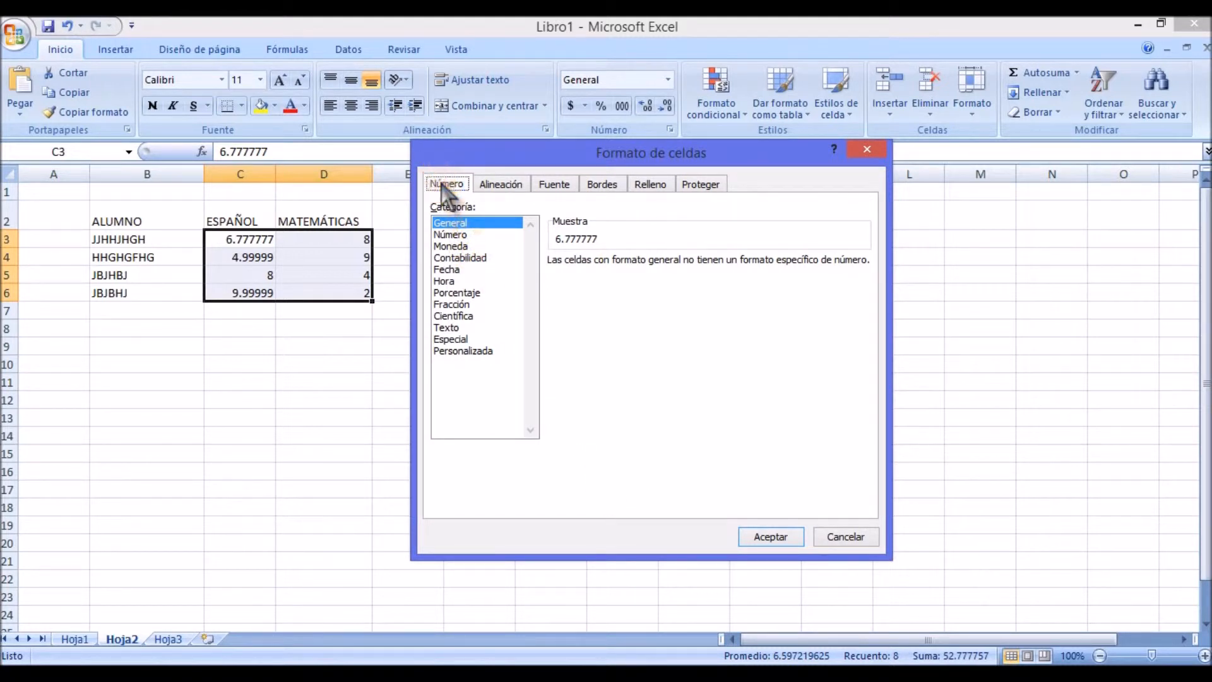
Step: Examine the alignment, font, border, fill and protection options for the selected cells, ending on the number format categories
{"action": "left_click", "coordinate": [498, 187]}
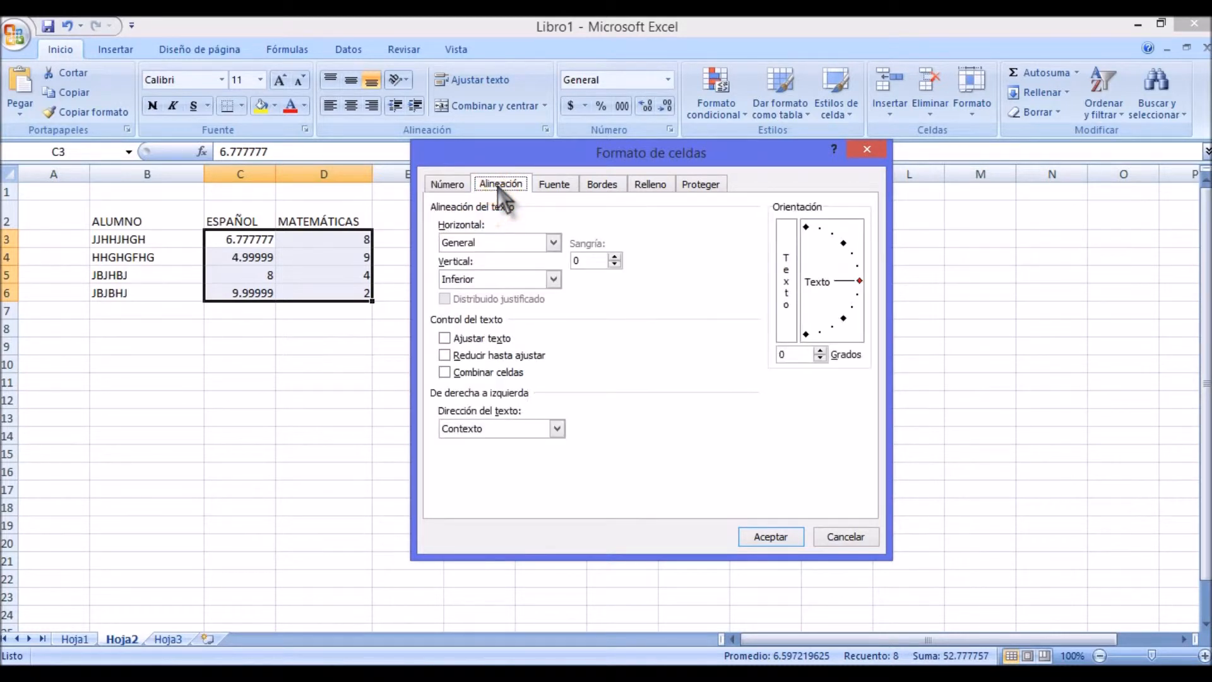
{"action": "left_click", "coordinate": [555, 188]}
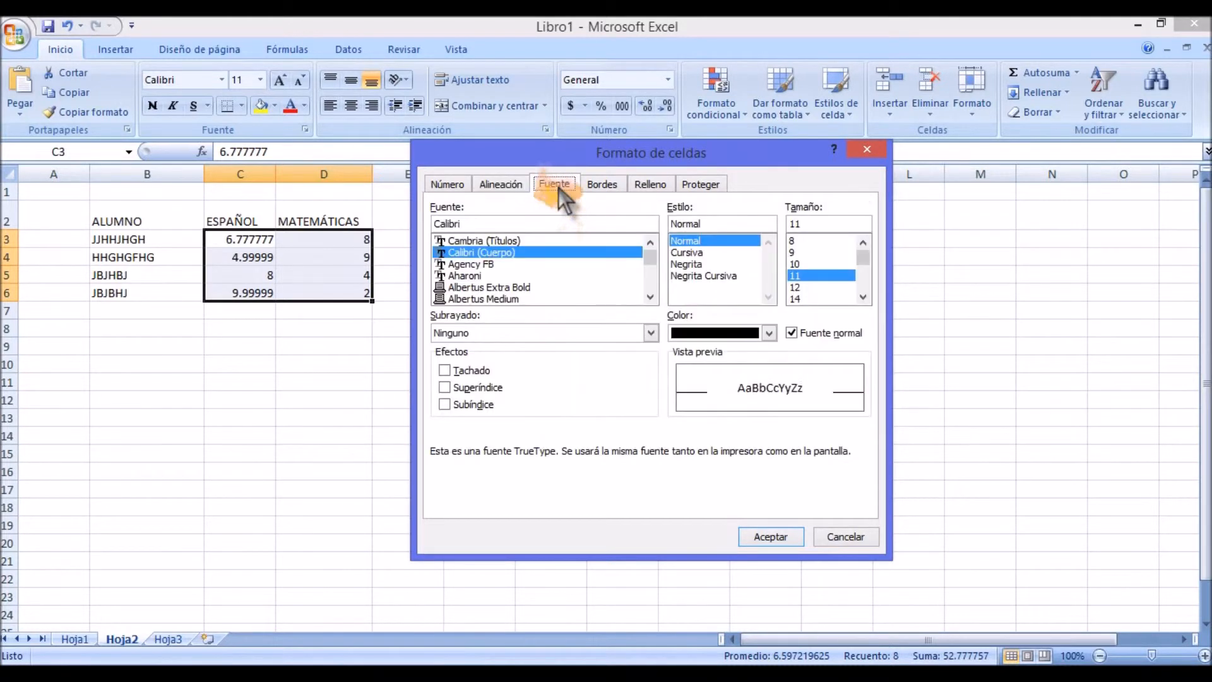
{"action": "left_click", "coordinate": [605, 186]}
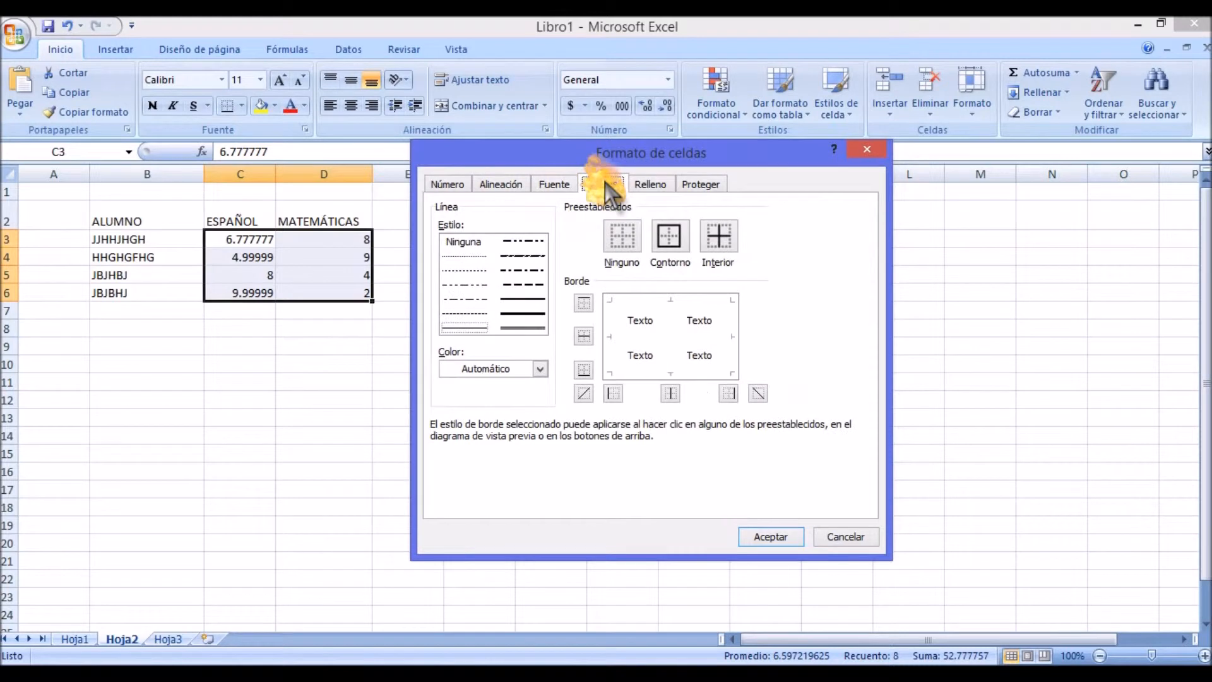
{"action": "left_click", "coordinate": [519, 184]}
{"action": "left_click", "coordinate": [538, 186]}
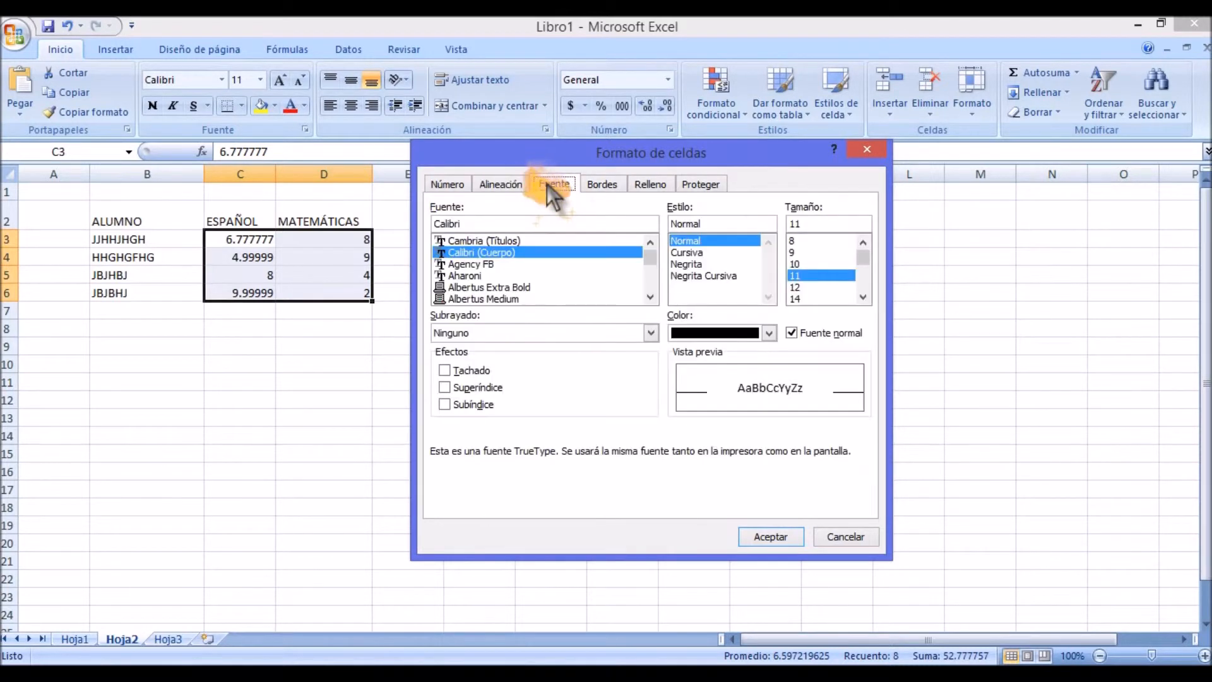
{"action": "left_click", "coordinate": [604, 188]}
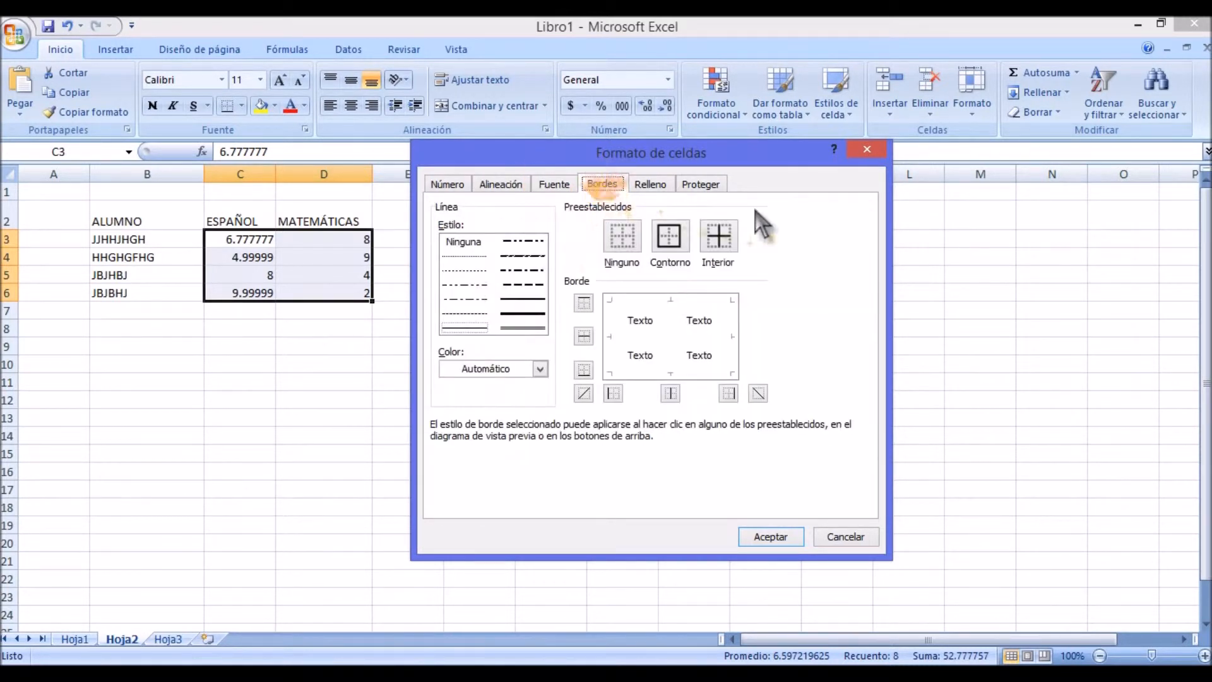
{"action": "left_click", "coordinate": [650, 186]}
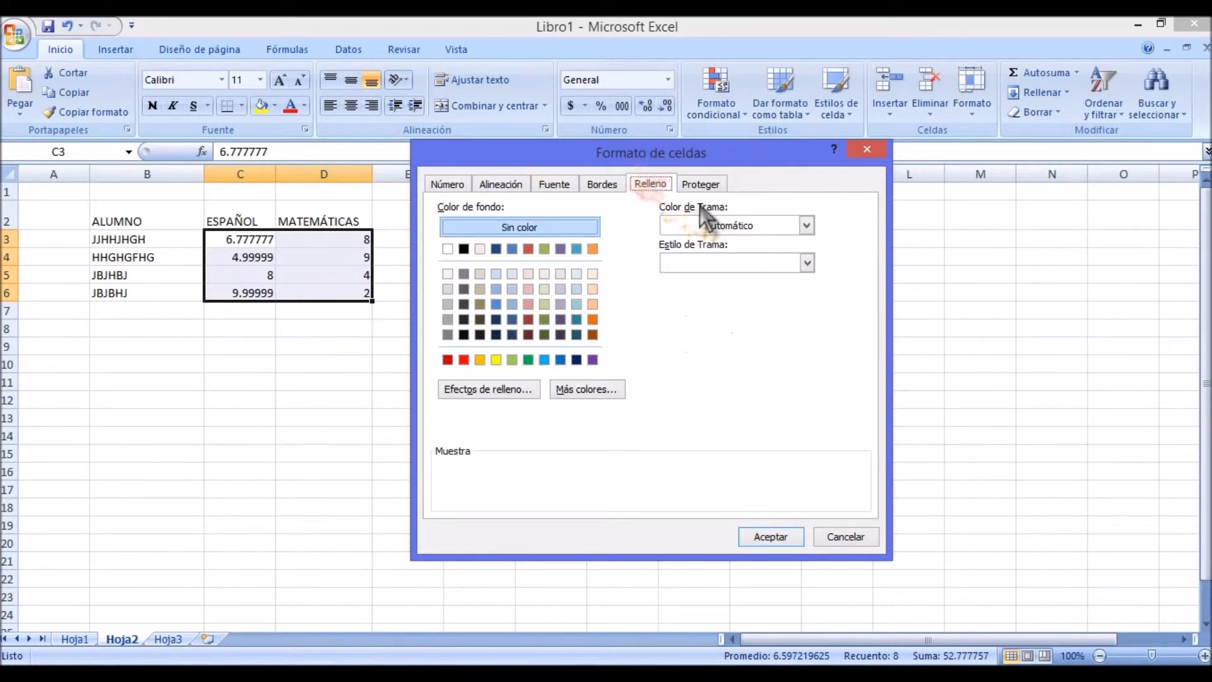
{"action": "left_click", "coordinate": [702, 184]}
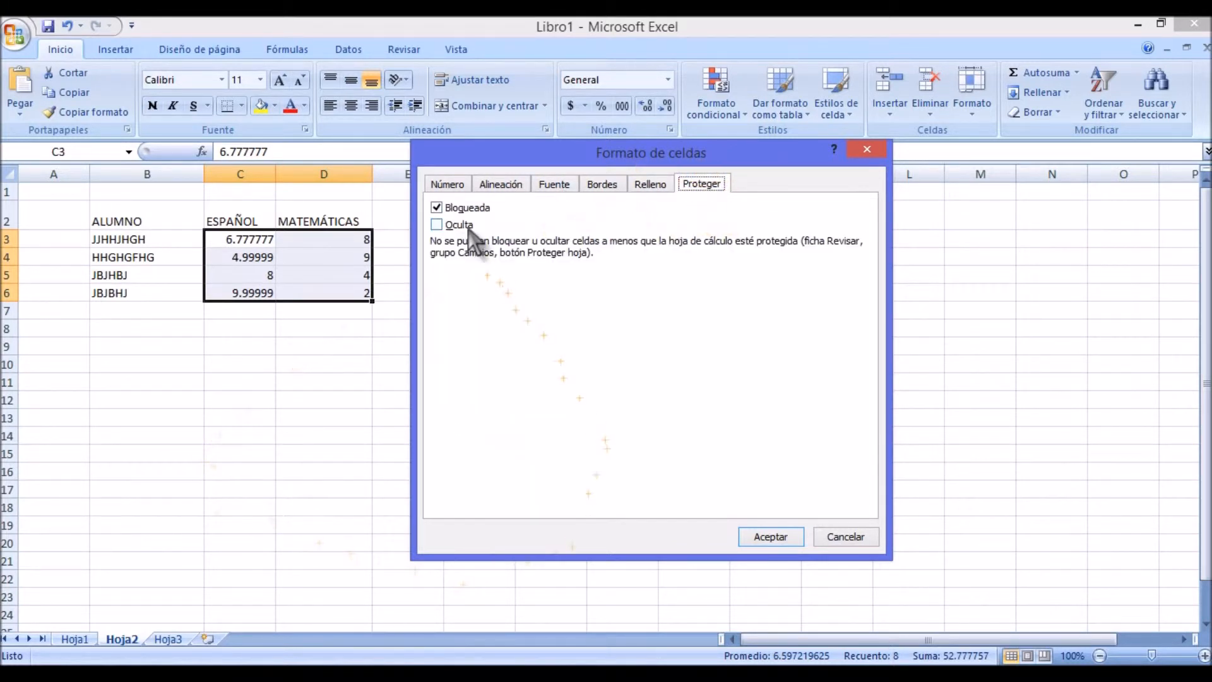
{"action": "left_click", "coordinate": [446, 184]}
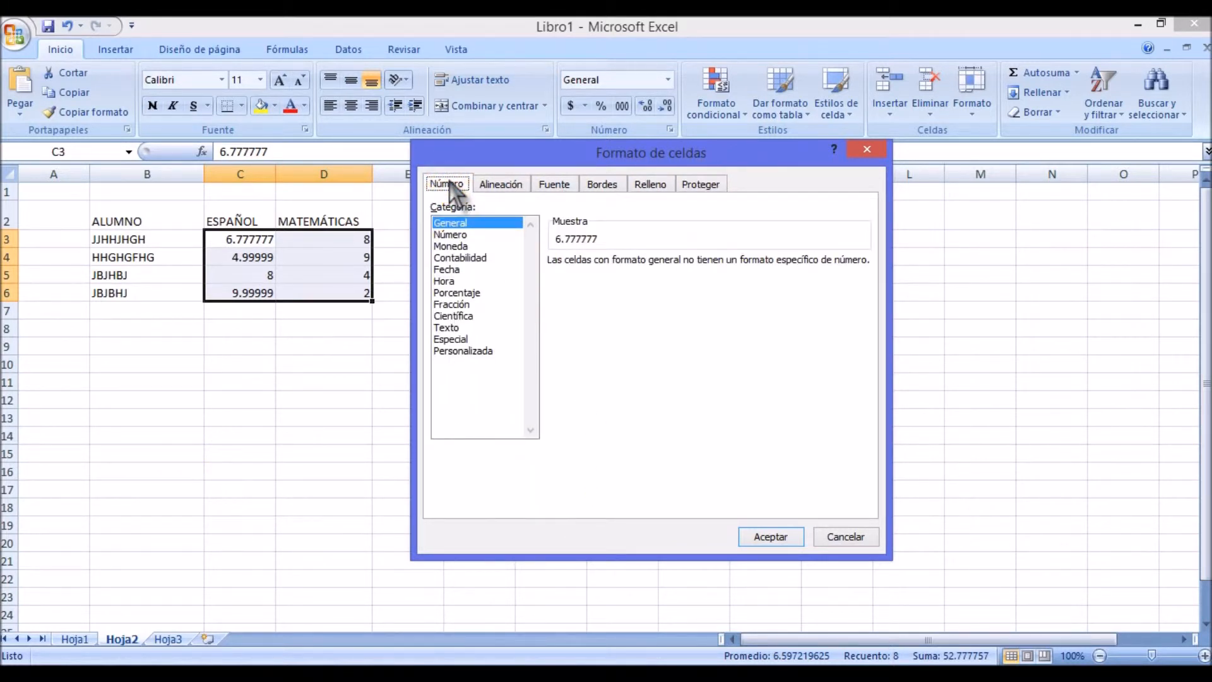
Step: Choose the Número category for the selected grades and set it to 1 decimal place
{"action": "left_click", "coordinate": [450, 235]}
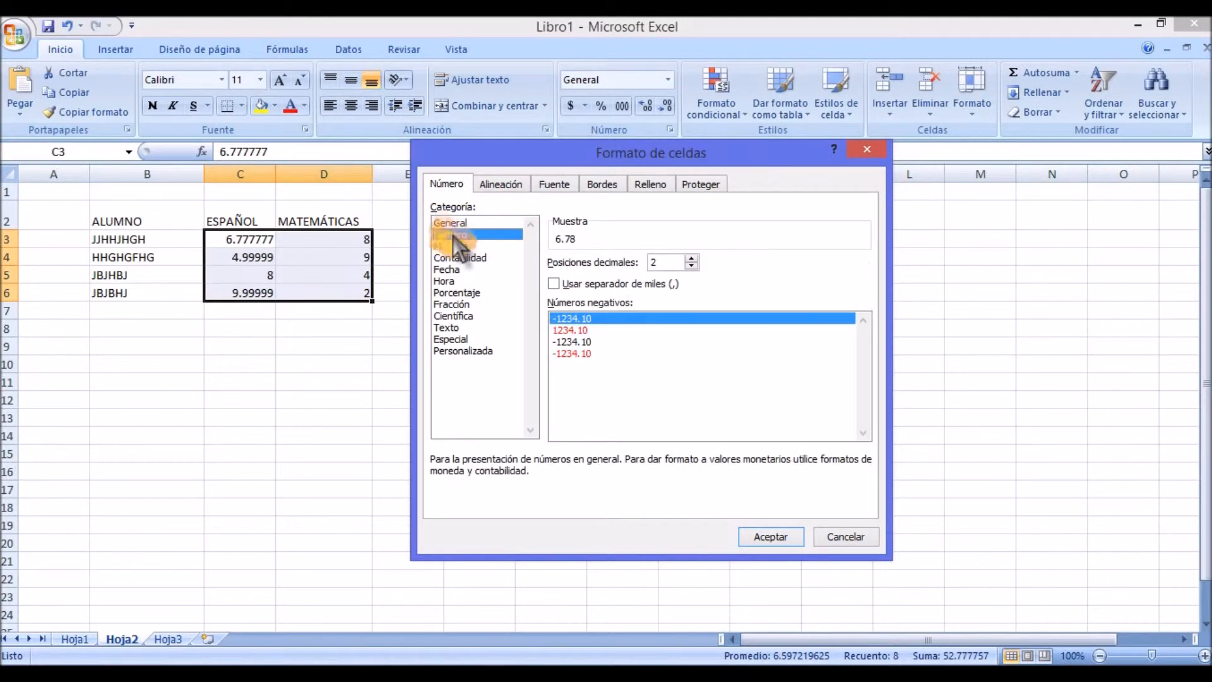
{"action": "left_click", "coordinate": [455, 223]}
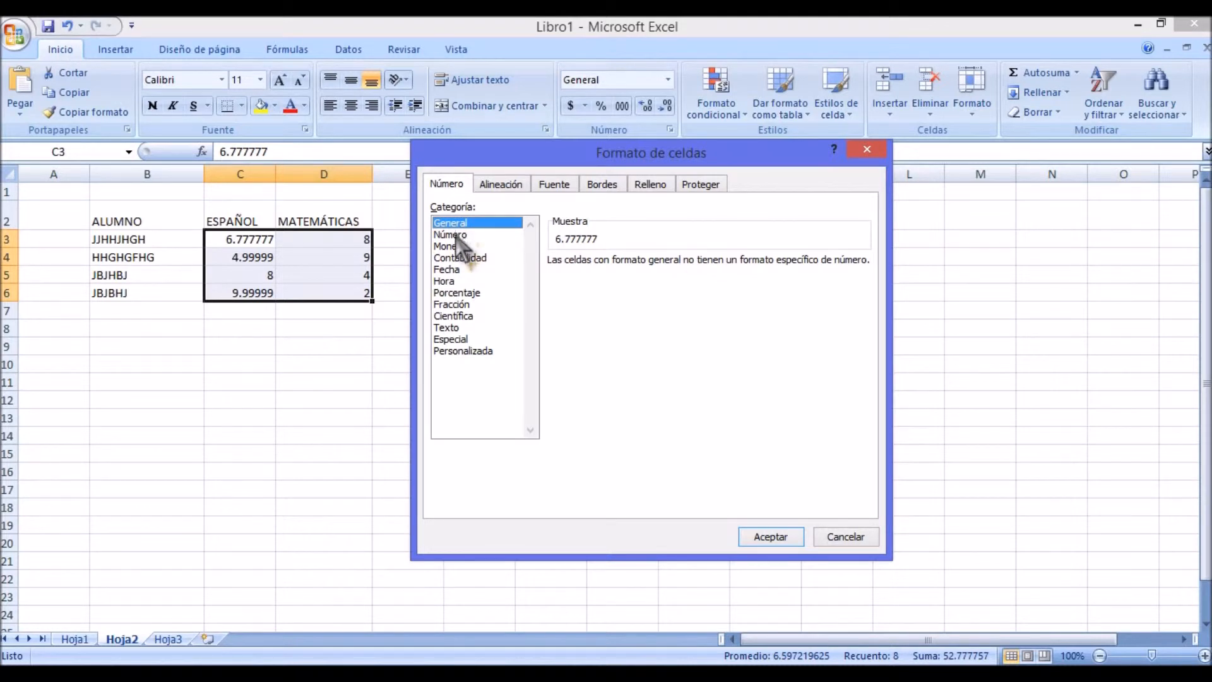
{"action": "left_click", "coordinate": [469, 234]}
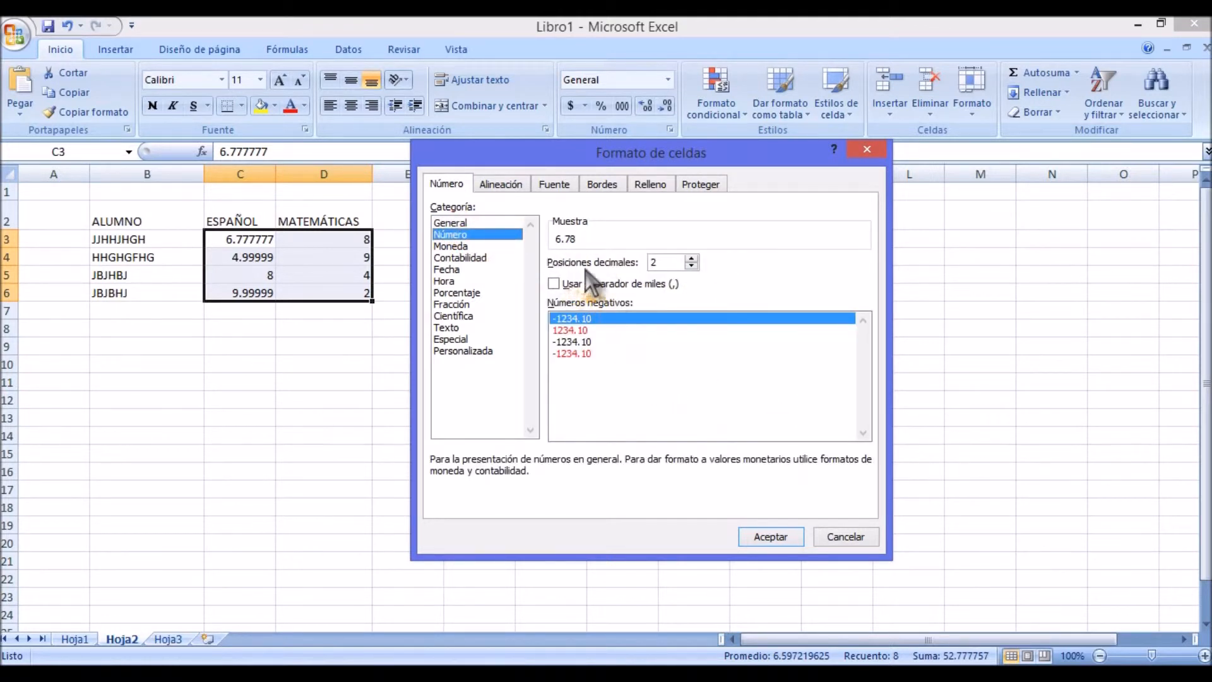
{"action": "left_click", "coordinate": [668, 263]}
{"action": "key", "text": "BackSpace"}
{"action": "type", "text": "1"}
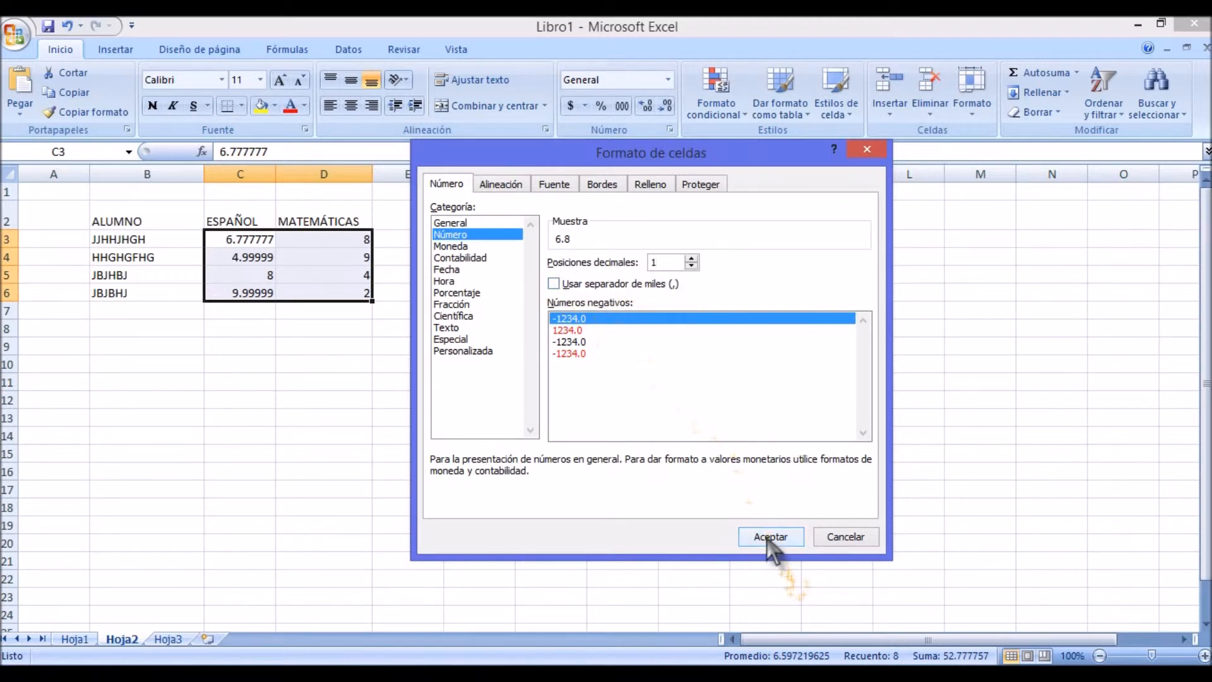
Step: Preview the Fecha, Hora, Porcentaje and Fracción categories for the selected grades
{"action": "left_click", "coordinate": [456, 270]}
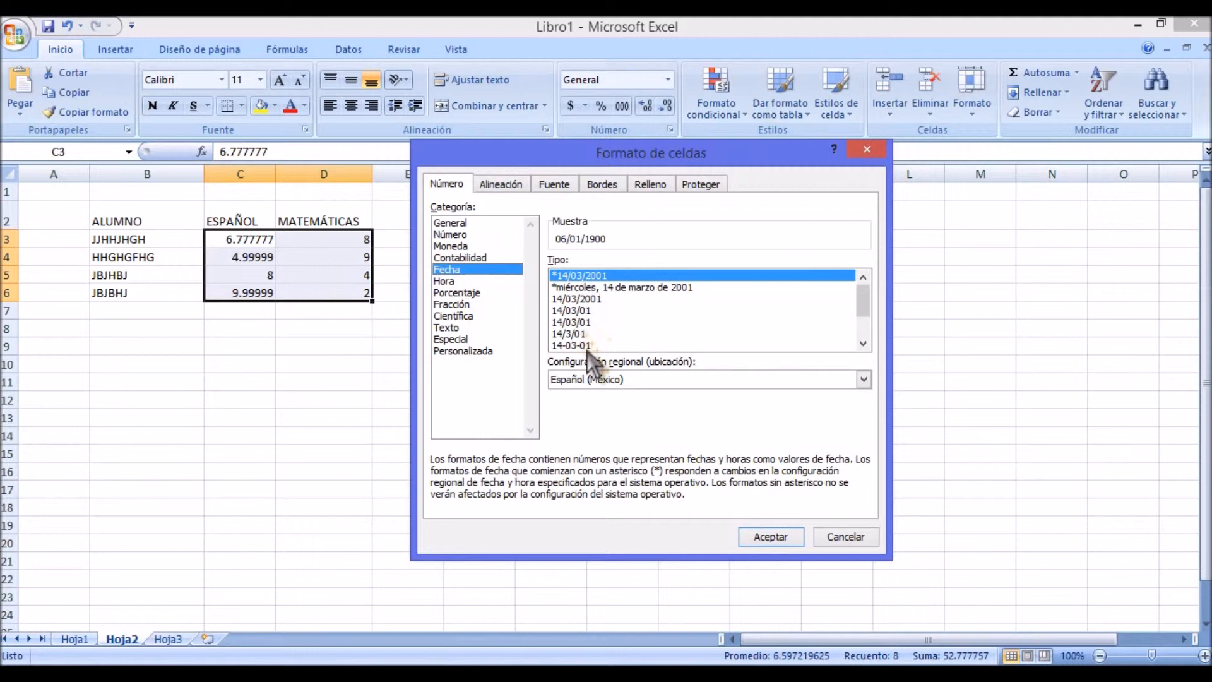
{"action": "left_click", "coordinate": [468, 281]}
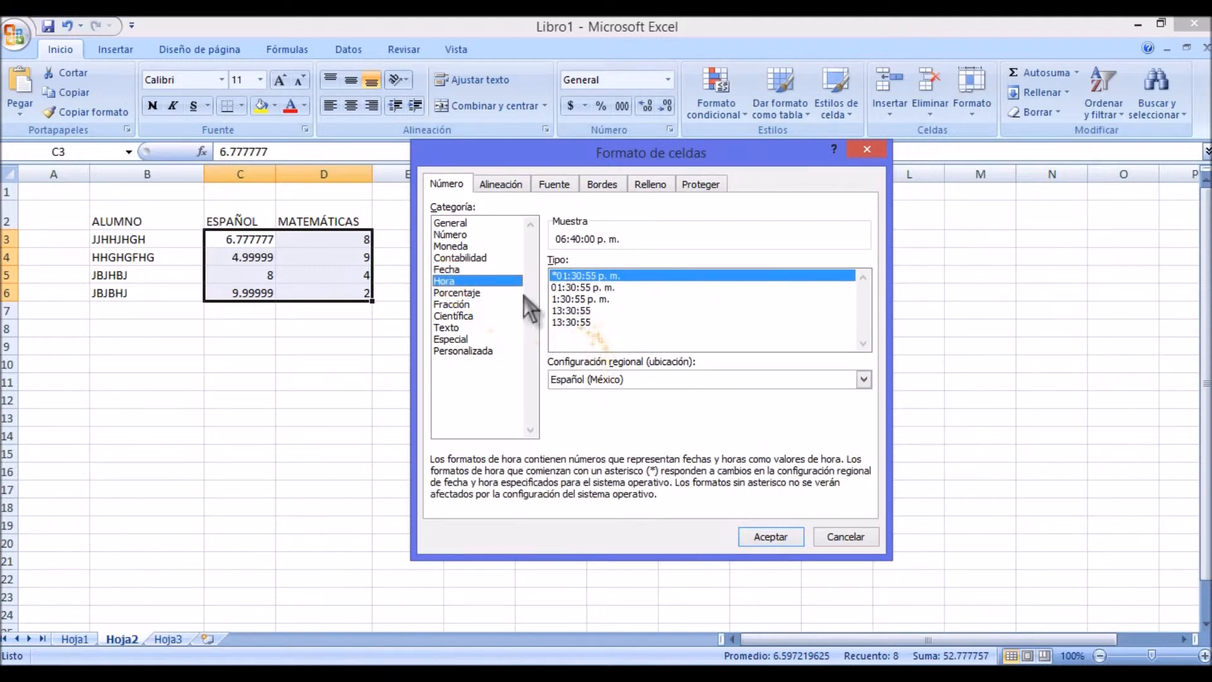
{"action": "left_click", "coordinate": [483, 292]}
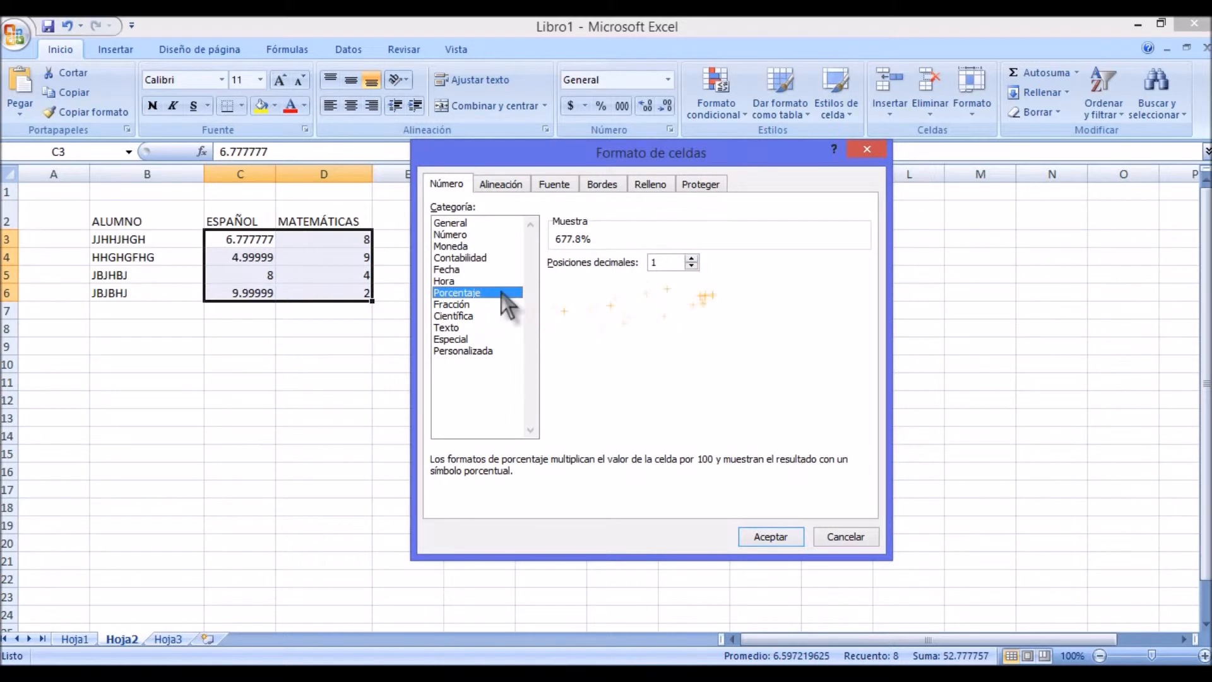
{"action": "left_click", "coordinate": [472, 305]}
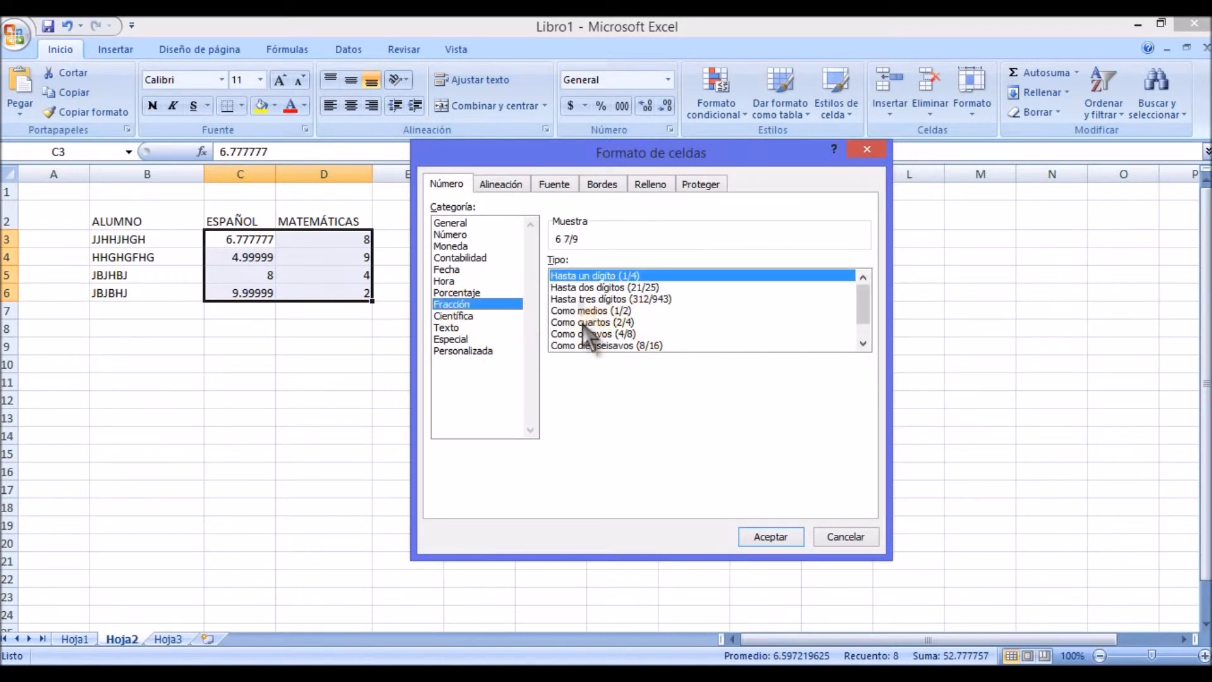
Step: Apply the Número format with 1 decimal place to the grades in C3 to D6 and deselect them
{"action": "left_click", "coordinate": [450, 235]}
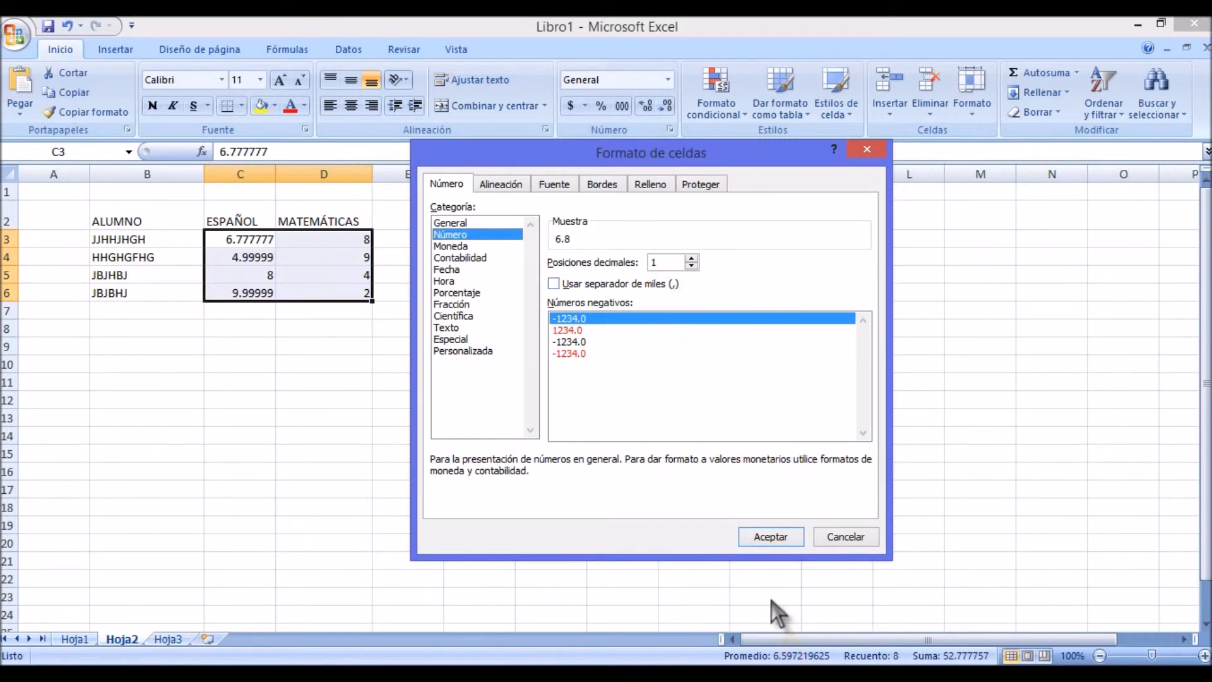
{"action": "left_click", "coordinate": [774, 538]}
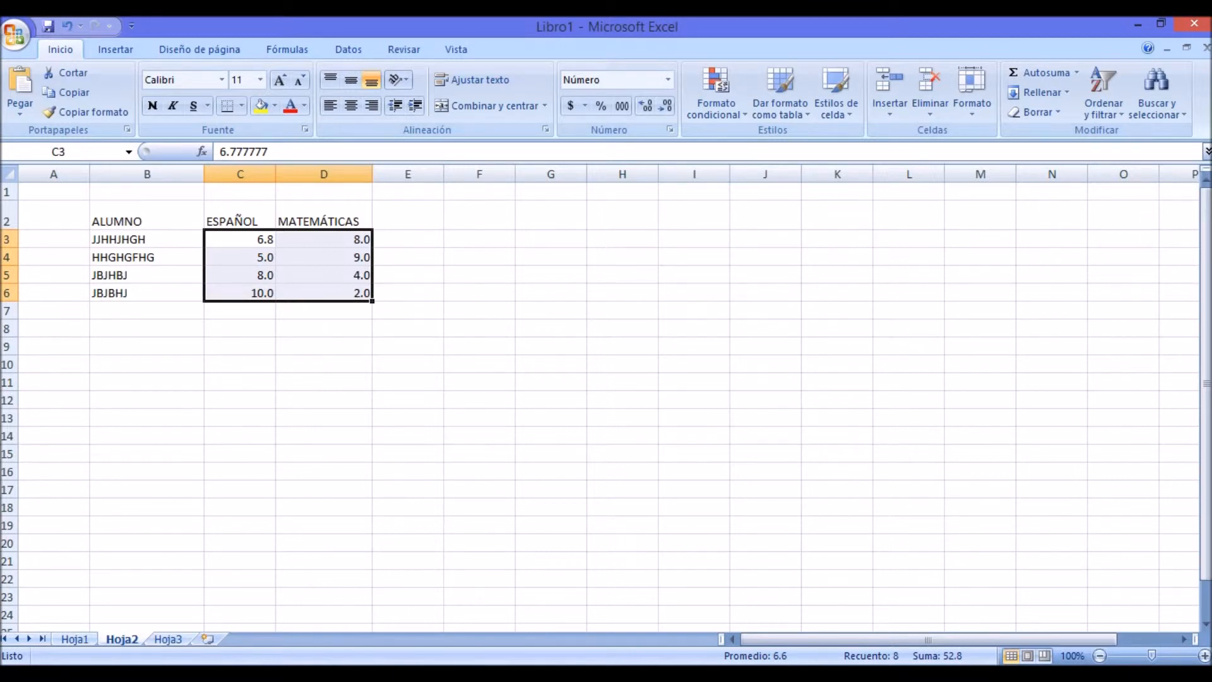
{"action": "left_click", "coordinate": [323, 364]}
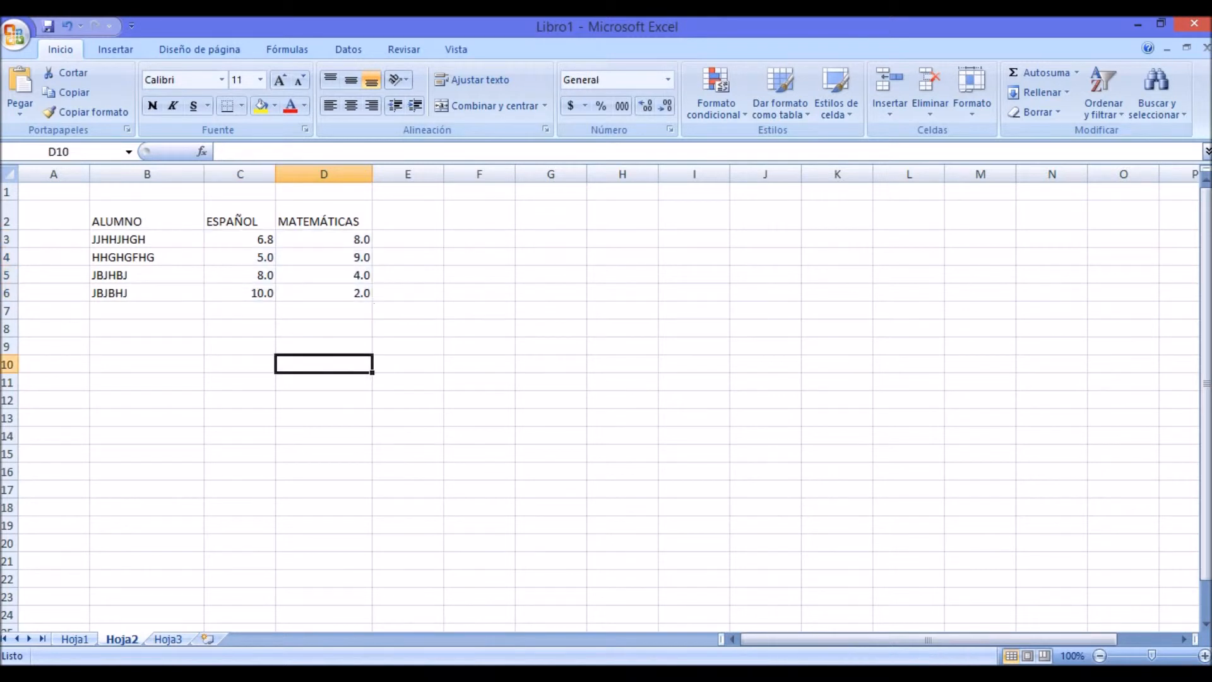
{"action": "left_click", "coordinate": [551, 382]}
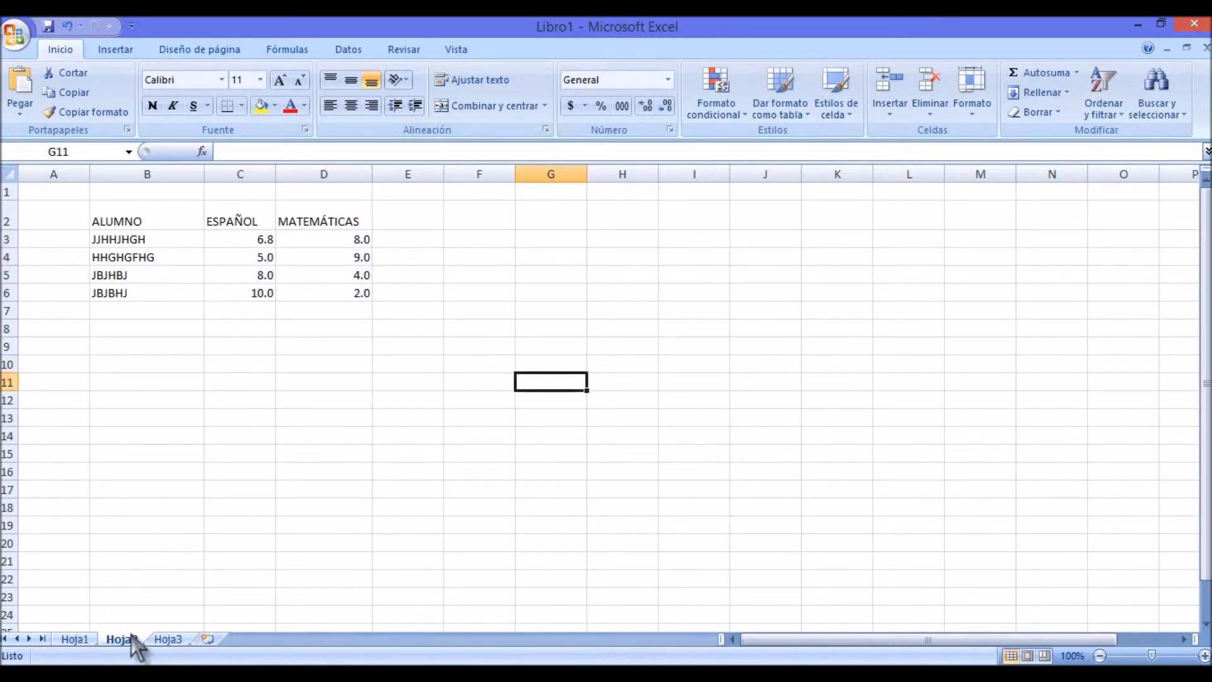
Step: Format the whole Hoja2 table in cells B2 to D6 with the Arial Black font at size 16
{"action": "left_click", "coordinate": [74, 638]}
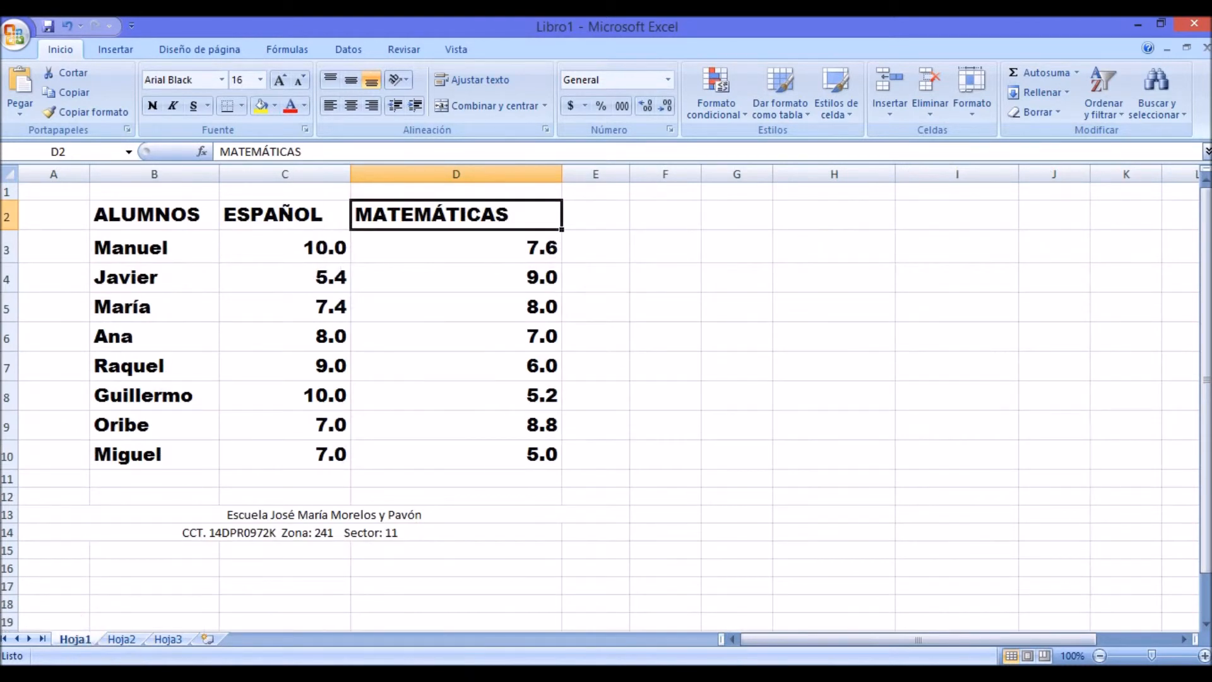
{"action": "left_click", "coordinate": [121, 639]}
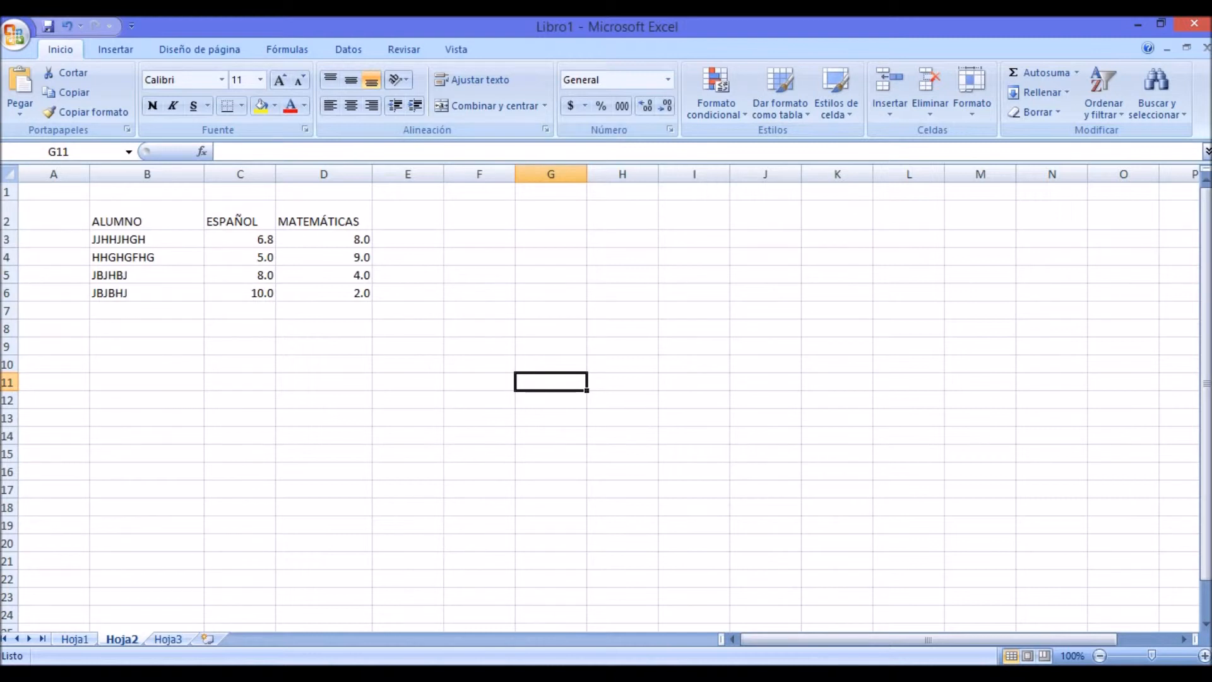
{"action": "left_click_drag", "start_coordinate": [147, 191], "coordinate": [147, 310]}
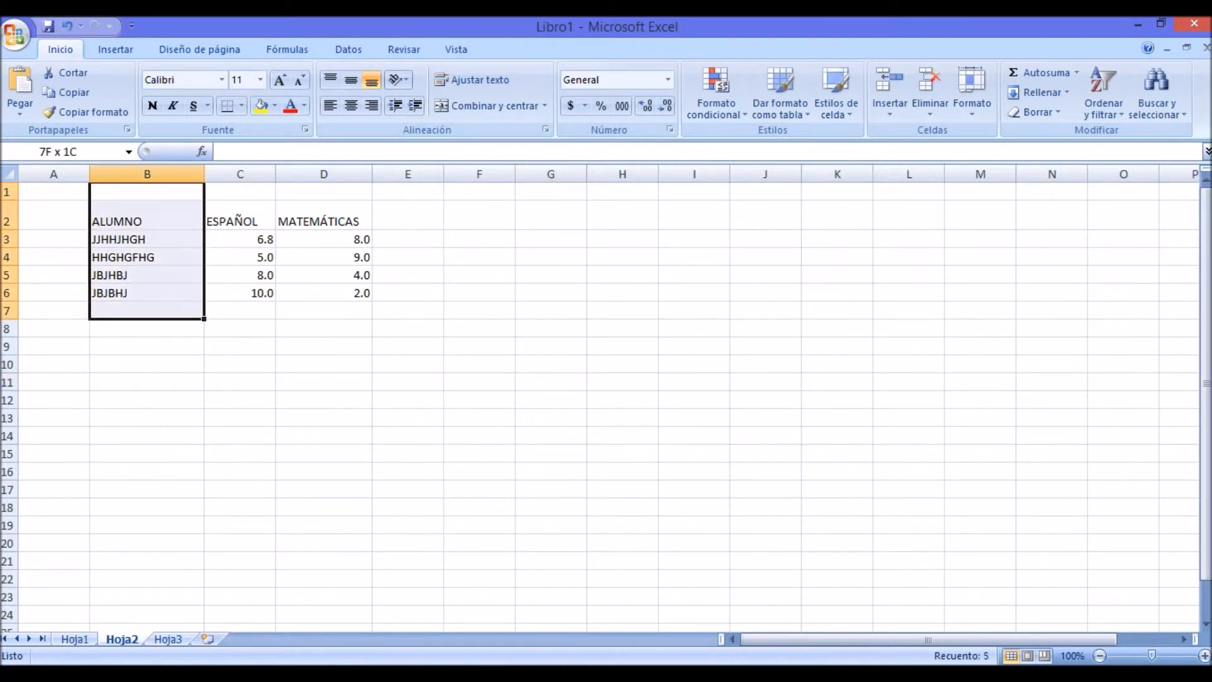
{"action": "left_click", "coordinate": [147, 401]}
{"action": "left_click_drag", "start_coordinate": [147, 215], "coordinate": [324, 293]}
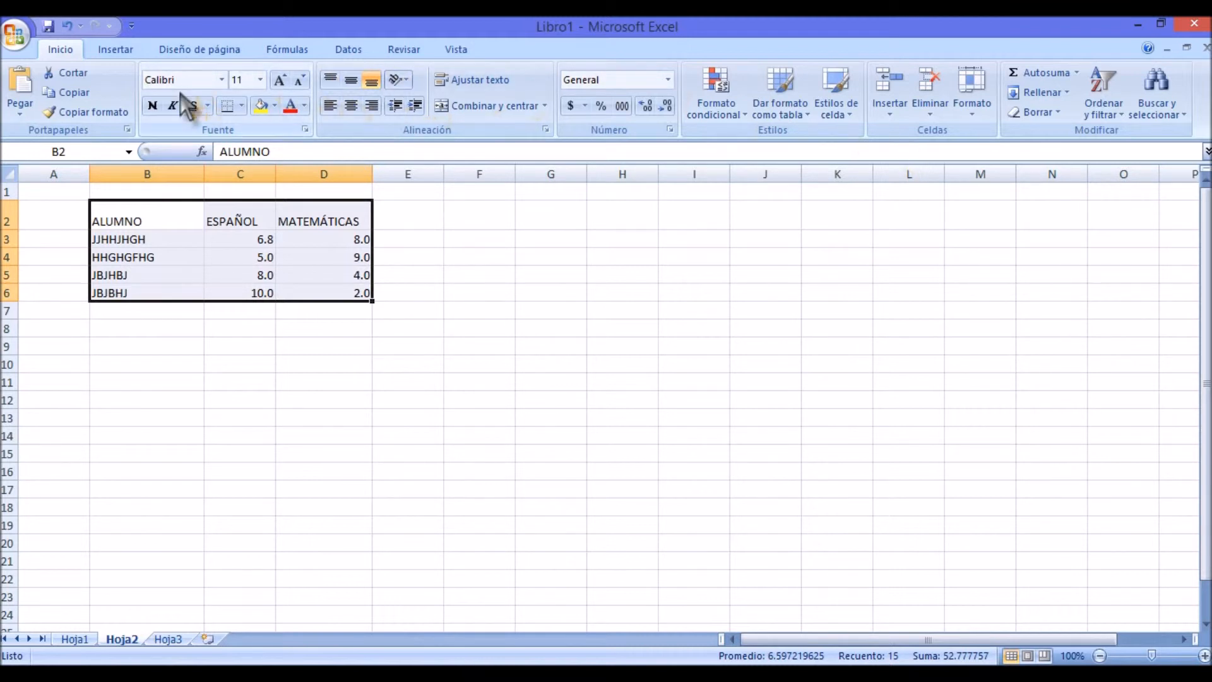
{"action": "left_click", "coordinate": [222, 80]}
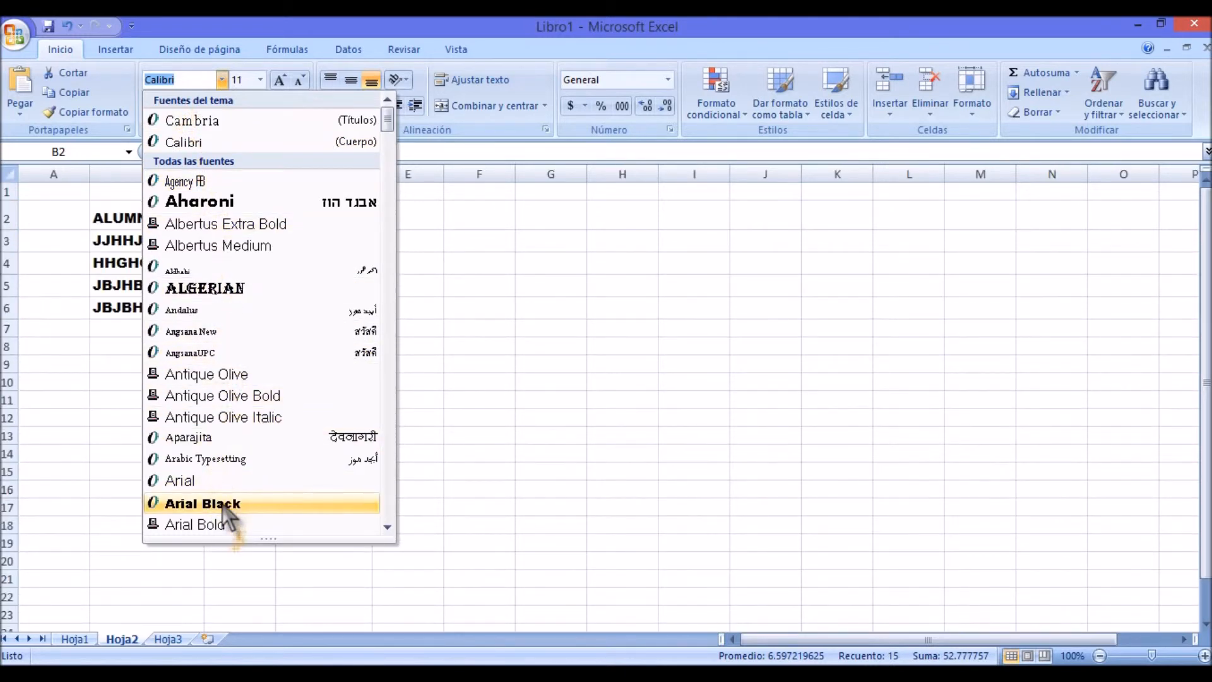
{"action": "left_click", "coordinate": [226, 505]}
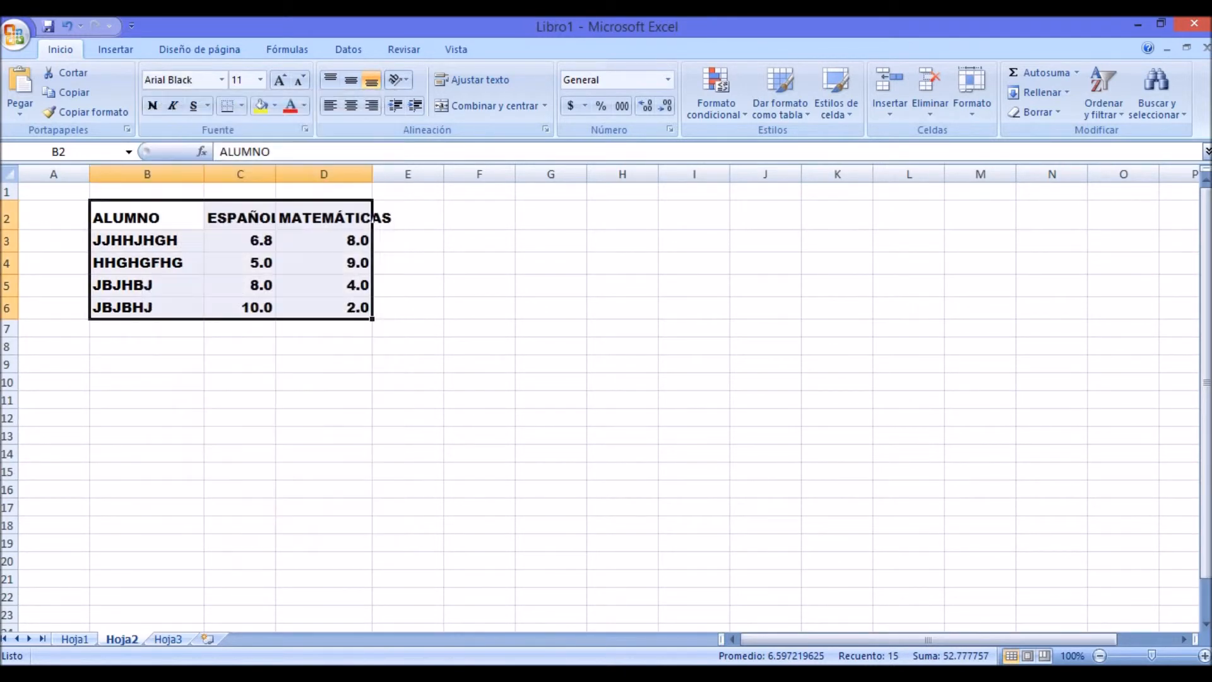
{"action": "left_click", "coordinate": [261, 81]}
{"action": "left_click", "coordinate": [242, 190]}
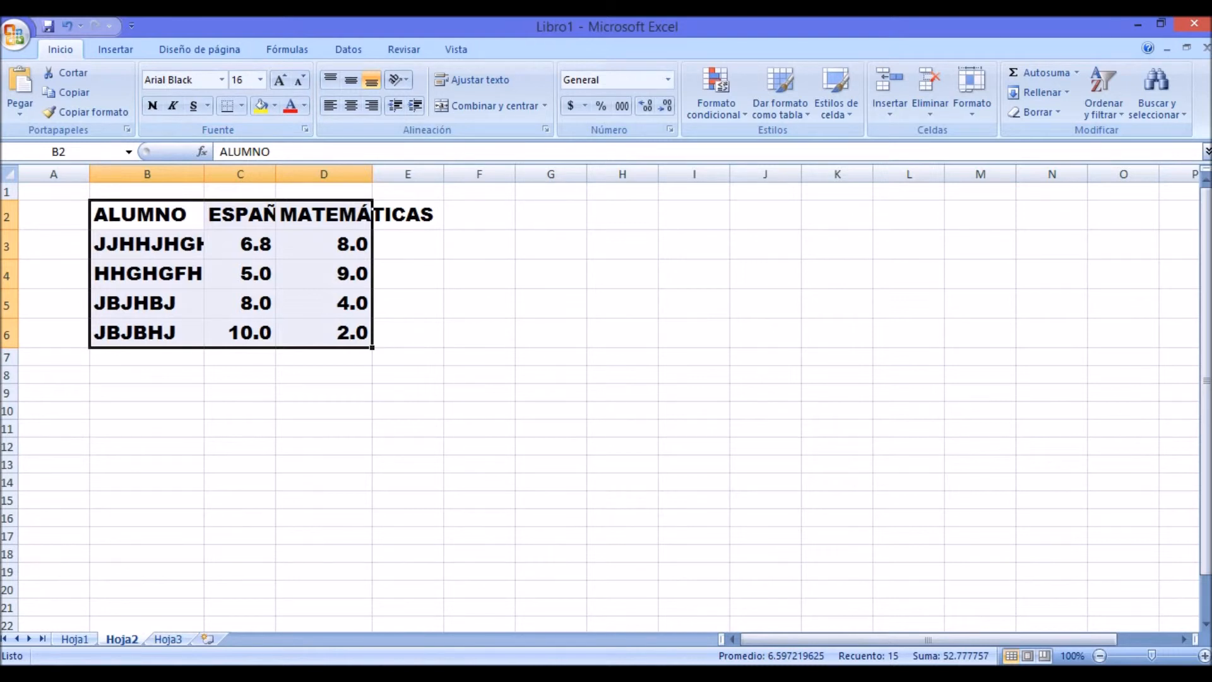
{"action": "left_click", "coordinate": [837, 392]}
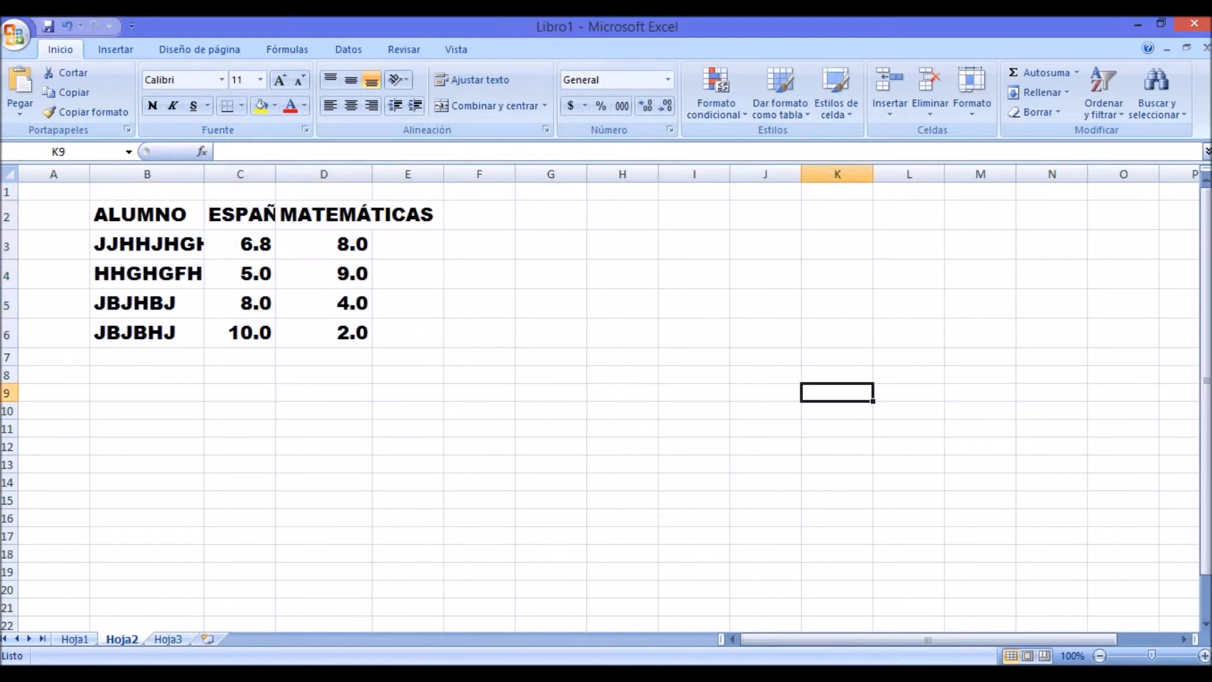
Step: Widen columns B, C and D so the student entries and the ESPAÑOL and MATEMÁTICAS headings fit inside their cells
{"action": "left_click", "coordinate": [147, 215]}
{"action": "left_click", "coordinate": [147, 245]}
{"action": "left_click", "coordinate": [147, 304]}
{"action": "left_click", "coordinate": [147, 333]}
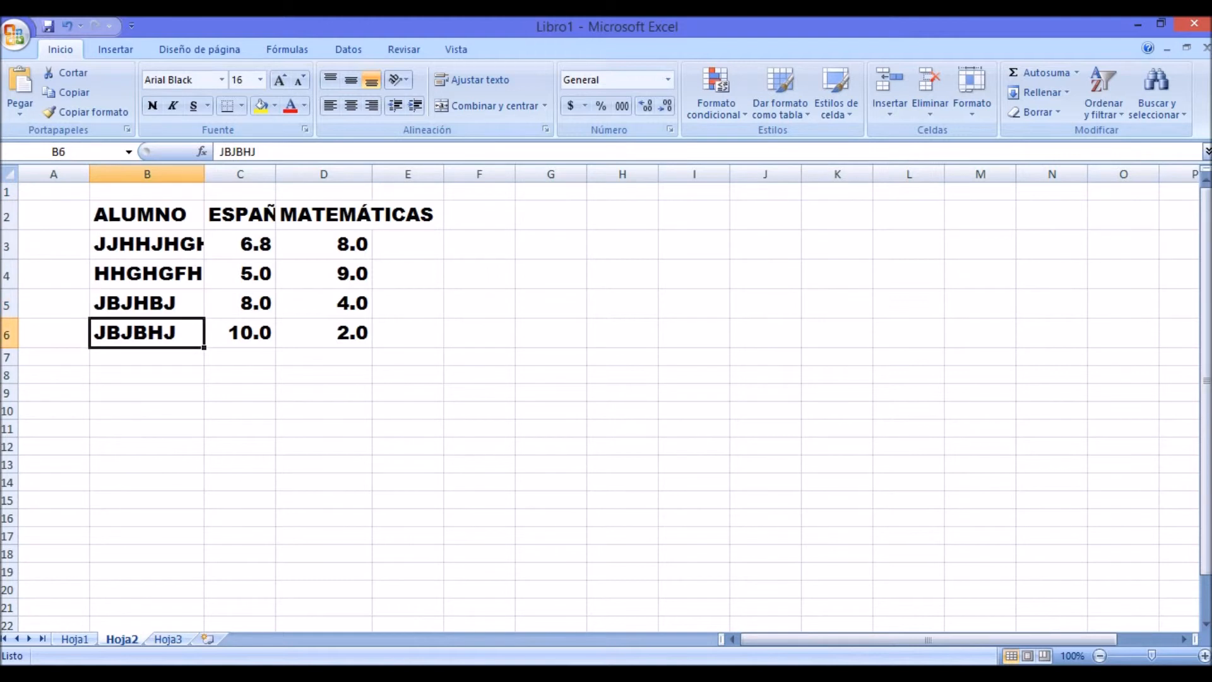
{"action": "left_click", "coordinate": [147, 215]}
{"action": "left_click_drag", "start_coordinate": [204, 174], "coordinate": [335, 174]}
{"action": "left_click_drag", "start_coordinate": [452, 174], "coordinate": [513, 174]}
{"action": "left_click", "coordinate": [692, 374]}
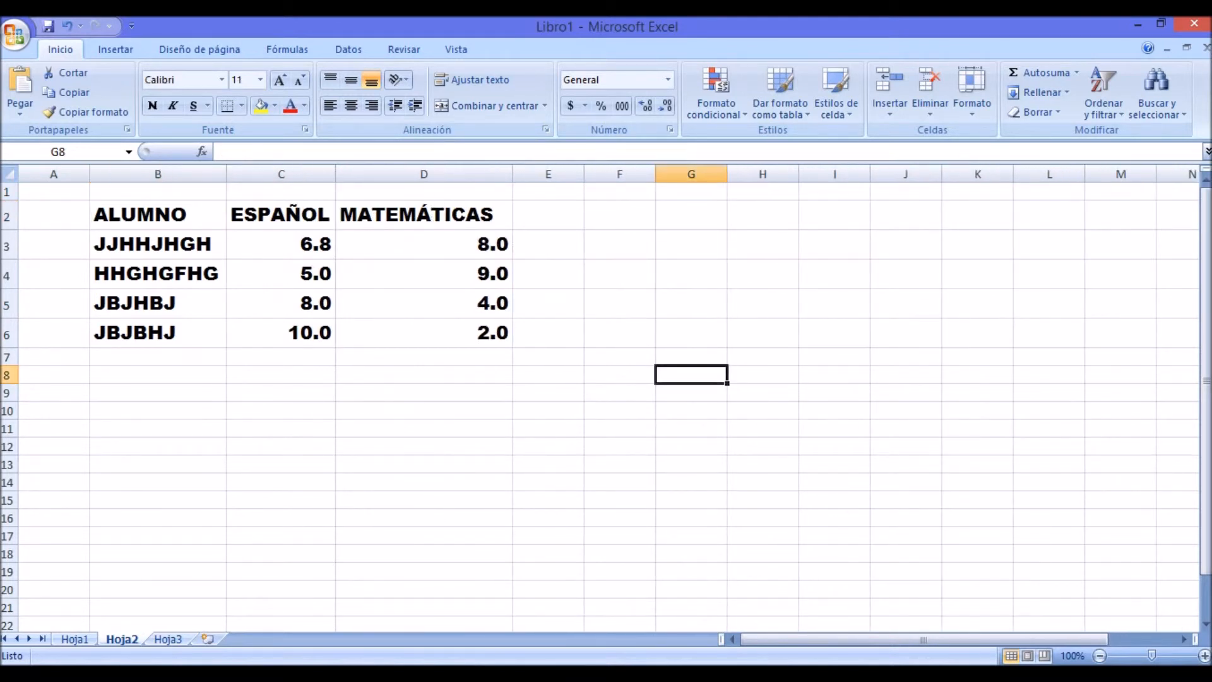
{"action": "left_click_drag", "start_coordinate": [335, 175], "coordinate": [364, 175]}
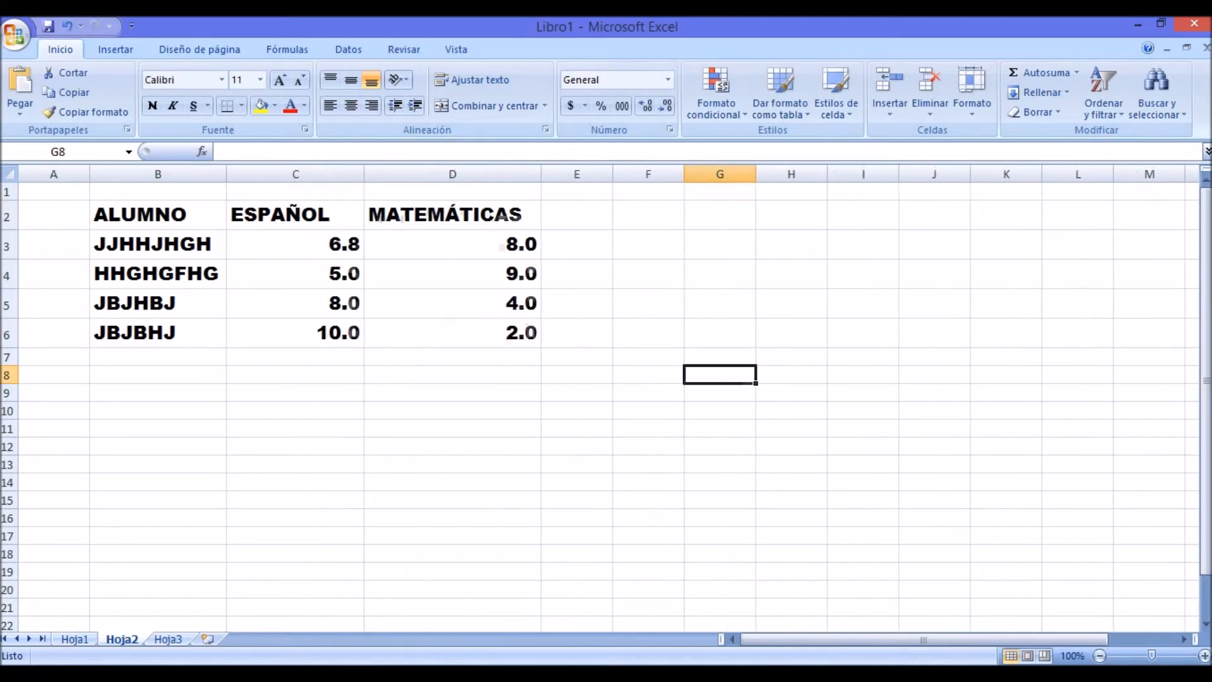
Step: Undo the last width changes to columns C and D on Hoja2
{"action": "left_click", "coordinate": [792, 333]}
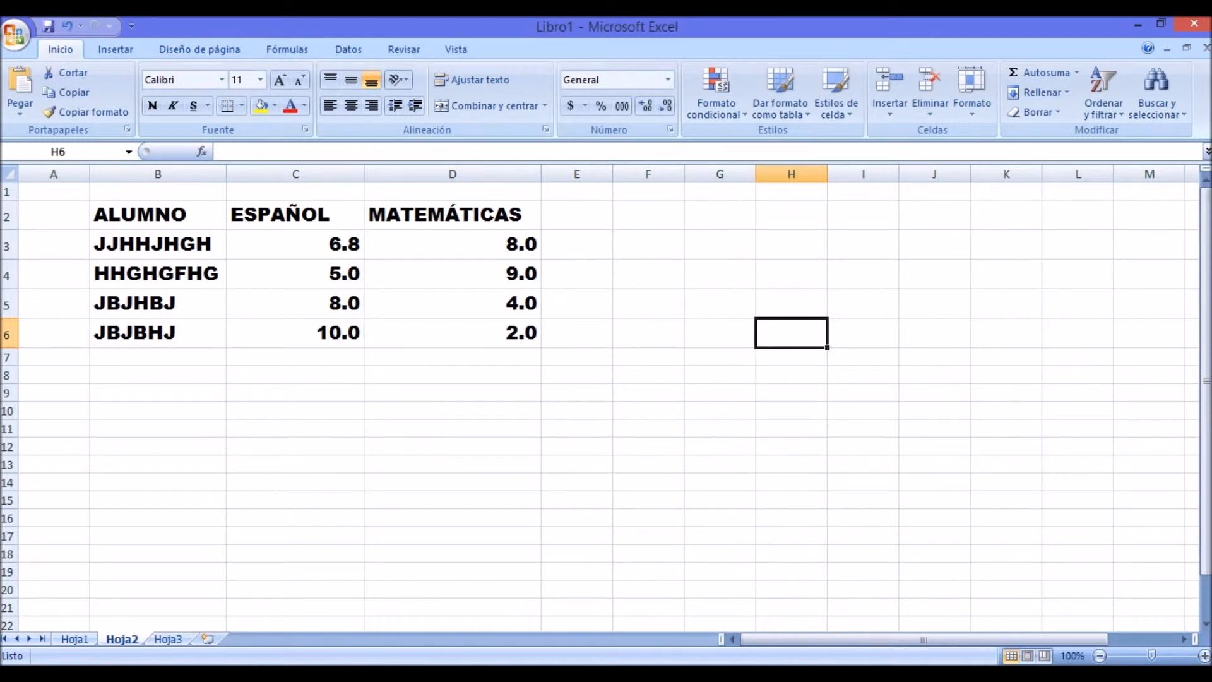
{"action": "key", "text": "ctrl+z"}
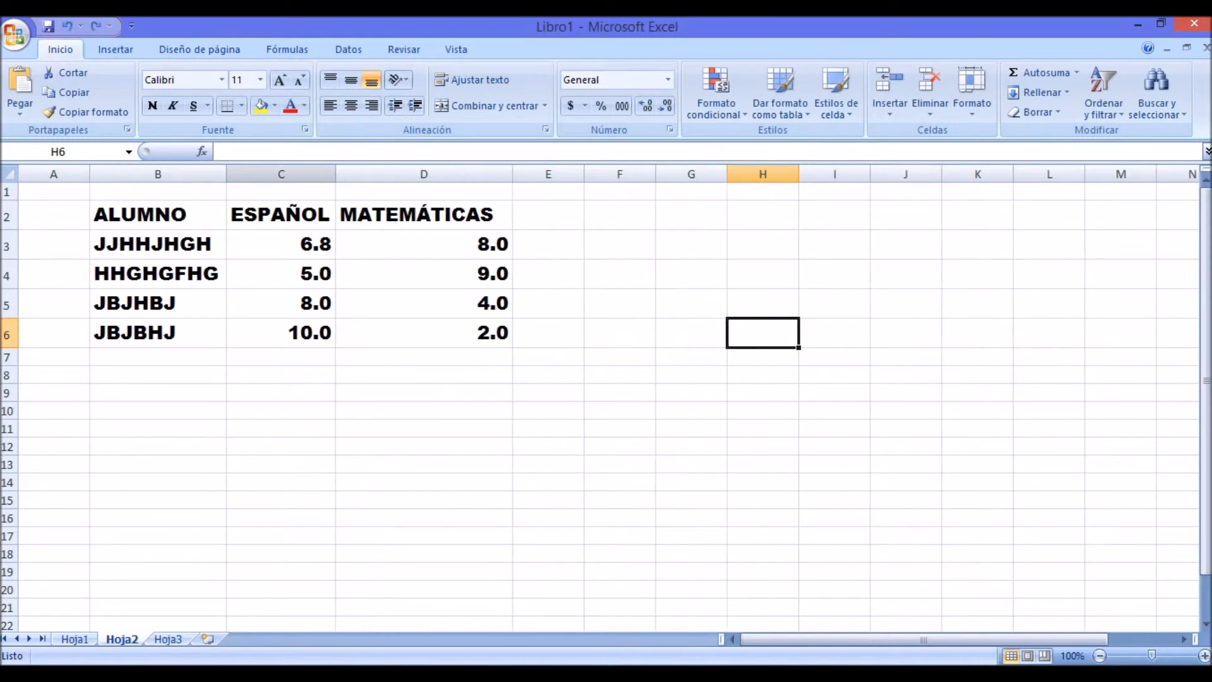
{"action": "key", "text": "ctrl+z"}
{"action": "key", "text": "ctrl+z"}
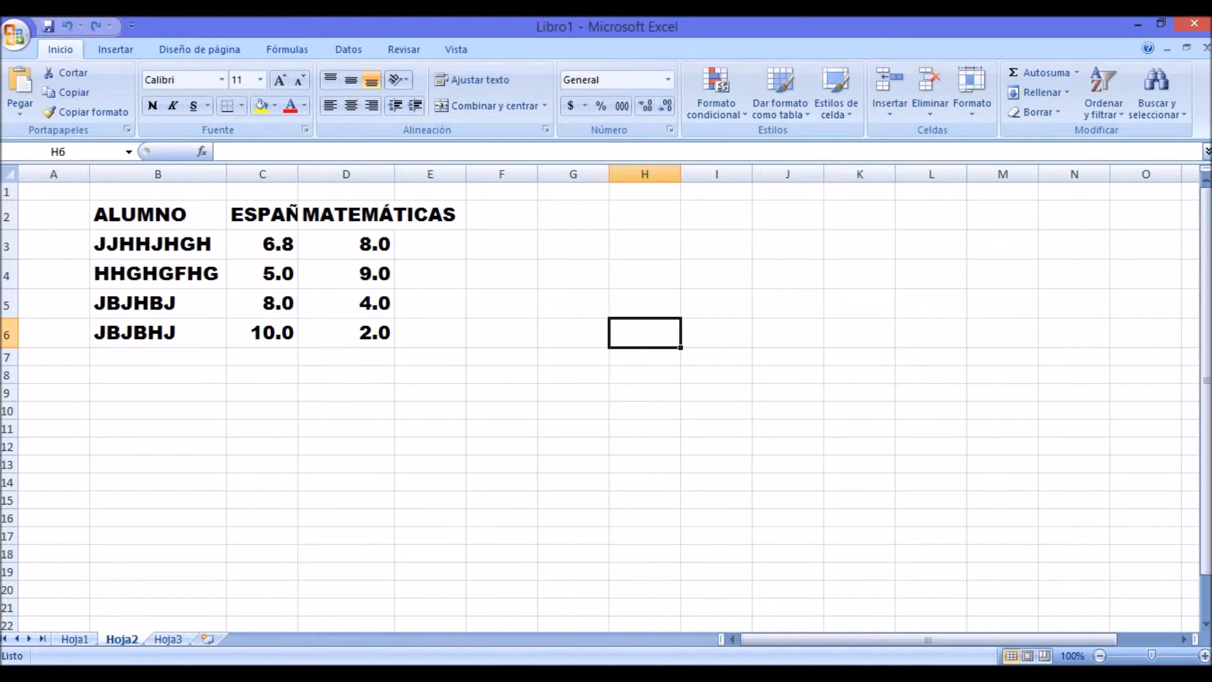
Step: Turn on text wrapping for the ESPAÑOL heading in C2
{"action": "left_click", "coordinate": [262, 215]}
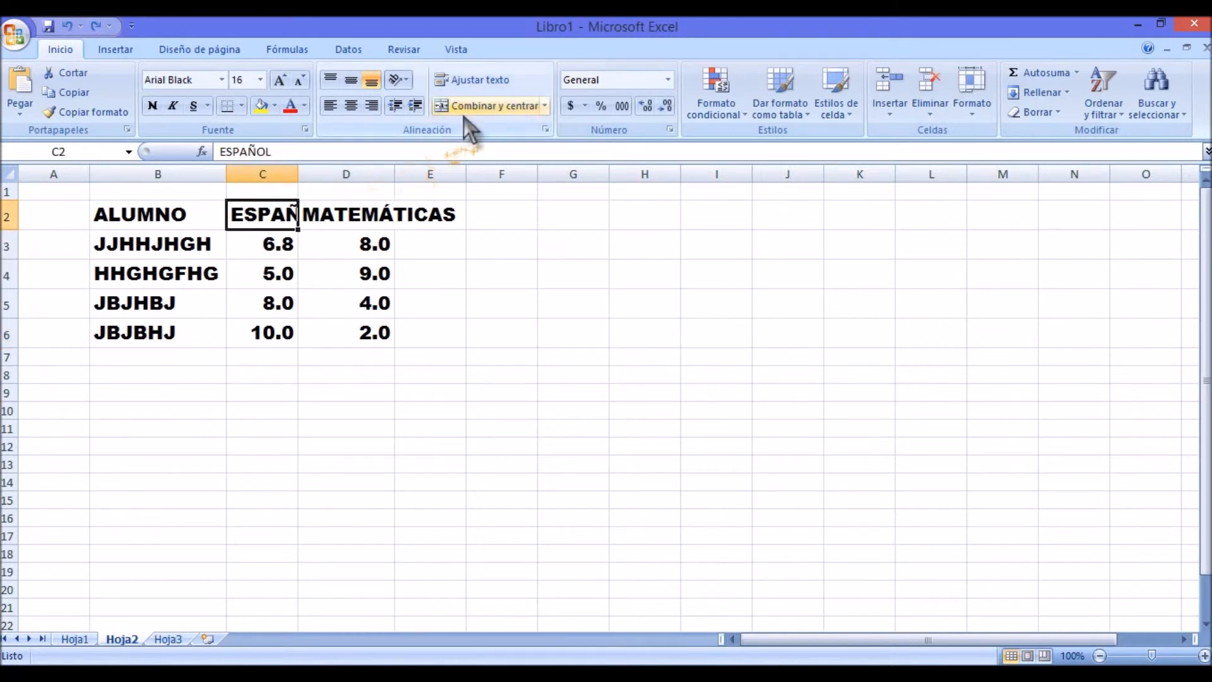
{"action": "left_click", "coordinate": [471, 82]}
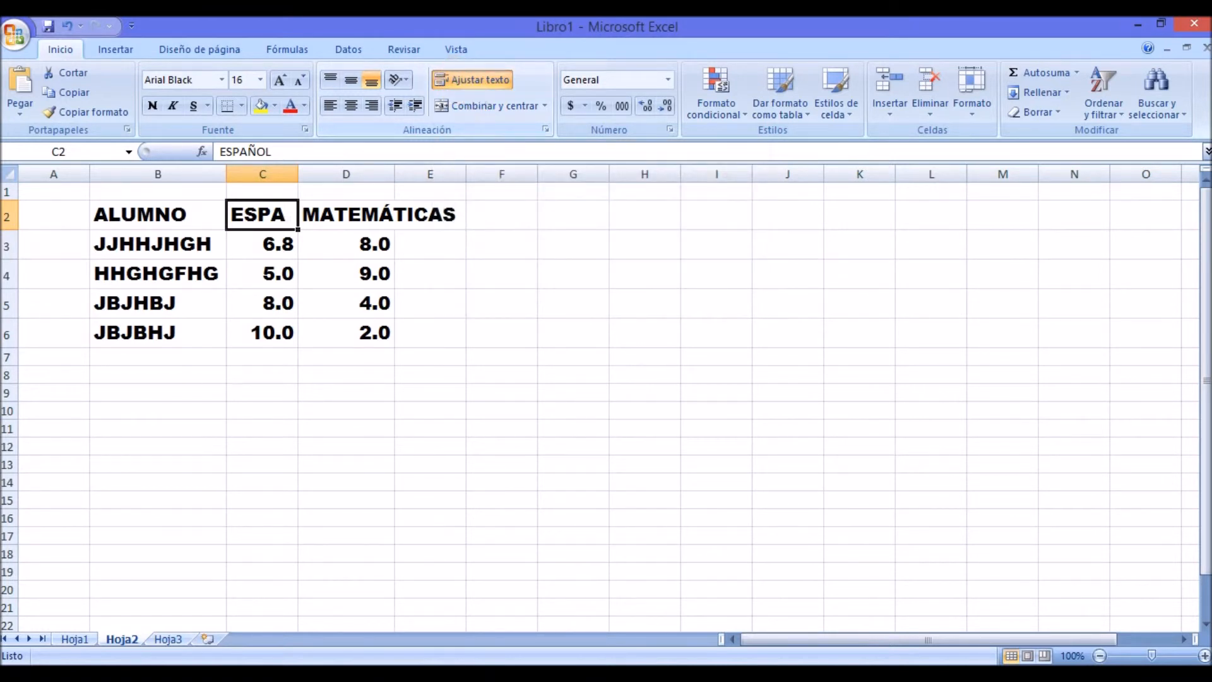
{"action": "left_click", "coordinate": [502, 428]}
{"action": "left_click", "coordinate": [262, 215]}
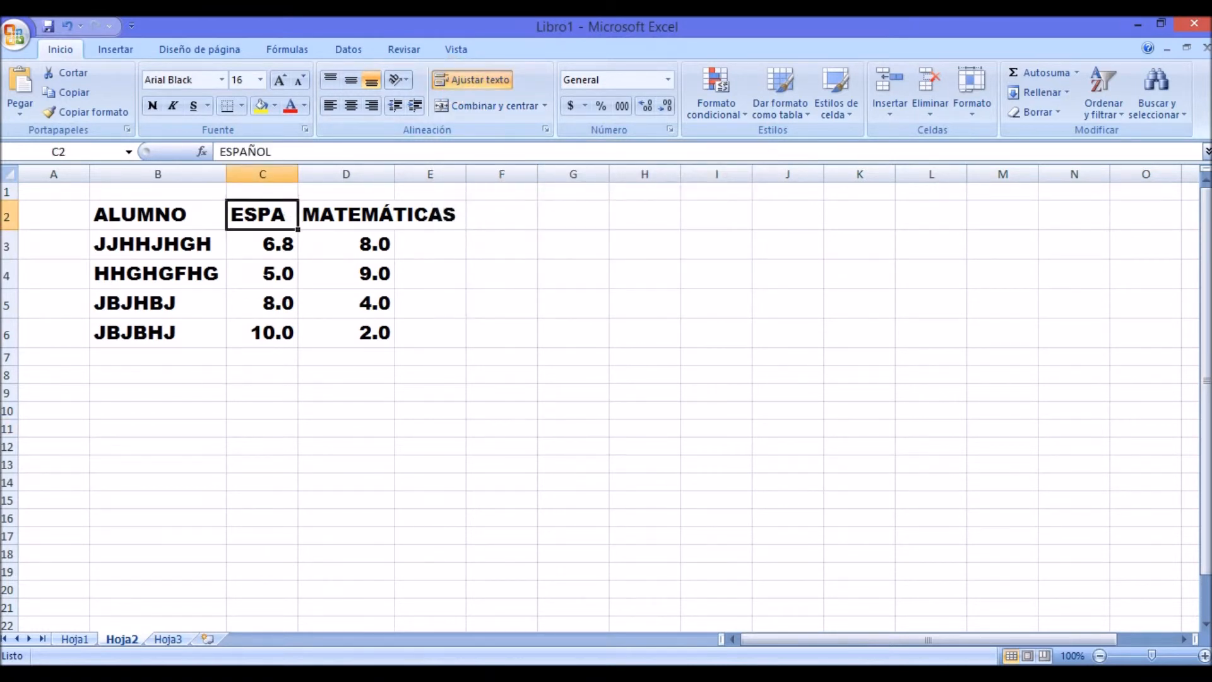
{"action": "left_click", "coordinate": [346, 375]}
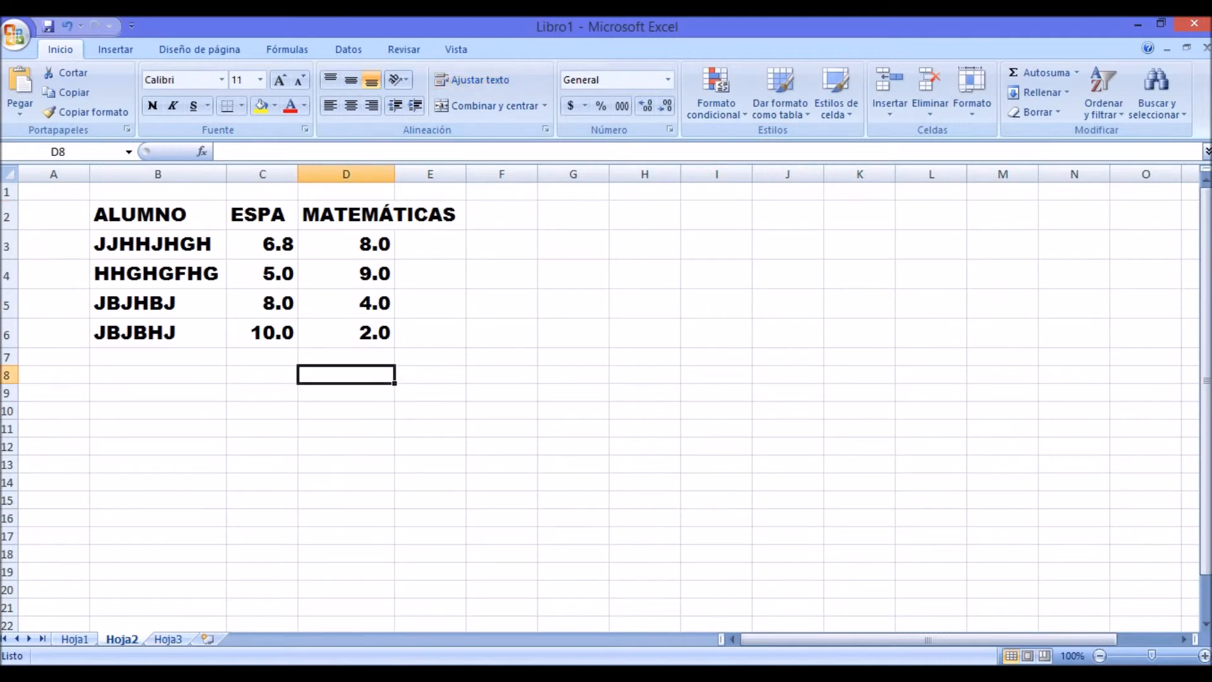
Step: Increase the height of row 2 to two text lines and widen column C so ESPAÑOL fits on one line
{"action": "left_click_drag", "start_coordinate": [10, 230], "coordinate": [10, 262]}
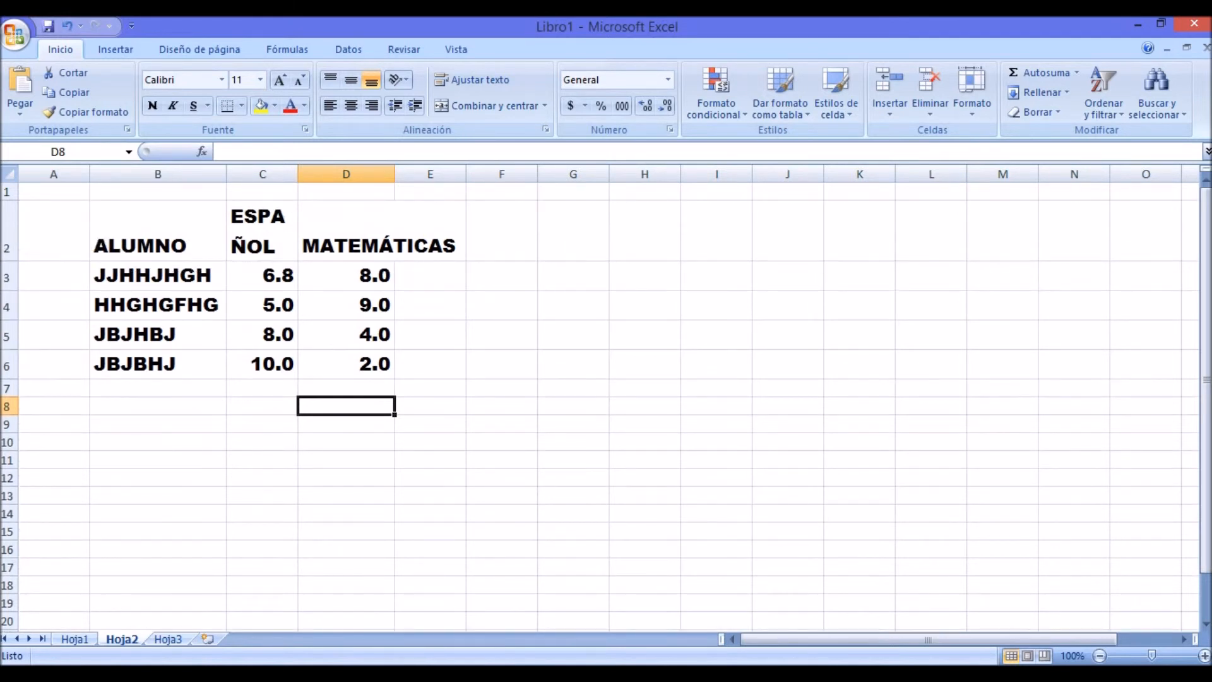
{"action": "left_click_drag", "start_coordinate": [297, 173], "coordinate": [340, 174]}
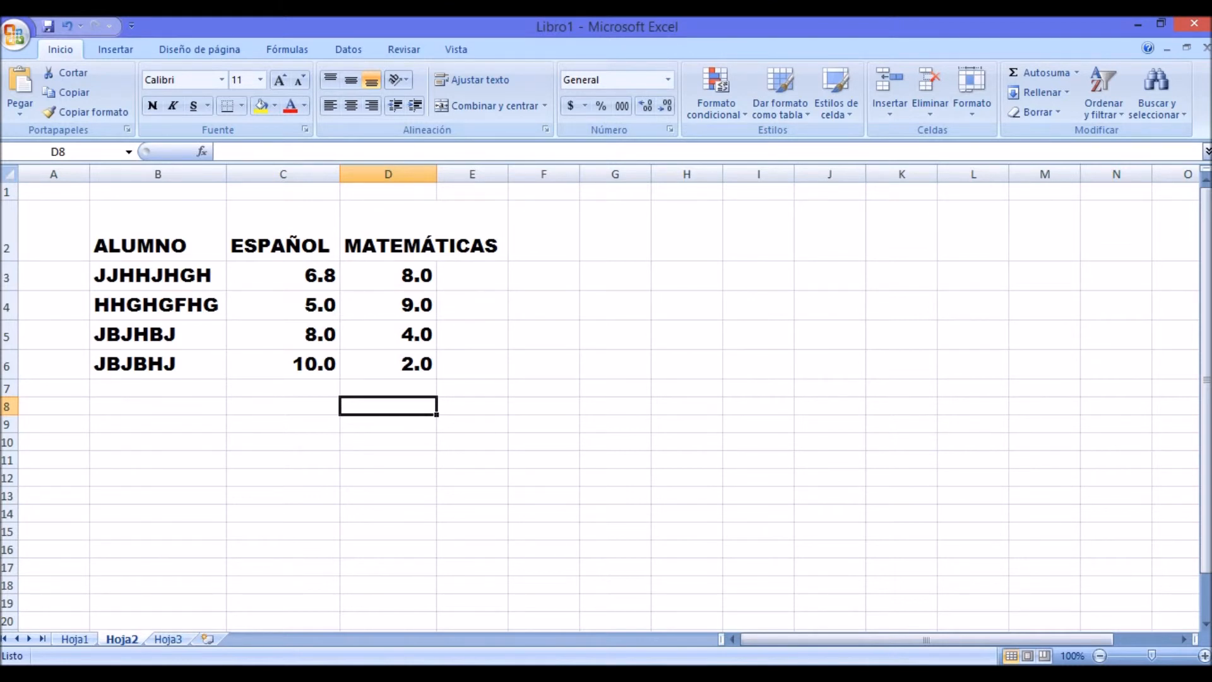
{"action": "left_click", "coordinate": [283, 231]}
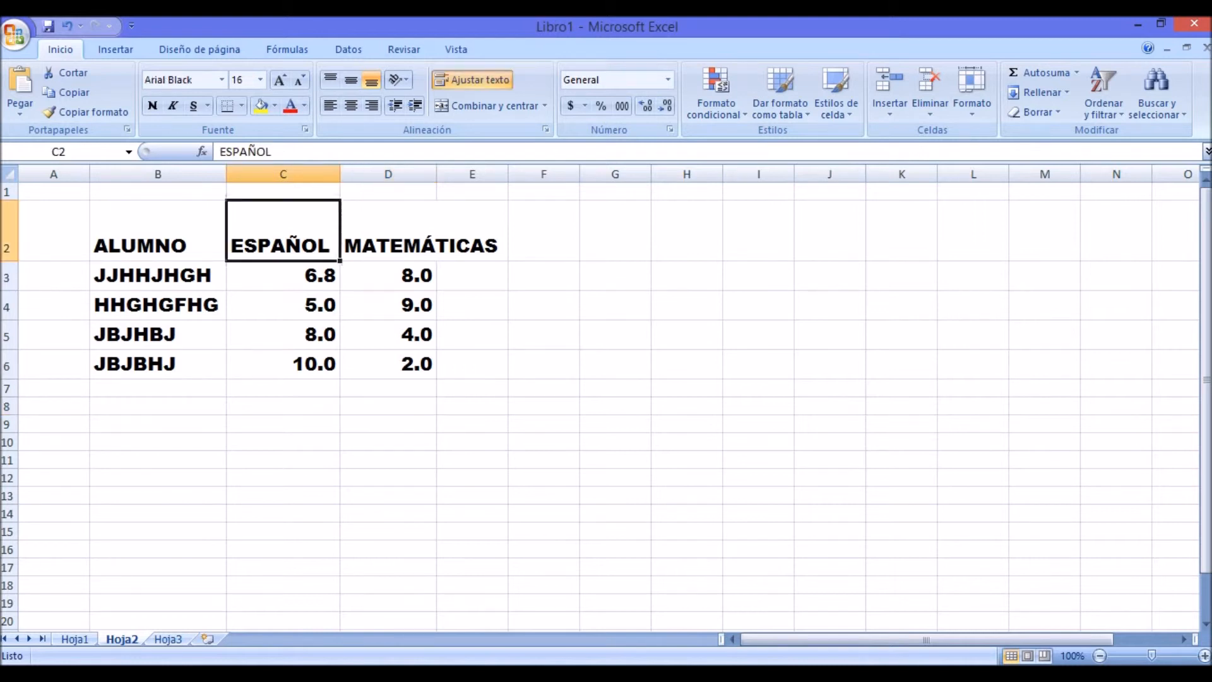
{"action": "left_click", "coordinate": [158, 231]}
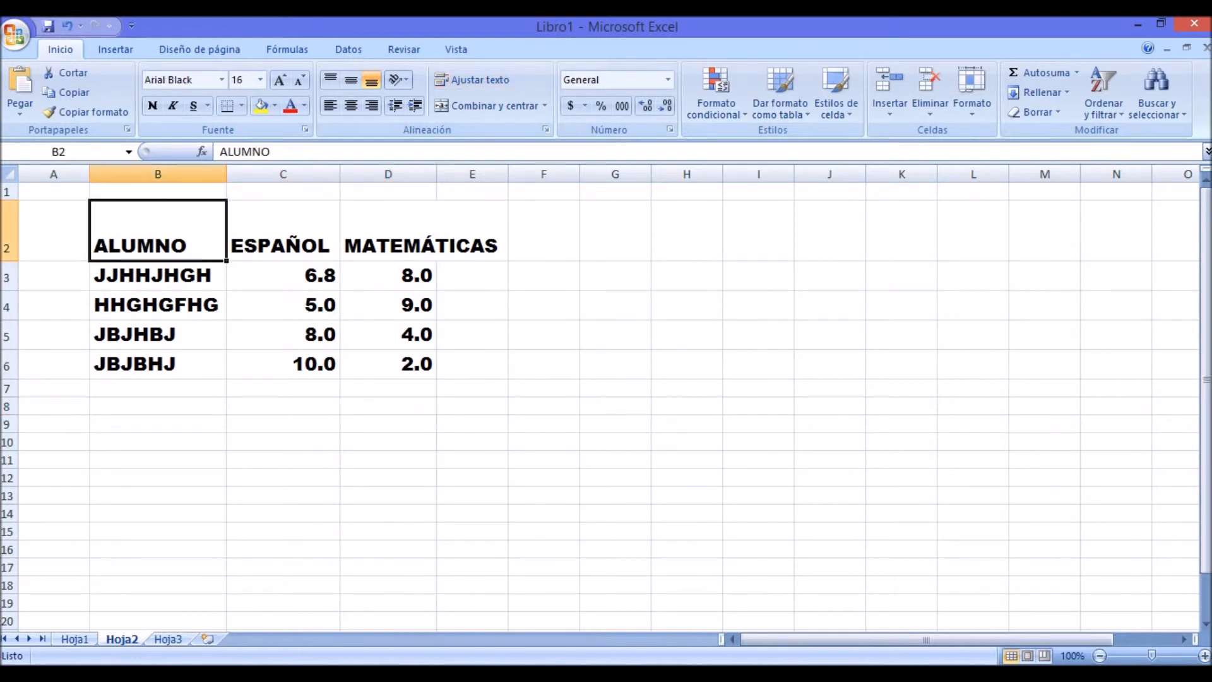
{"action": "left_click", "coordinate": [544, 406]}
Step: Try middle, top and bottom vertical alignment on headings B2 to E2, plus centred and left horizontal alignment
{"action": "left_click_drag", "start_coordinate": [158, 231], "coordinate": [472, 231]}
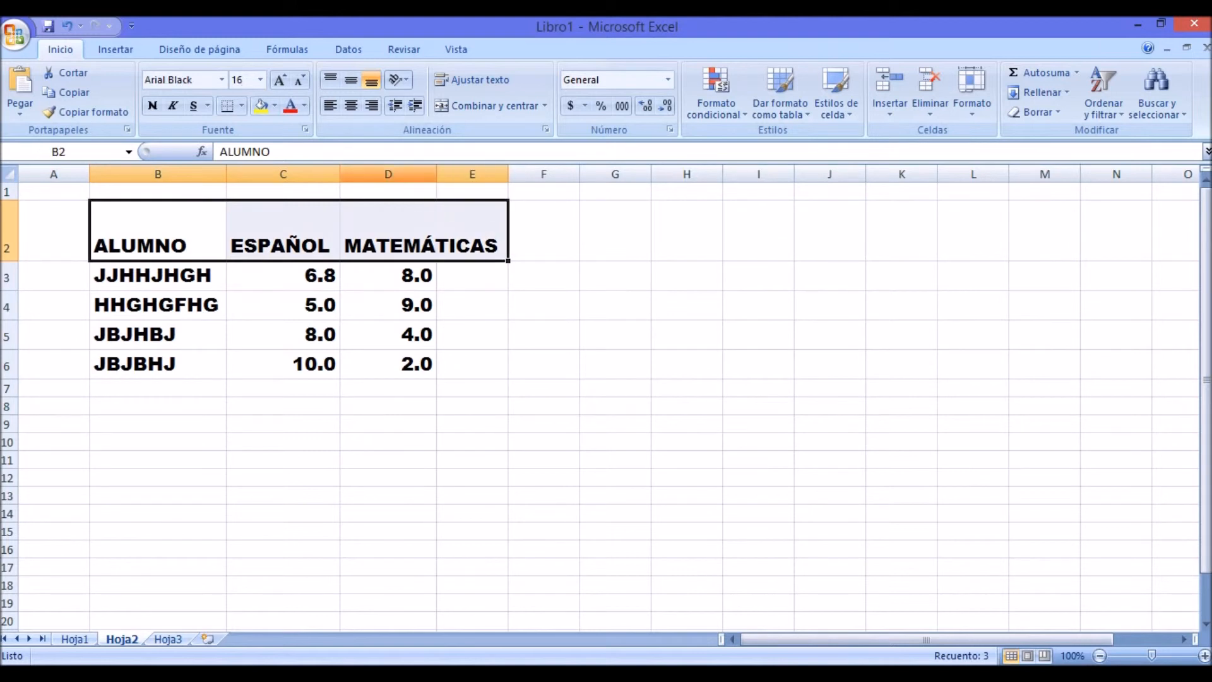
{"action": "left_click", "coordinate": [357, 82]}
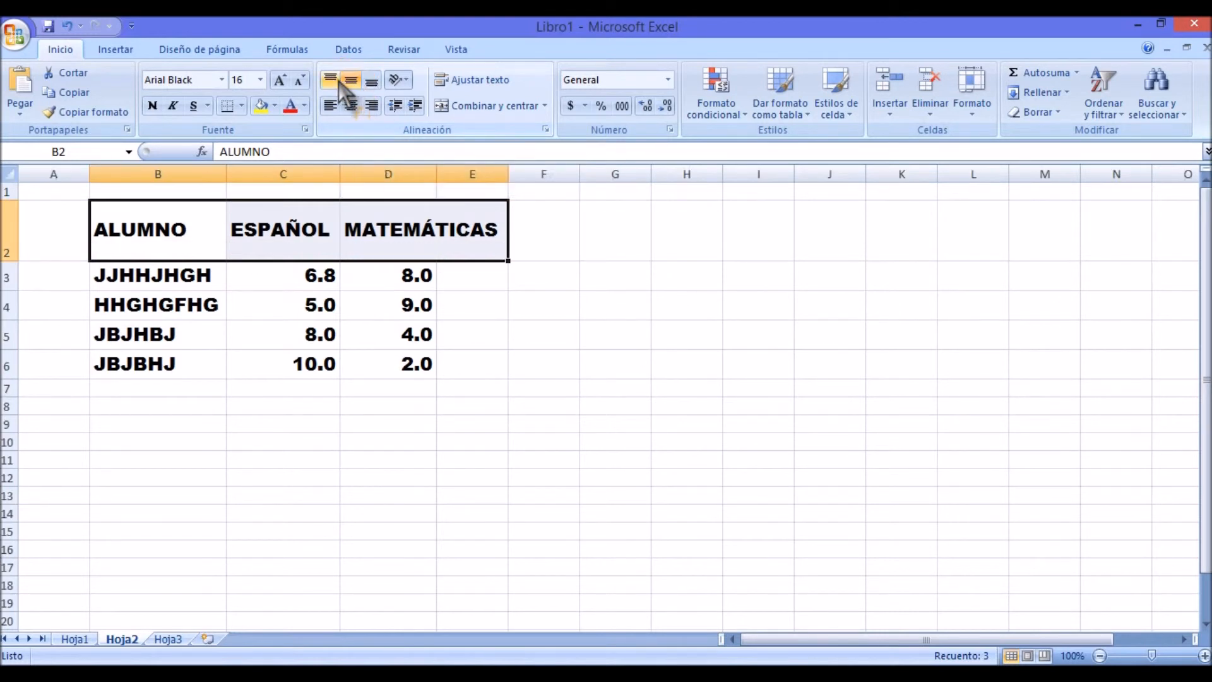
{"action": "left_click", "coordinate": [335, 79]}
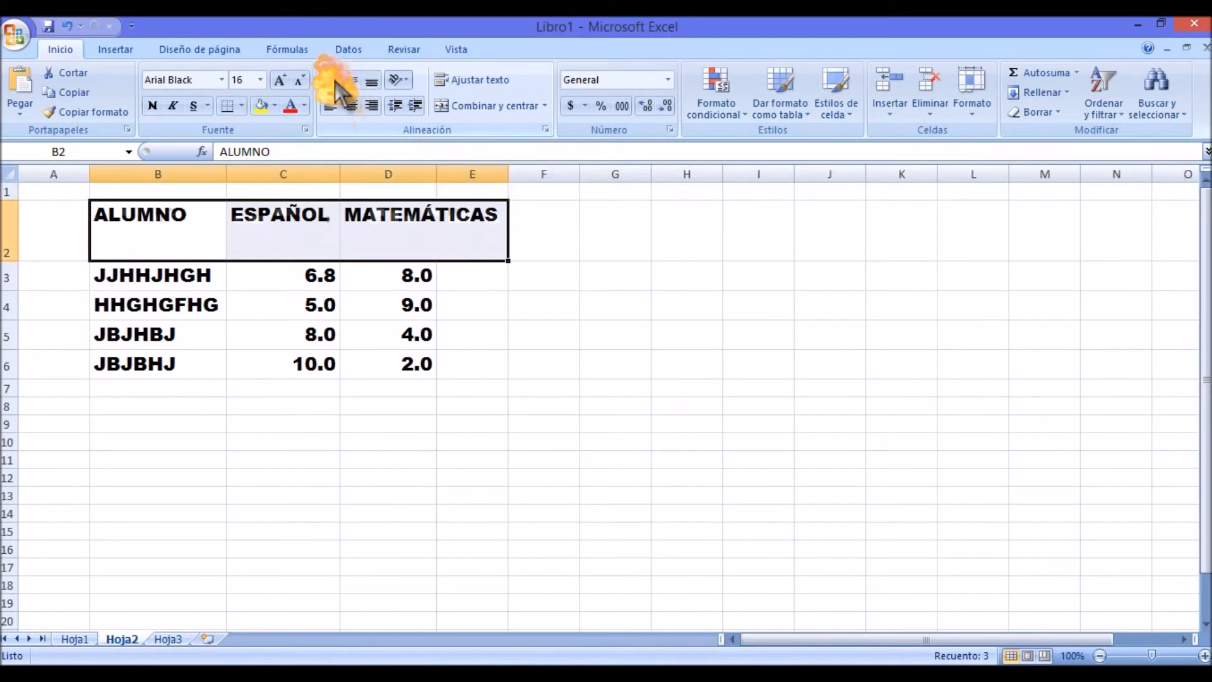
{"action": "left_click", "coordinate": [372, 82]}
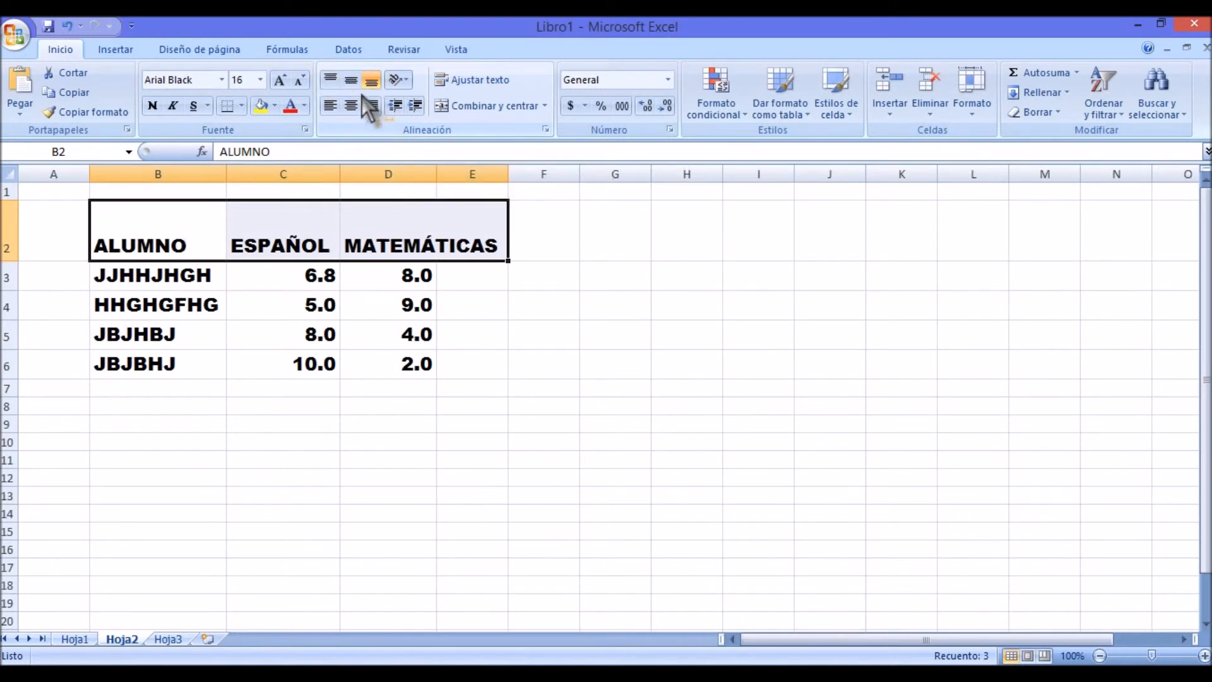
{"action": "left_click", "coordinate": [353, 106]}
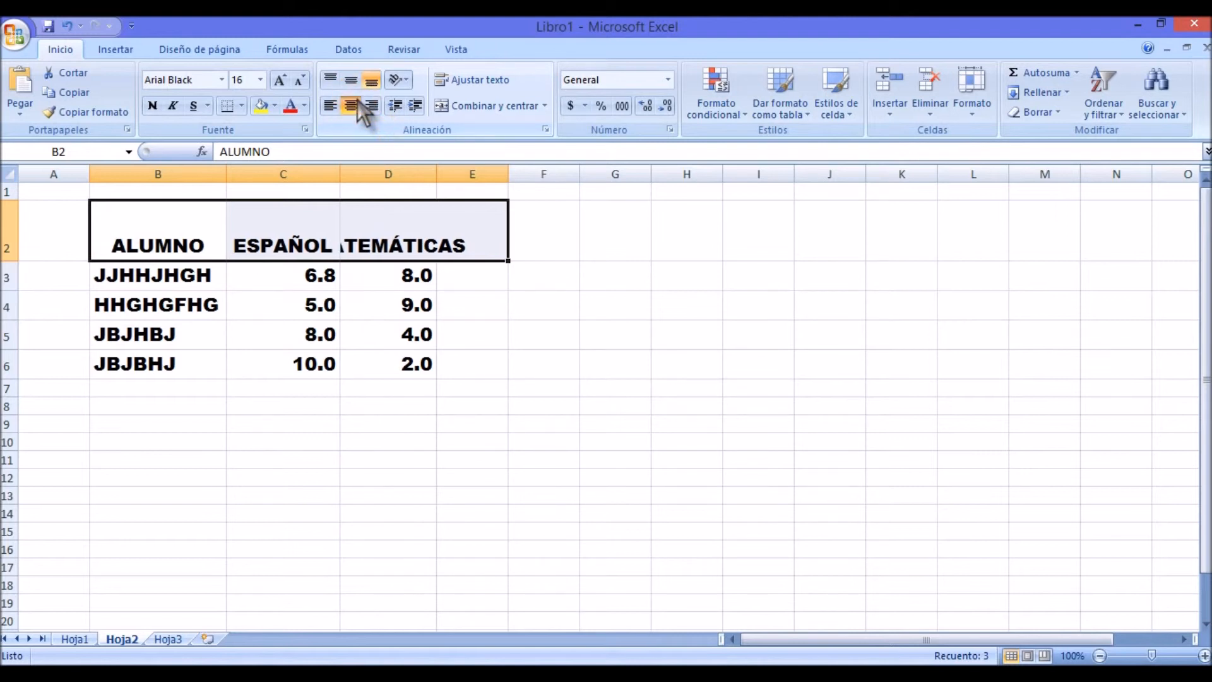
{"action": "left_click", "coordinate": [331, 106]}
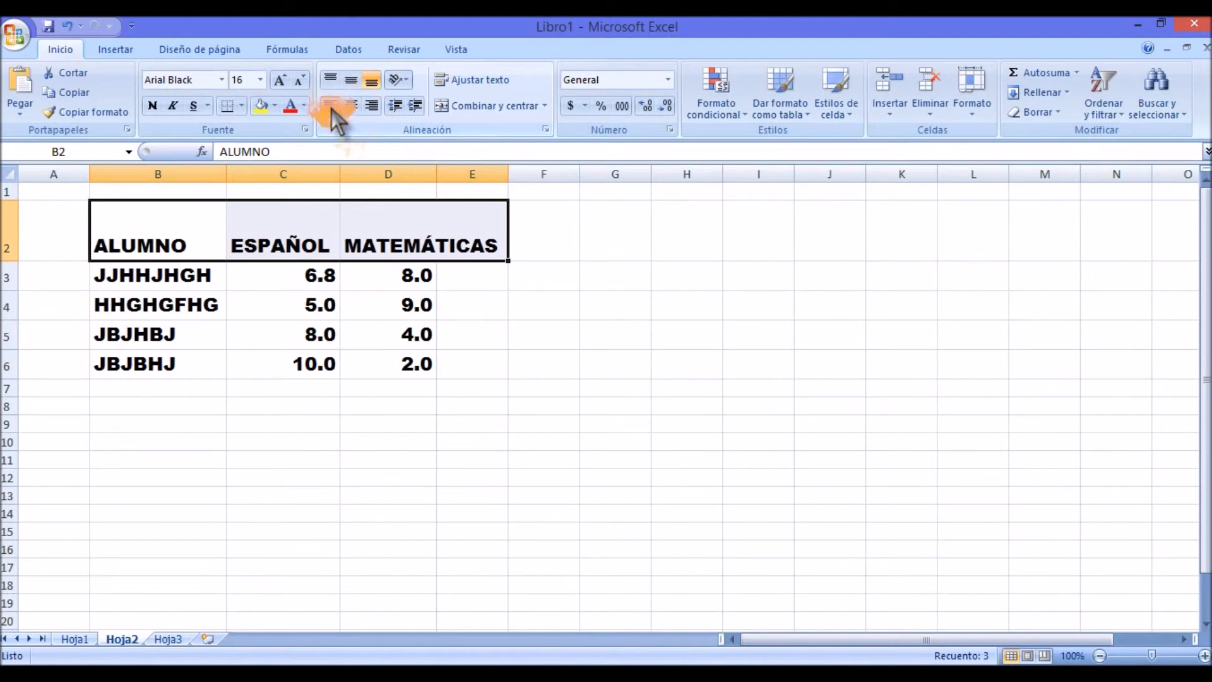
{"action": "left_click", "coordinate": [543, 442]}
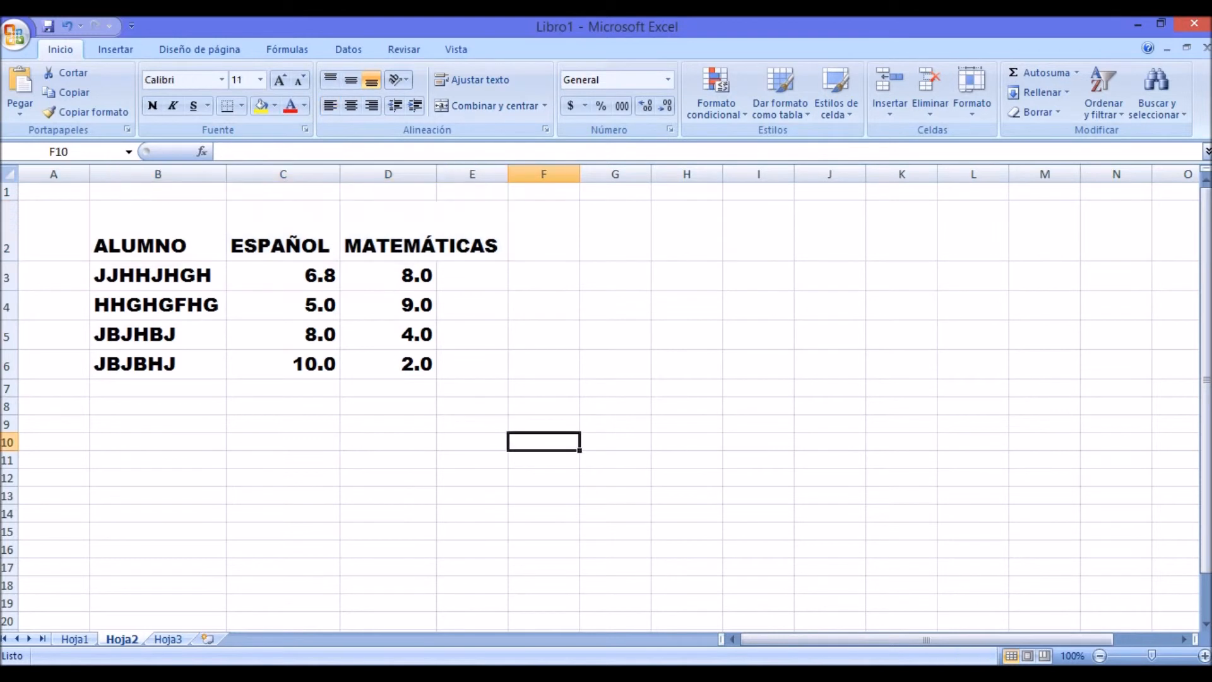
Step: Reduce the height of row 2 so it sits closer around the headings
{"action": "left_click_drag", "start_coordinate": [9, 261], "coordinate": [9, 237]}
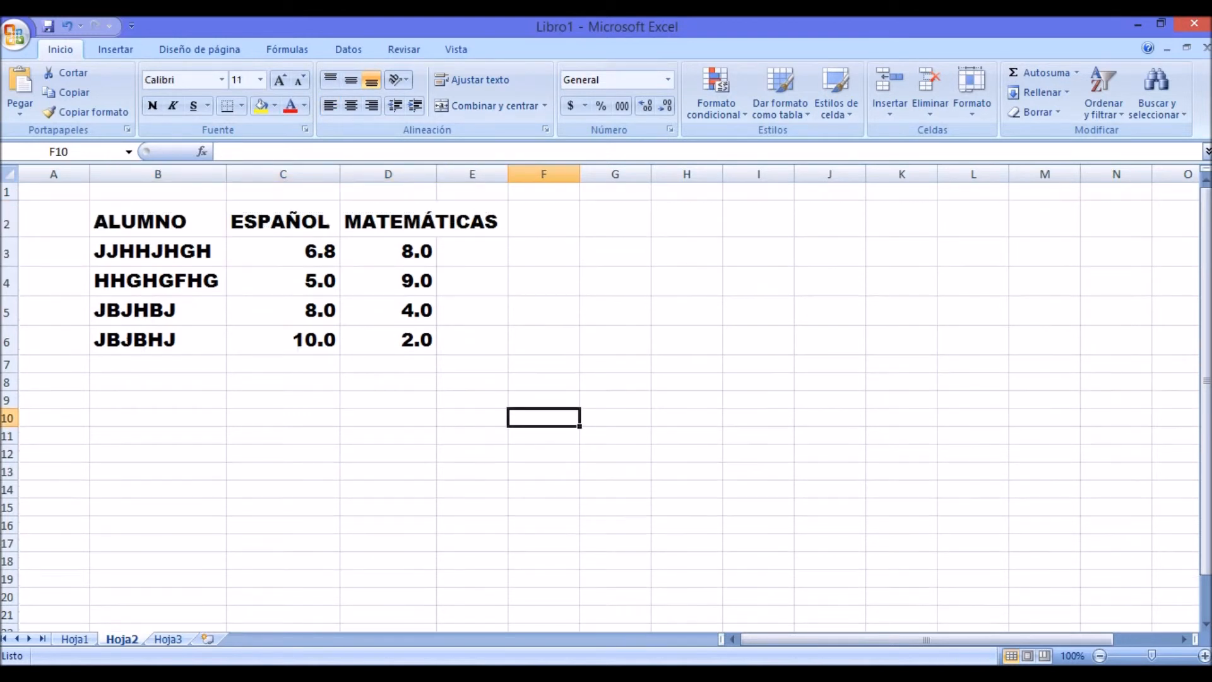
{"action": "left_click", "coordinate": [758, 364]}
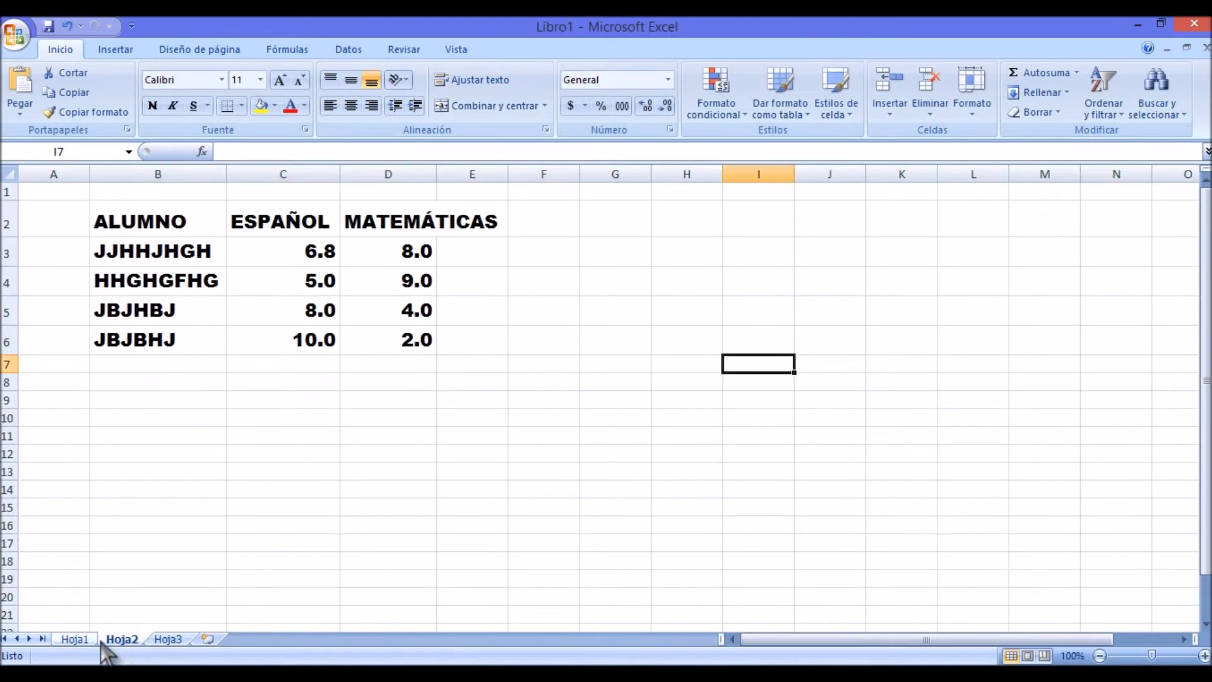
Step: Check the school information lines below the table on Hoja1 and return to cell A8 of Hoja2
{"action": "left_click", "coordinate": [75, 639]}
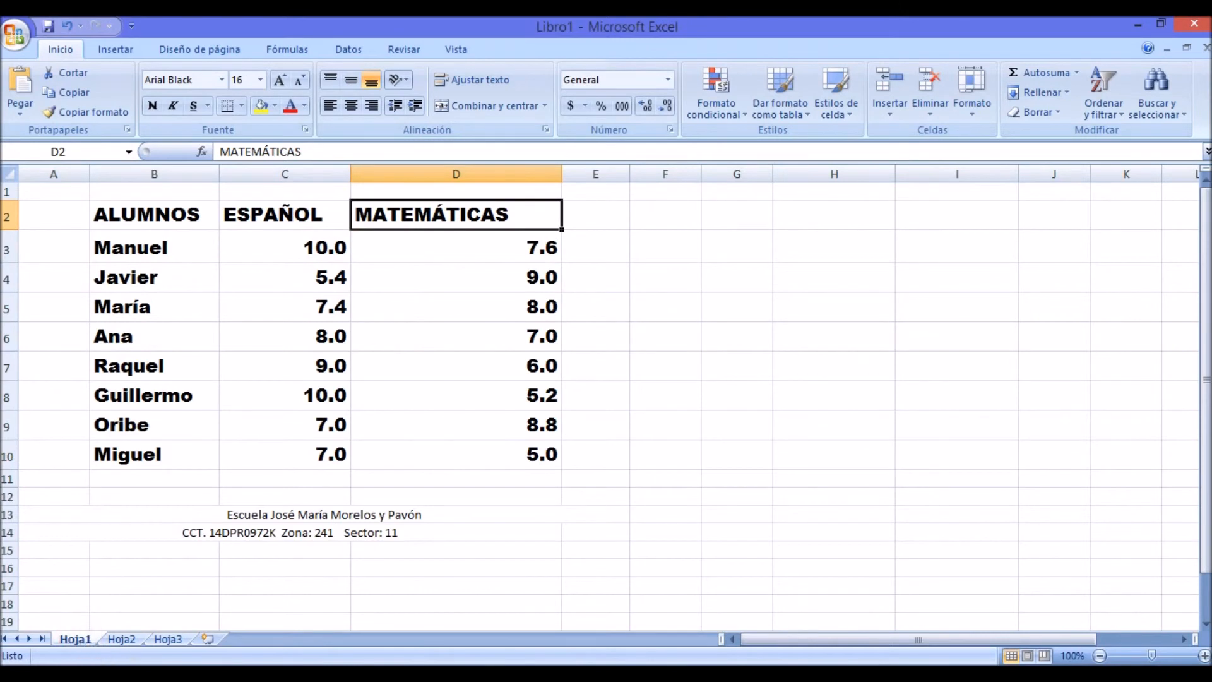
{"action": "left_click", "coordinate": [121, 639]}
{"action": "left_click", "coordinate": [53, 400]}
{"action": "left_click", "coordinate": [54, 382]}
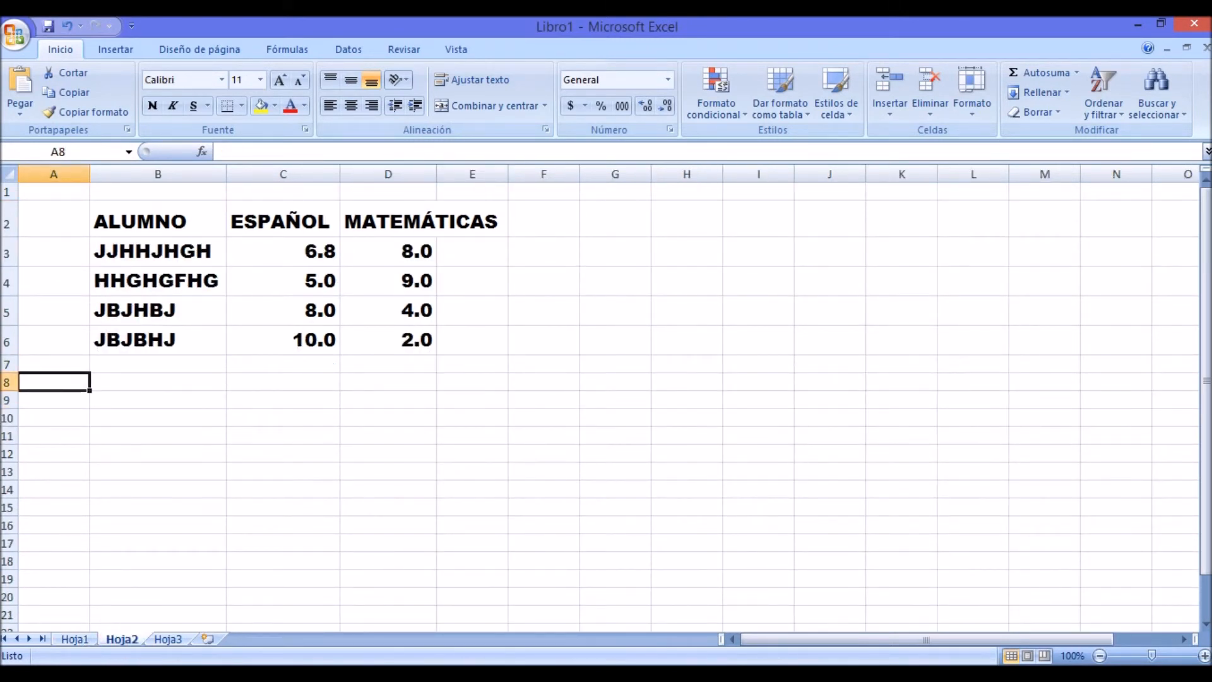
{"action": "left_click", "coordinate": [75, 639]}
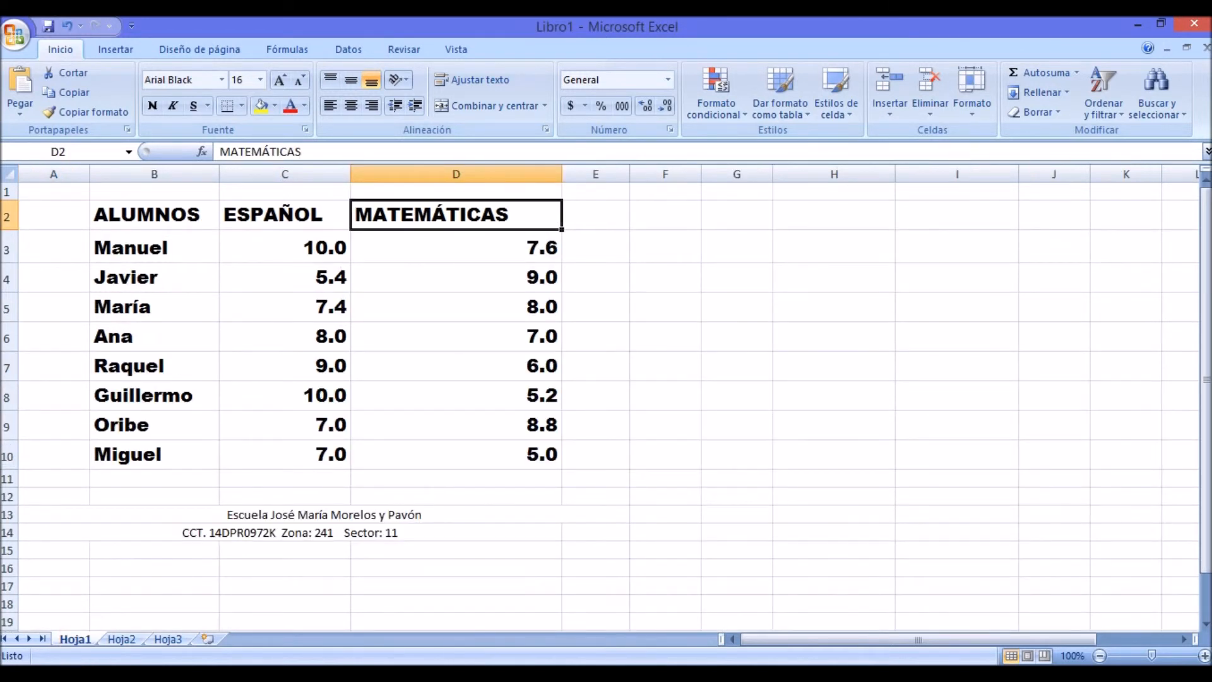
{"action": "left_click", "coordinate": [121, 638]}
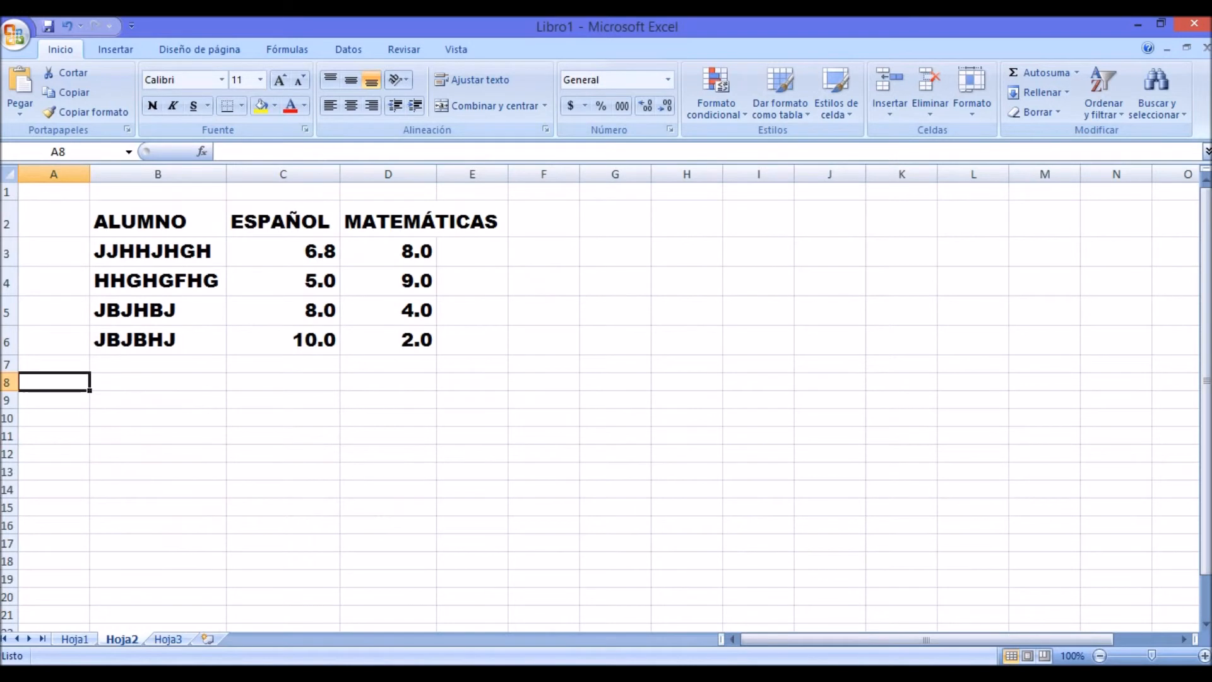
Step: Enter long filler text beginning "ffrregrt" in A8 and "retretretrrtryrtytrytuytutyu" in A9
{"action": "type", "text": "e"}
{"action": "key", "text": "BackSpace"}
{"action": "type", "text": "ffrregrtrt"}
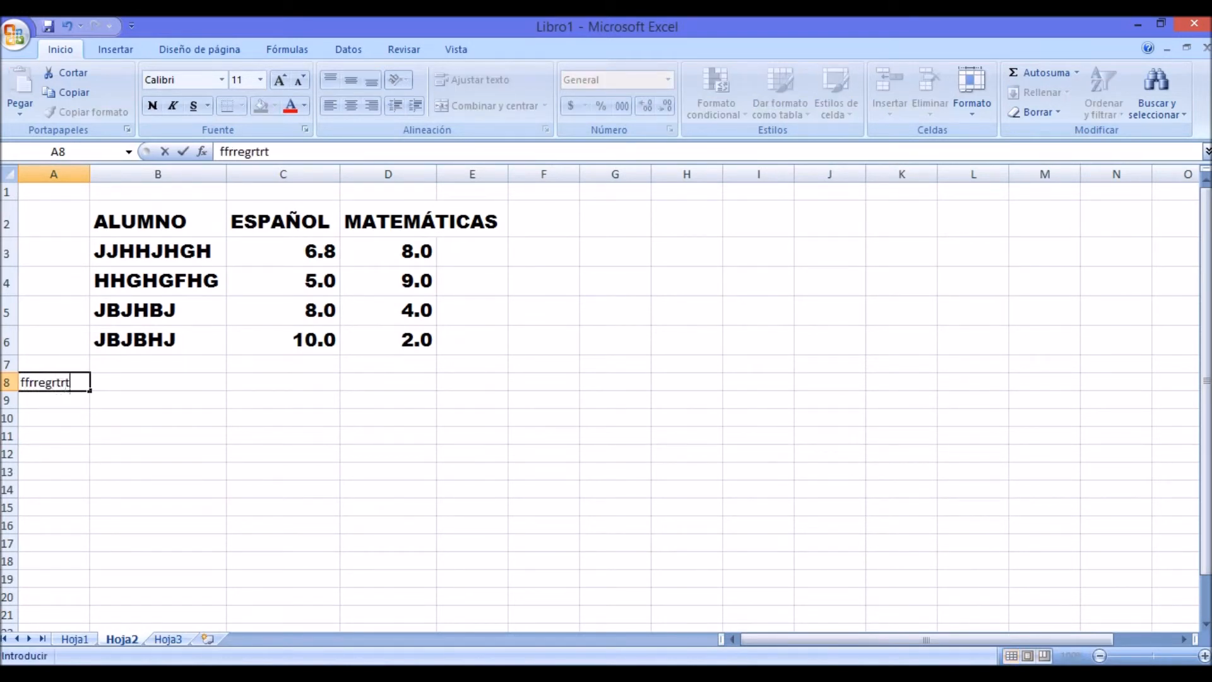
{"action": "type", "text": "rtttttry"}
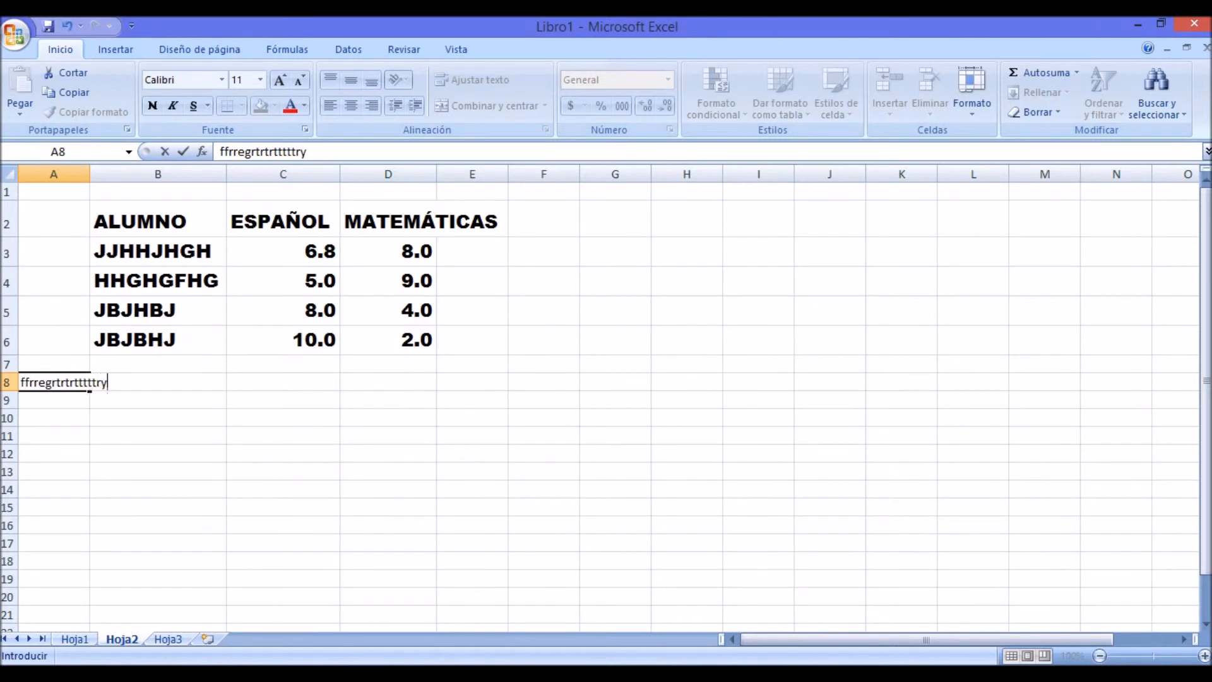
{"action": "type", "text": "trytrytrytrytrytytyt"}
{"action": "key", "text": "Return"}
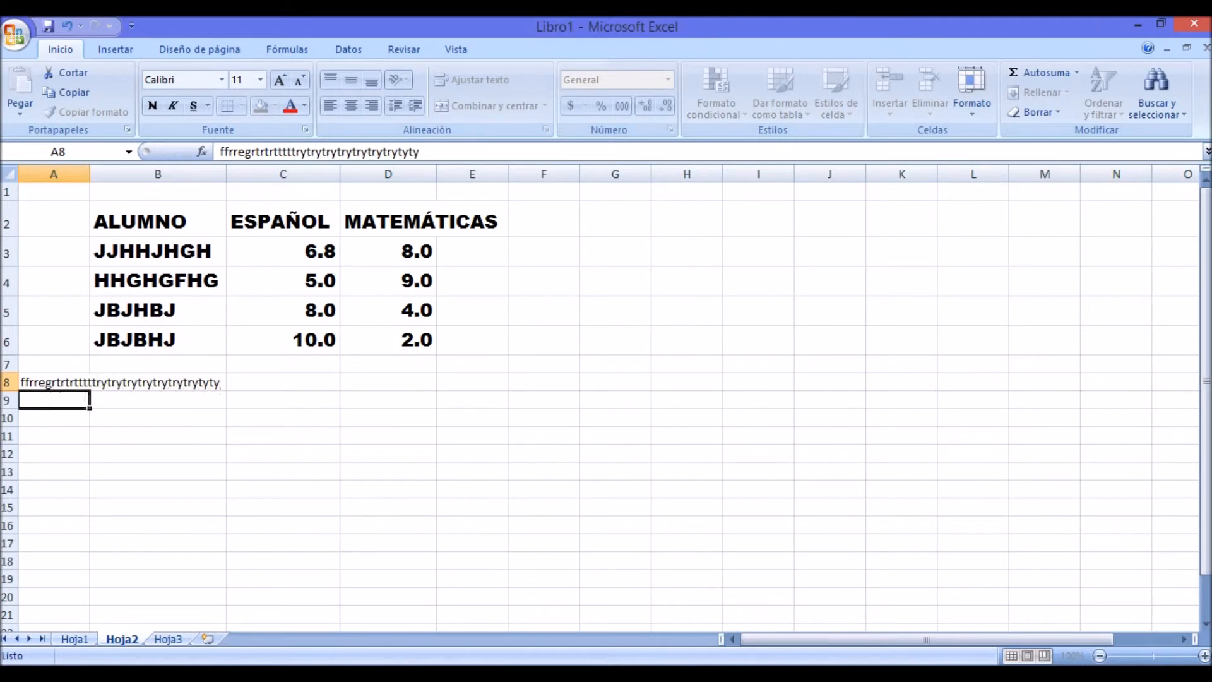
{"action": "type", "text": "retretretrrtryrtytrytuytutyu"}
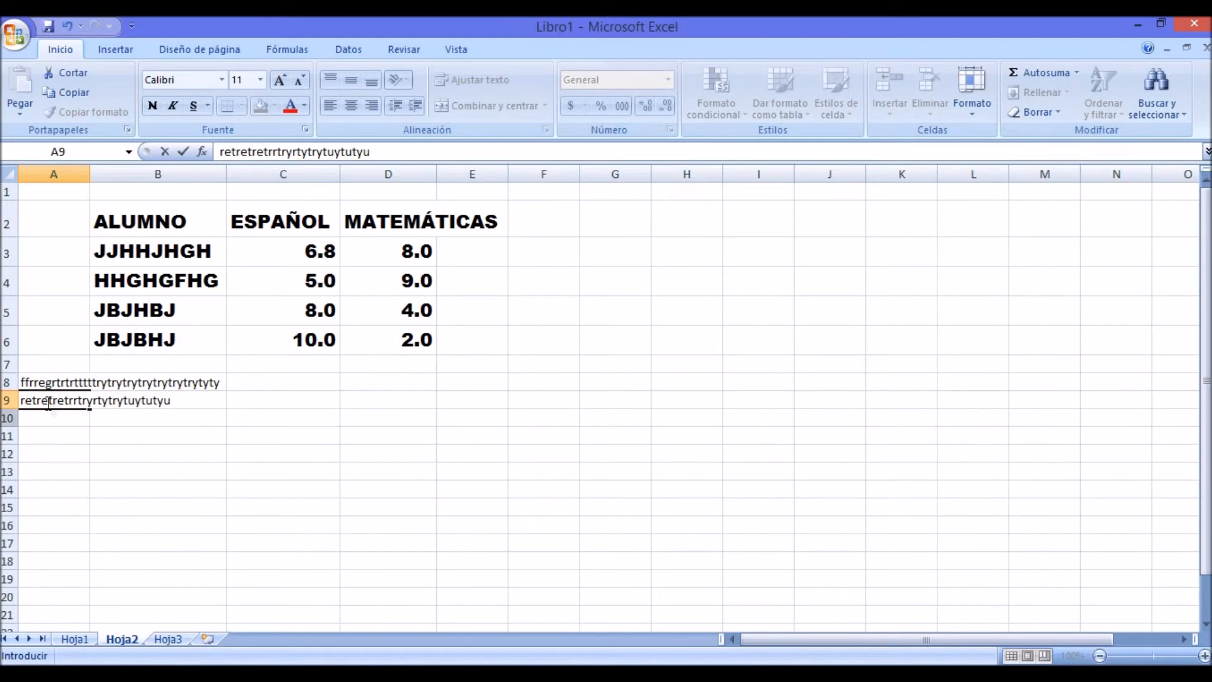
{"action": "left_click", "coordinate": [283, 543]}
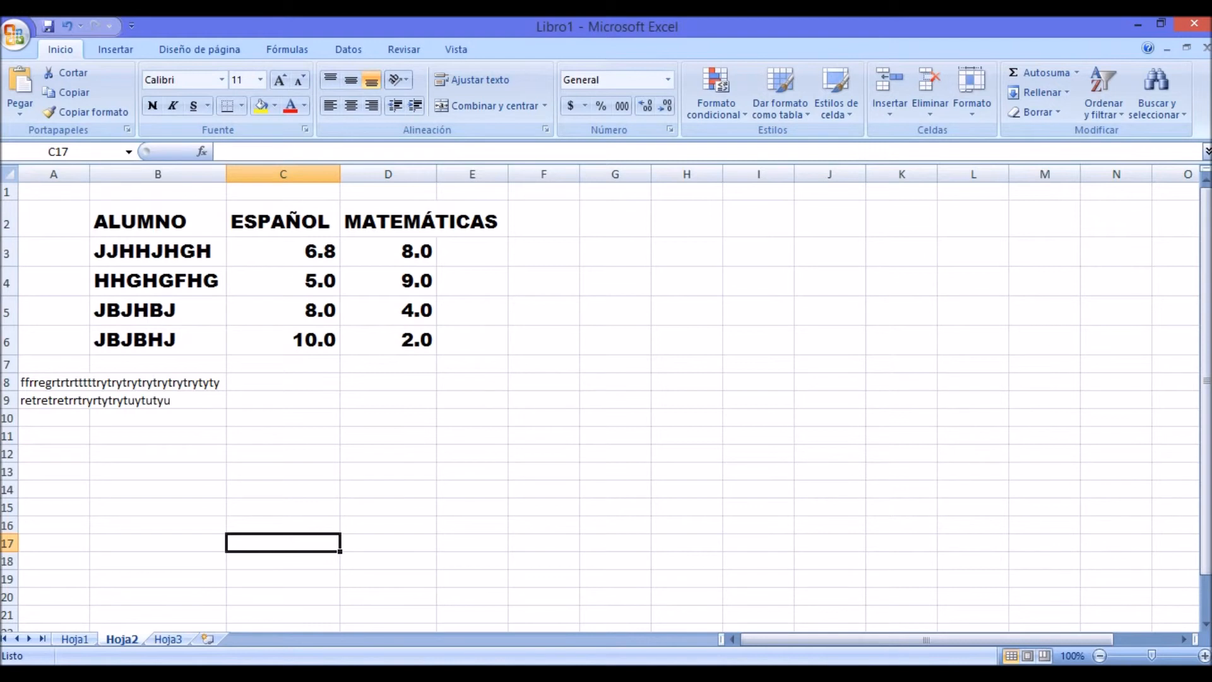
Step: Examine how the long text in A8 spills over the neighbouring cells by checking the cells along row 8 up to E8
{"action": "left_click", "coordinate": [89, 382]}
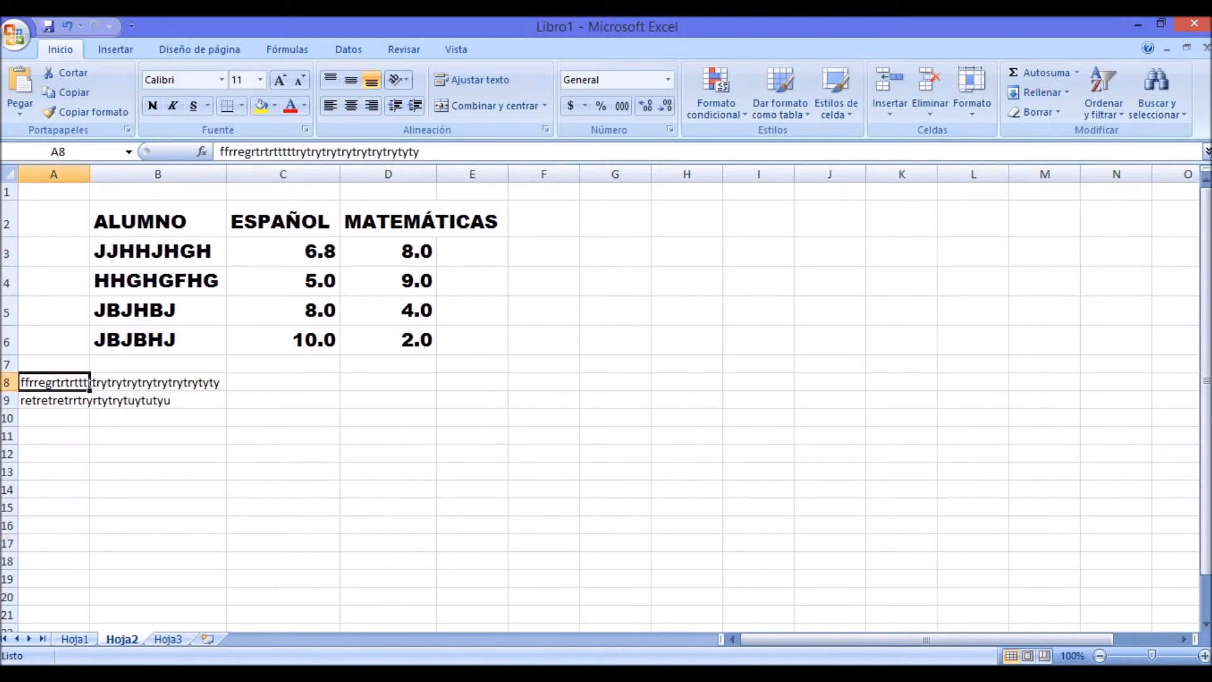
{"action": "left_click", "coordinate": [158, 471]}
{"action": "left_click", "coordinate": [54, 383]}
{"action": "left_click", "coordinate": [90, 382]}
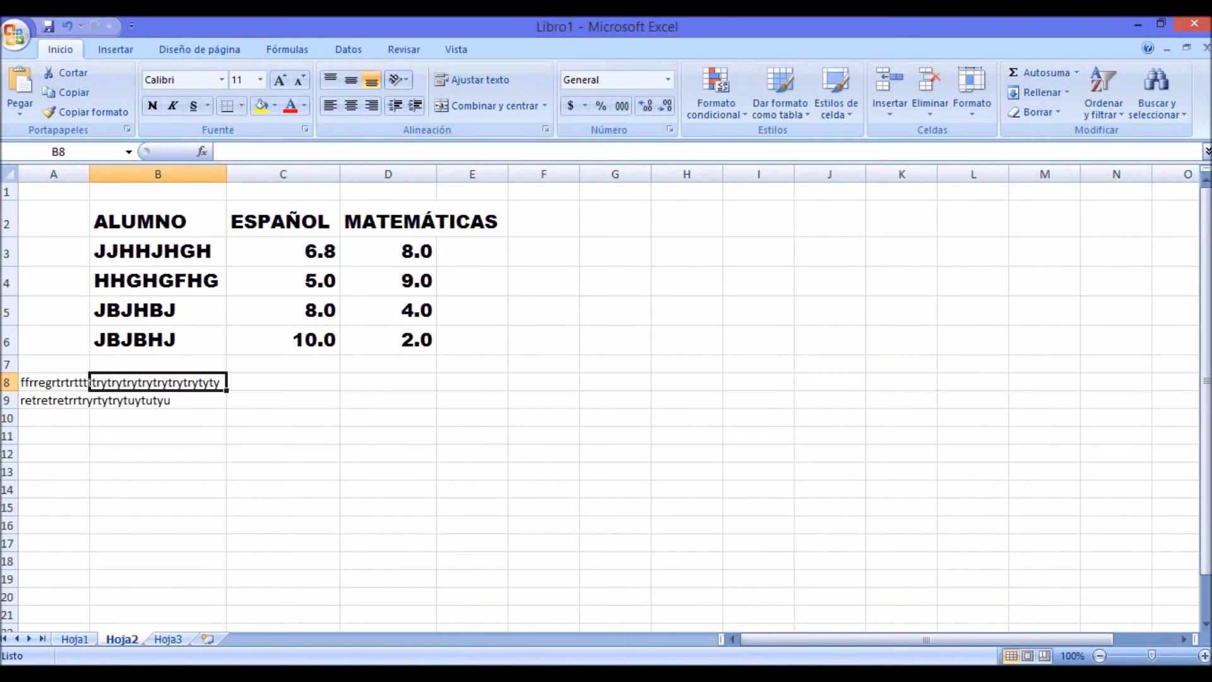
{"action": "key", "text": "Right"}
{"action": "key", "text": "Right"}
{"action": "key", "text": "Right"}
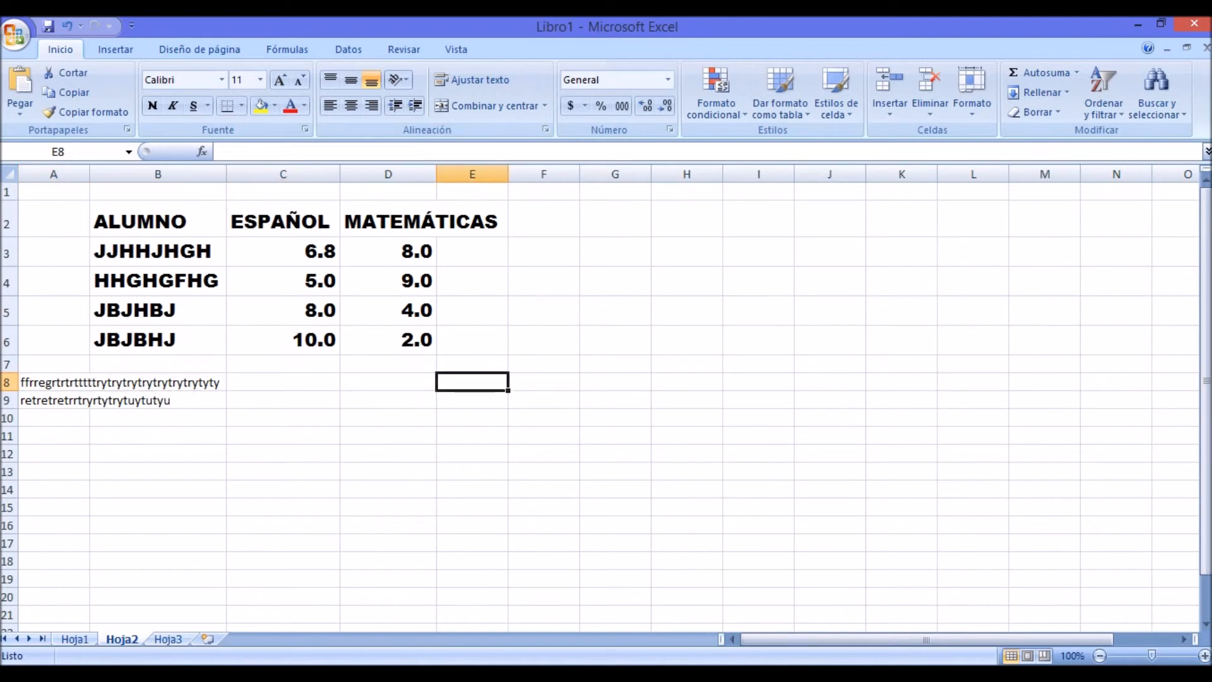
Step: Examine which cells the long text lines could span by selecting trial ranges such as A8:E8 and A8:E9
{"action": "left_click_drag", "start_coordinate": [53, 383], "coordinate": [472, 383]}
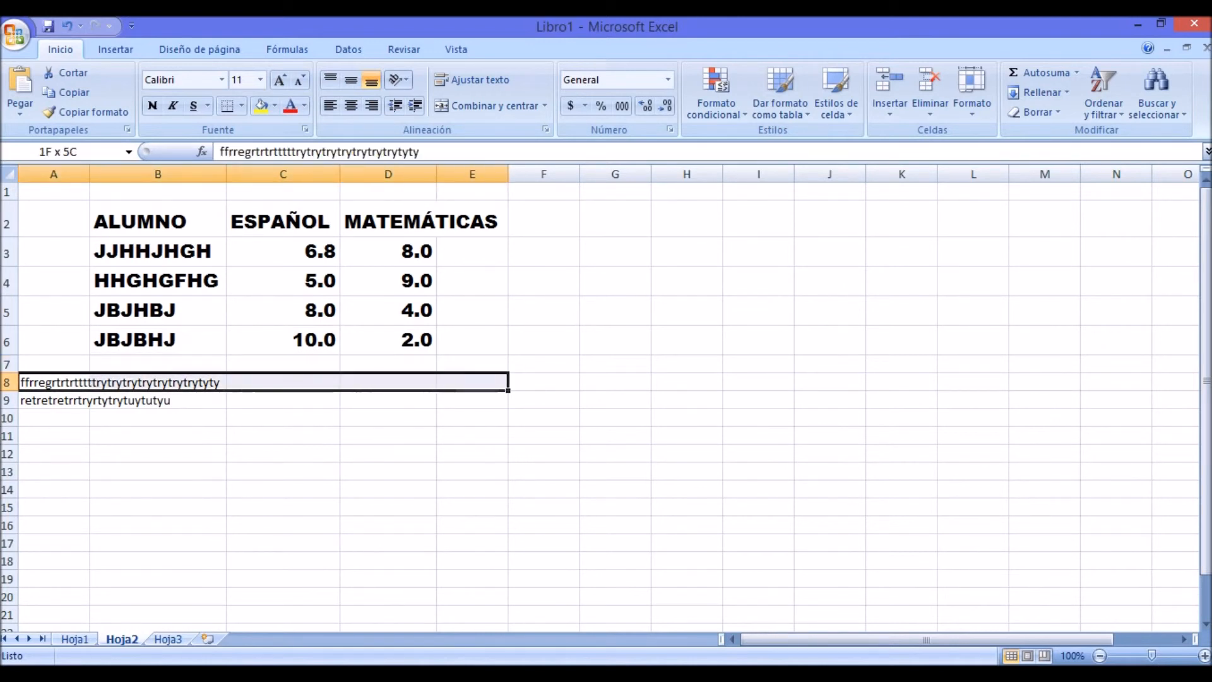
{"action": "left_click", "coordinate": [543, 472]}
{"action": "left_click_drag", "start_coordinate": [53, 382], "coordinate": [473, 400]}
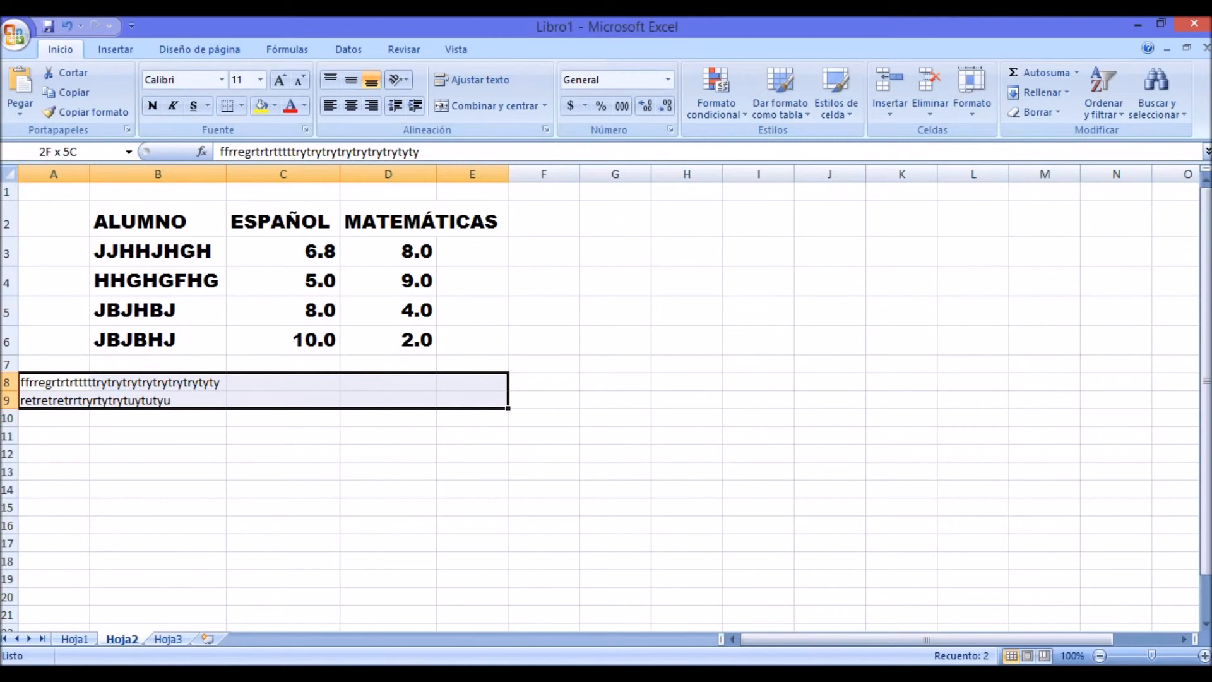
{"action": "left_click_drag", "start_coordinate": [473, 400], "coordinate": [472, 382]}
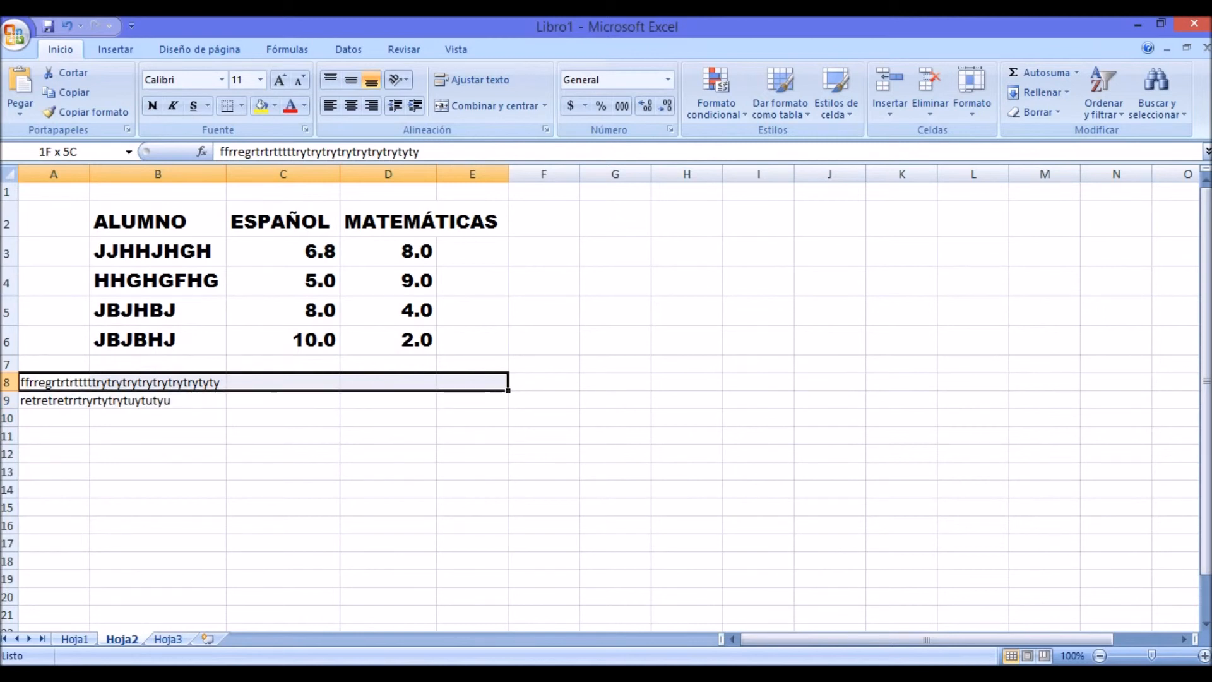
{"action": "left_click_drag", "start_coordinate": [472, 383], "coordinate": [472, 383]}
{"action": "left_click", "coordinate": [282, 507]}
{"action": "left_click_drag", "start_coordinate": [54, 382], "coordinate": [388, 383]}
{"action": "left_click", "coordinate": [388, 508]}
{"action": "left_click_drag", "start_coordinate": [54, 382], "coordinate": [975, 383]}
{"action": "left_click", "coordinate": [902, 507]}
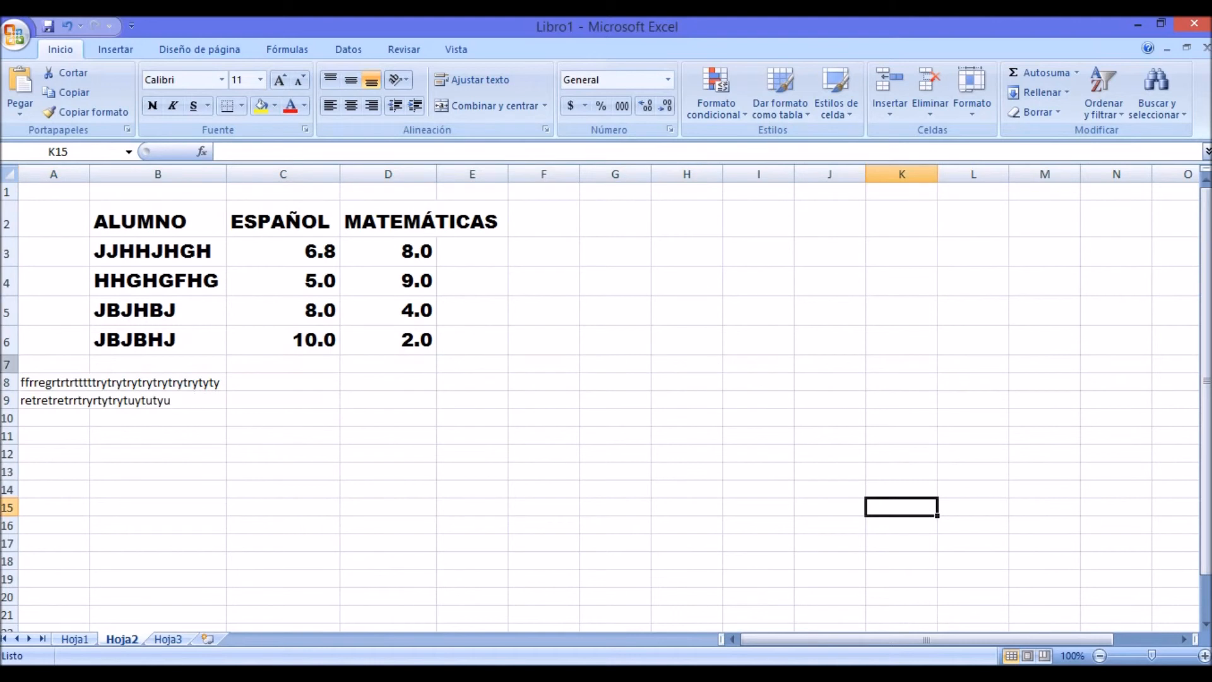
Step: Merge cells A8 to E8 into one cell and centre the first filler text line in it
{"action": "left_click_drag", "start_coordinate": [53, 383], "coordinate": [472, 382]}
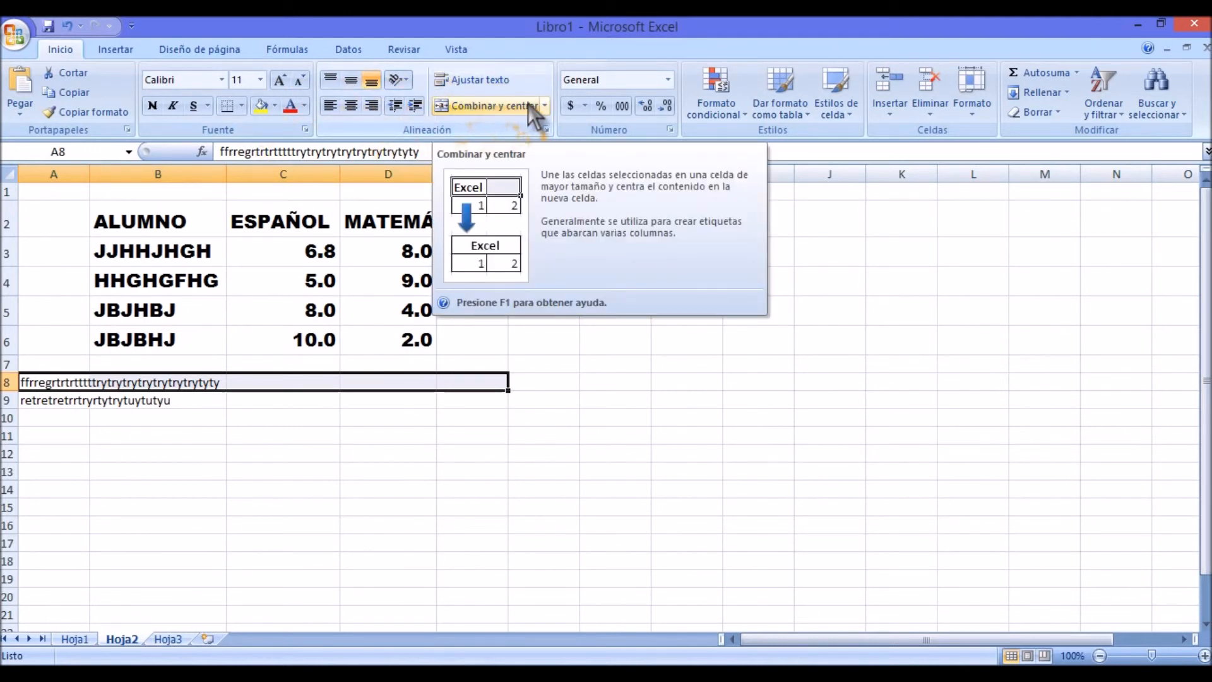
{"action": "left_click", "coordinate": [544, 106]}
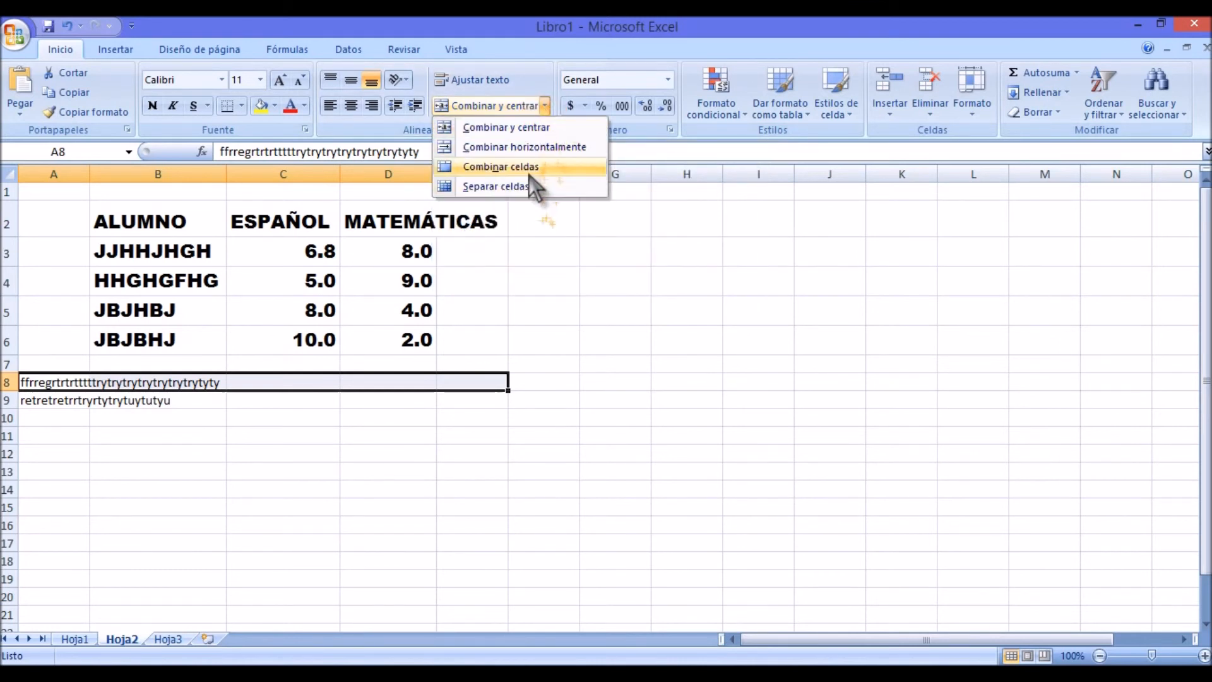
{"action": "left_click", "coordinate": [544, 129]}
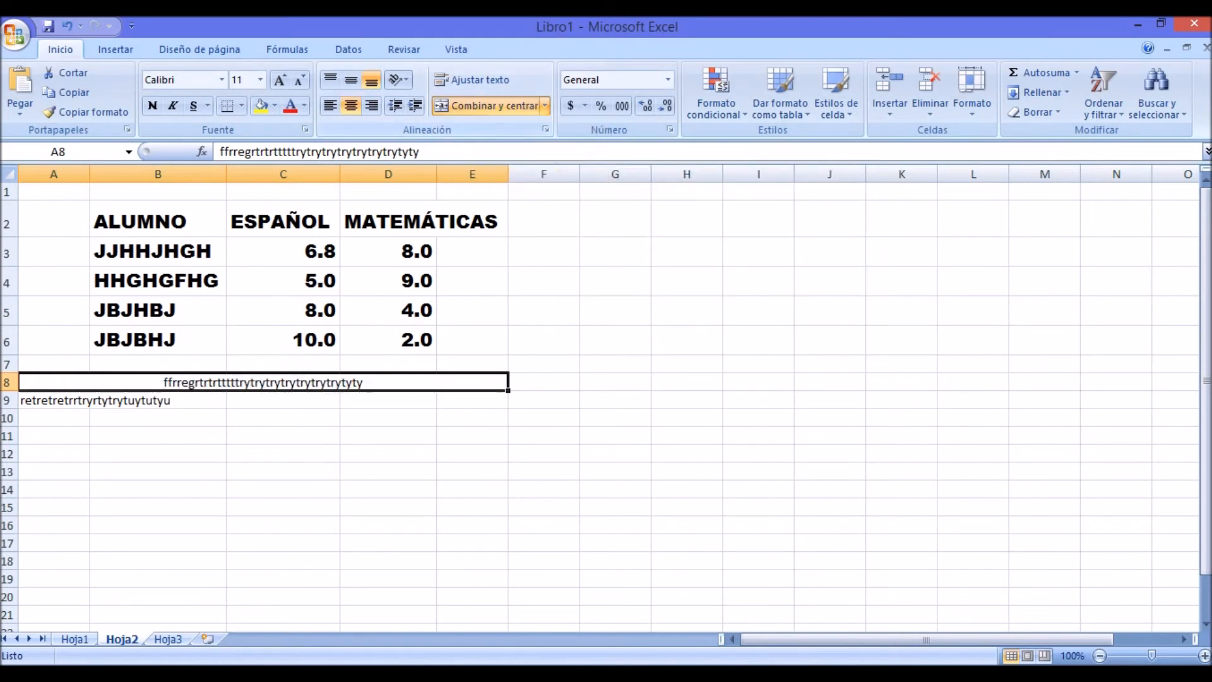
{"action": "left_click", "coordinate": [473, 507]}
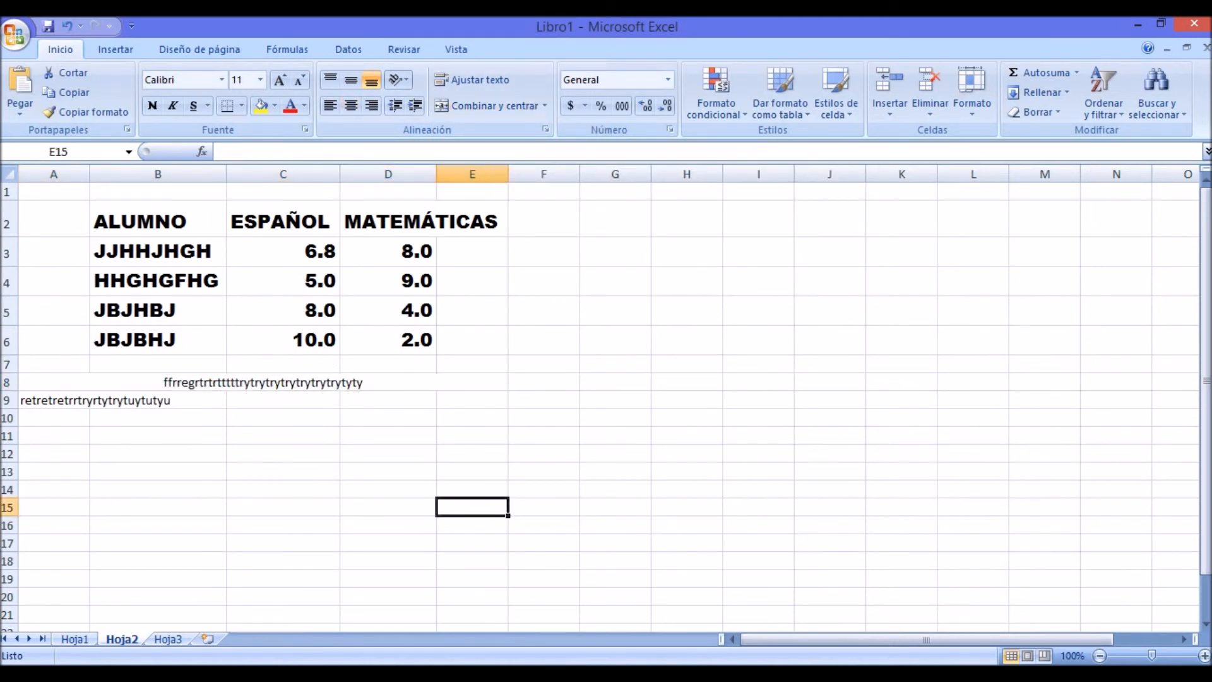
{"action": "left_click", "coordinate": [263, 382]}
{"action": "left_click", "coordinate": [687, 436]}
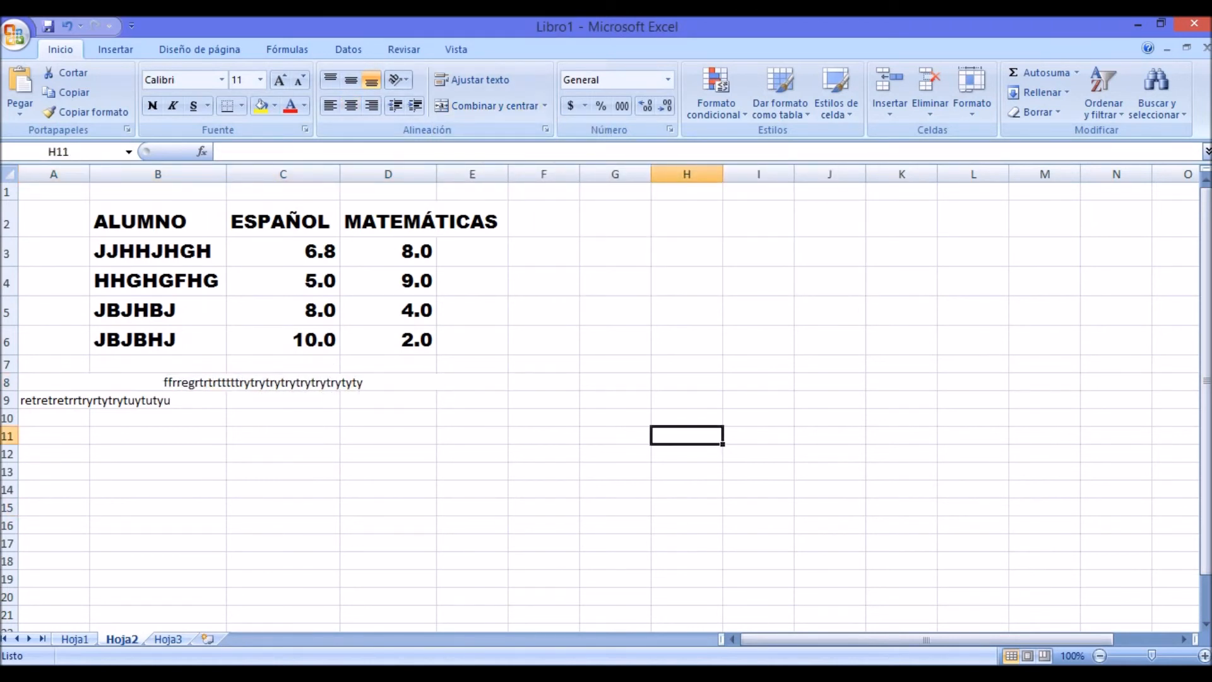
Step: Merge and centre cells A9 to E9 so the second filler text line spans the same columns
{"action": "left_click_drag", "start_coordinate": [54, 400], "coordinate": [472, 400]}
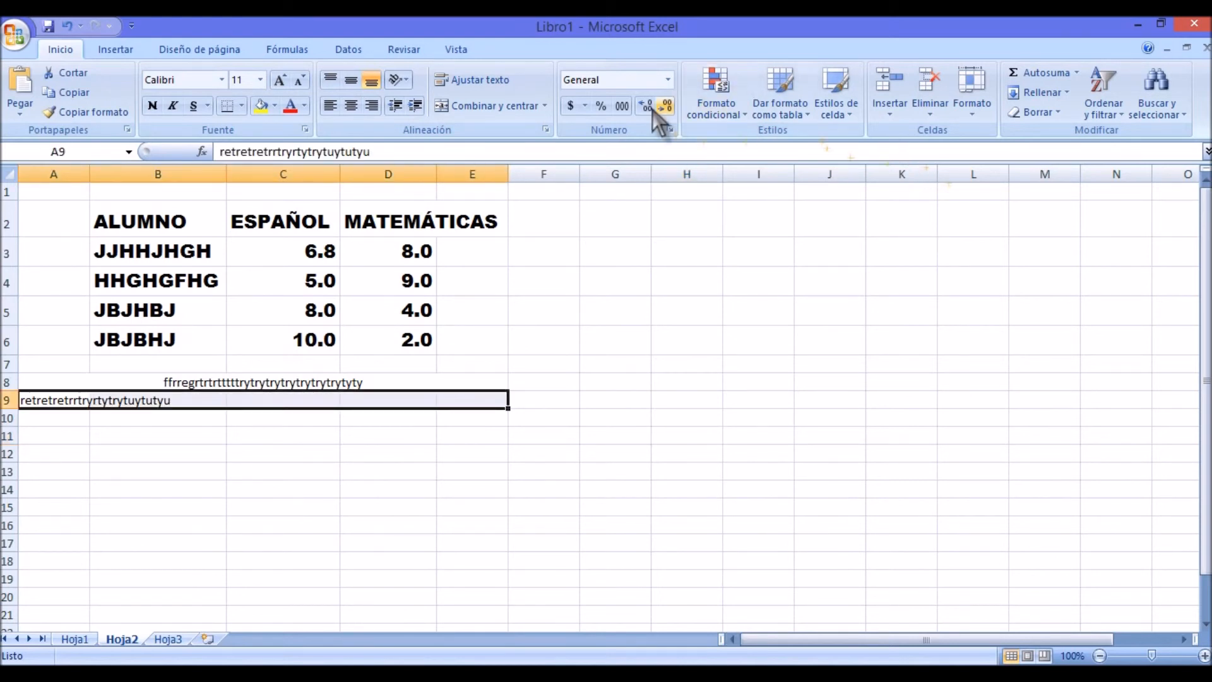
{"action": "left_click", "coordinate": [485, 106]}
{"action": "left_click_drag", "start_coordinate": [758, 400], "coordinate": [687, 400]}
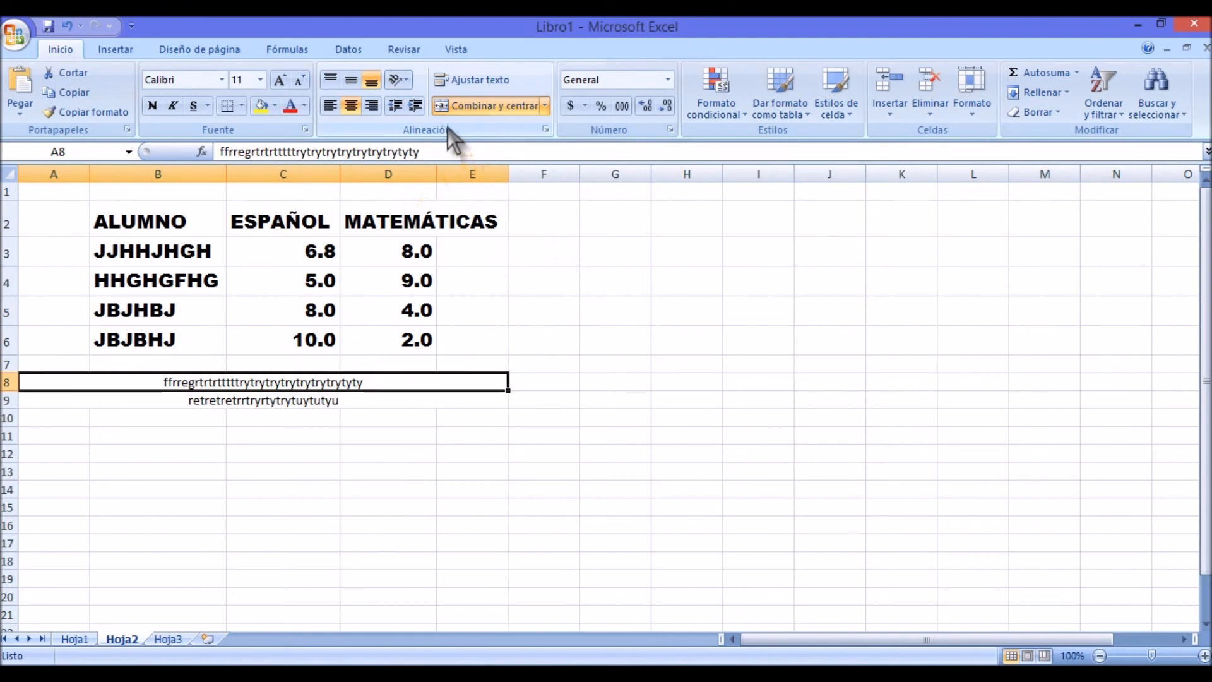
Step: Try the Ángulo ascendente orientation on merged cell A8 and view its cell alignment settings without changing them
{"action": "left_click", "coordinate": [402, 81]}
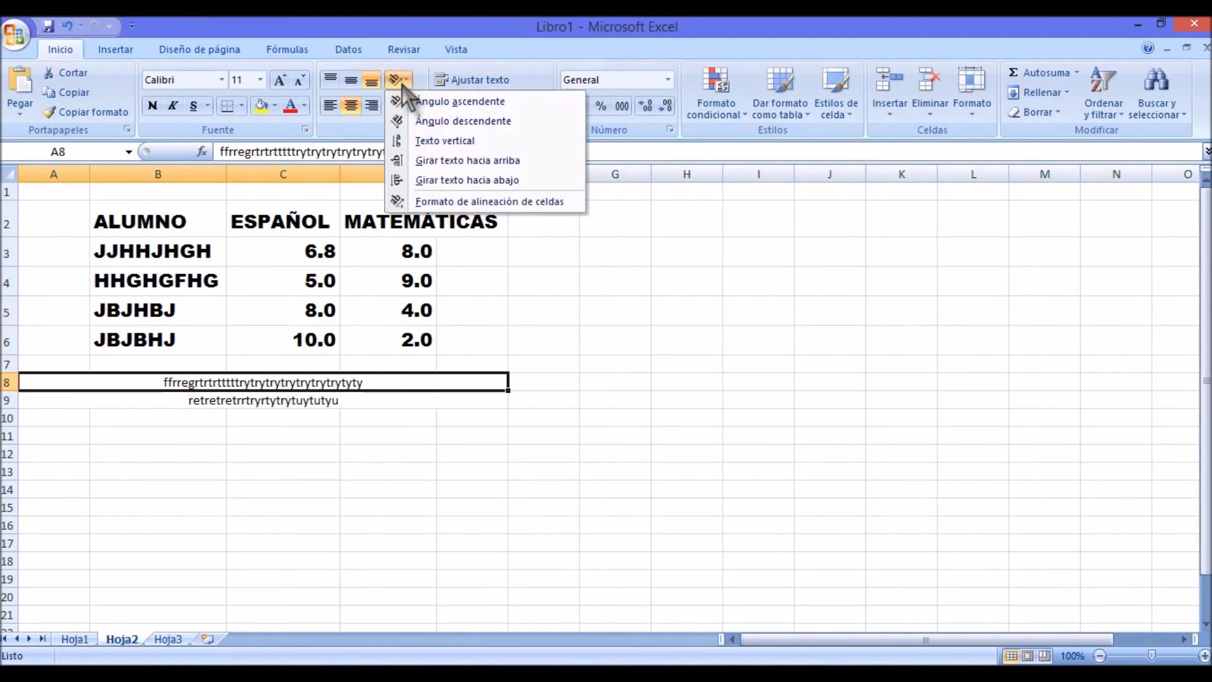
{"action": "left_click", "coordinate": [412, 102]}
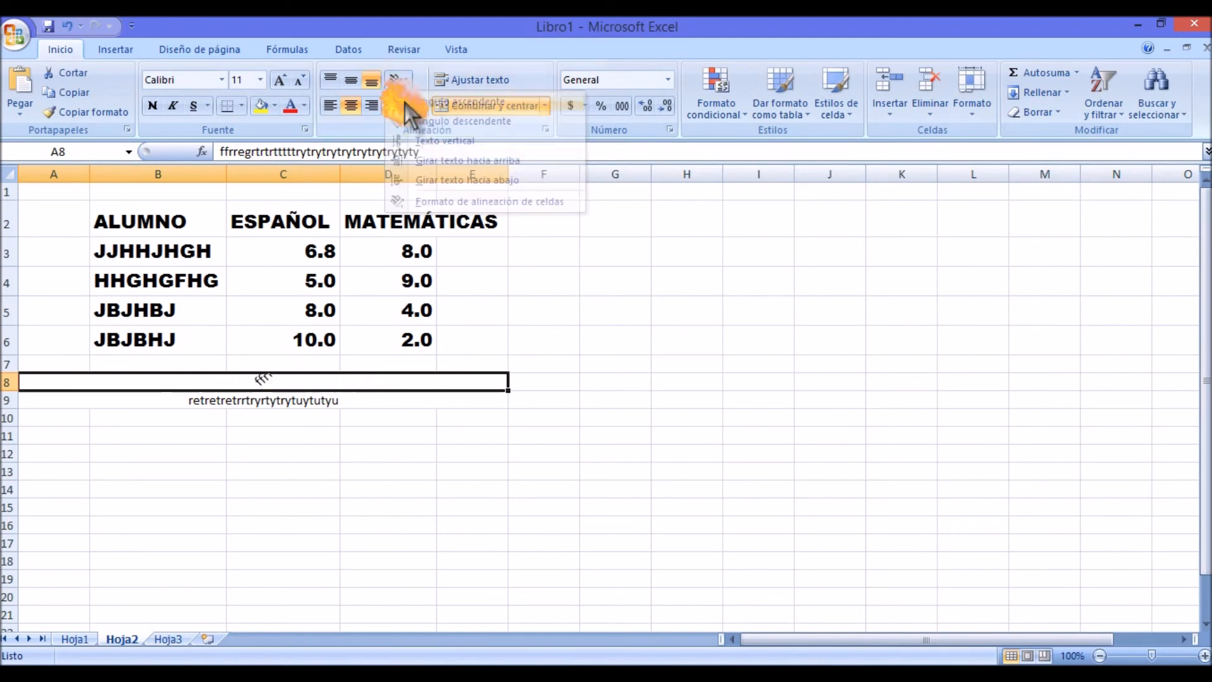
{"action": "left_click", "coordinate": [402, 81]}
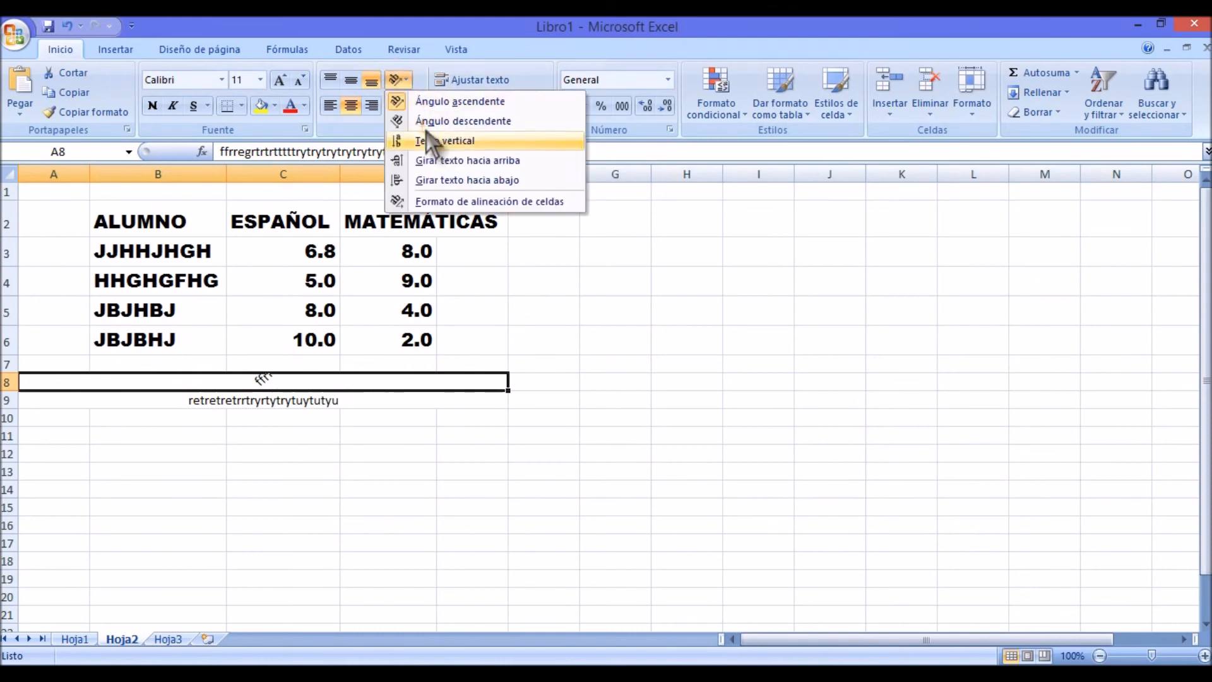
{"action": "left_click", "coordinate": [450, 201]}
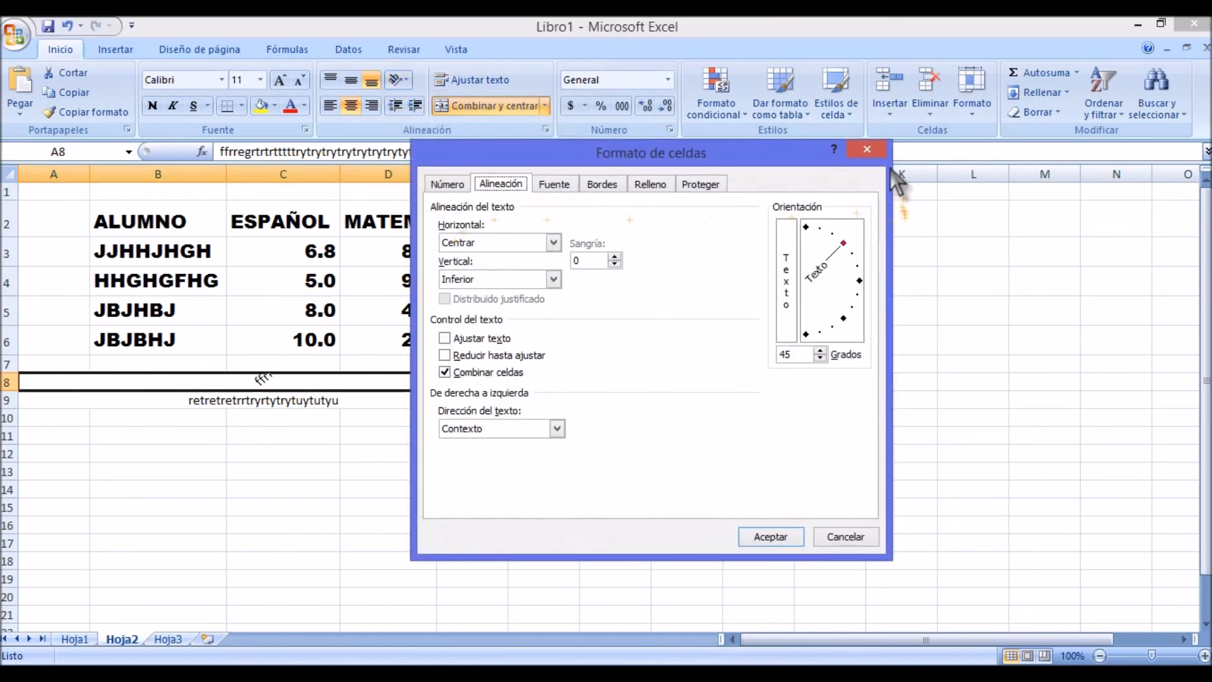
{"action": "left_click", "coordinate": [871, 152]}
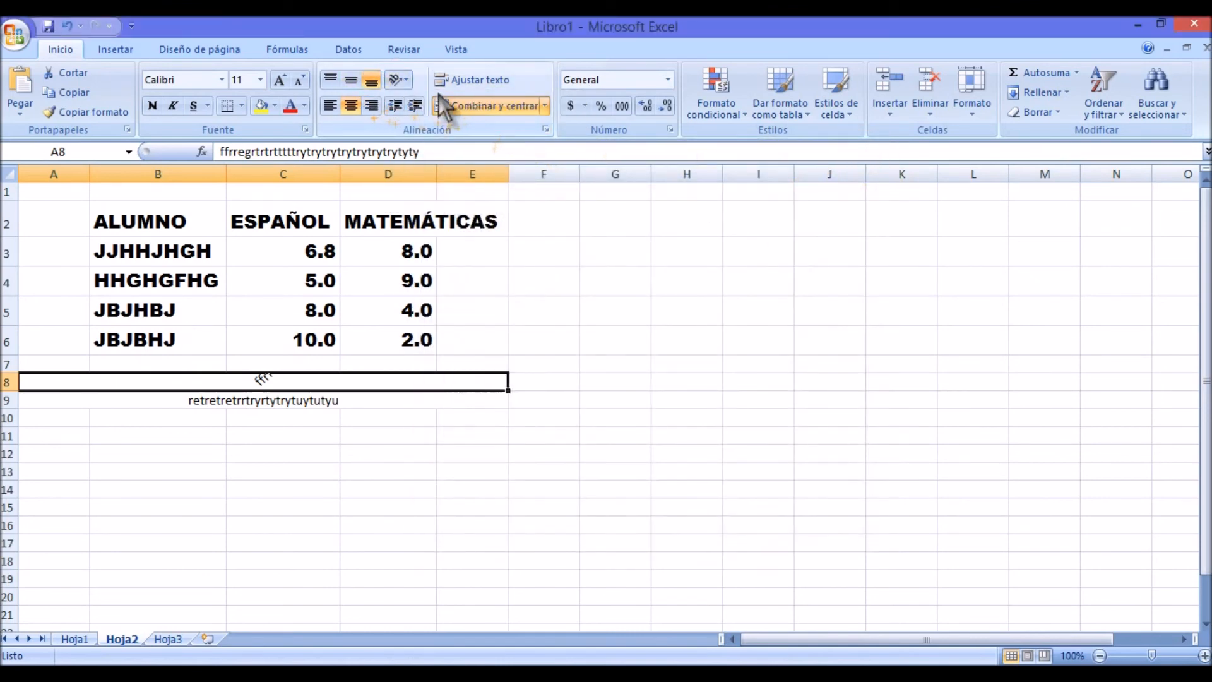
Step: Try the Texto vertical orientation on merged cell A8 and make row 8 slightly taller
{"action": "left_click", "coordinate": [404, 80]}
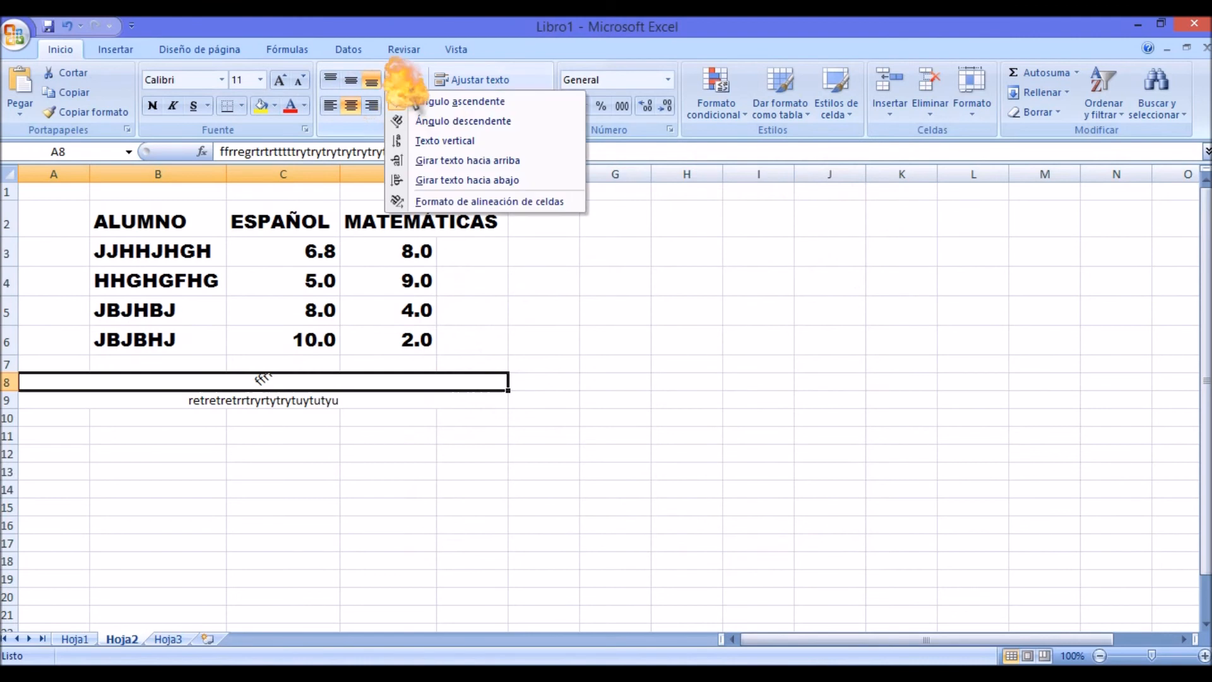
{"action": "left_click", "coordinate": [442, 140]}
{"action": "left_click", "coordinate": [544, 453]}
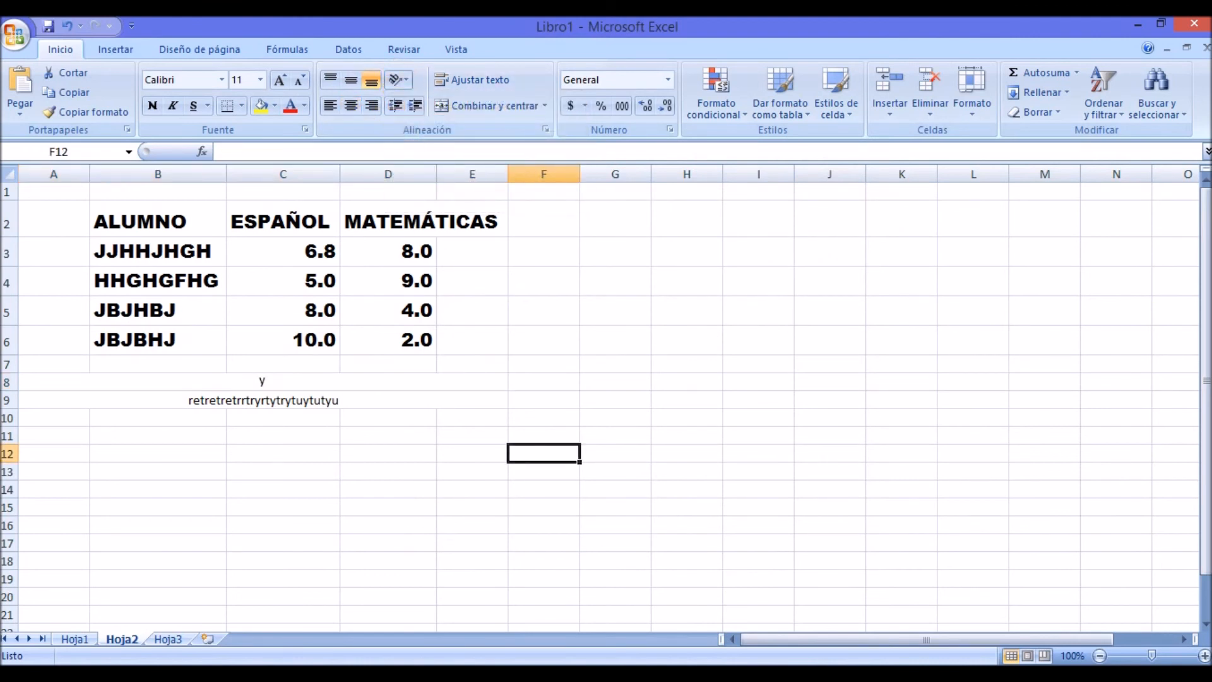
{"action": "left_click", "coordinate": [262, 382]}
{"action": "mouse_move", "coordinate": [8, 391]}
{"action": "left_mouse_down"}
{"action": "mouse_move", "coordinate": [8, 489]}
{"action": "mouse_move", "coordinate": [8, 399]}
{"action": "left_mouse_up"}
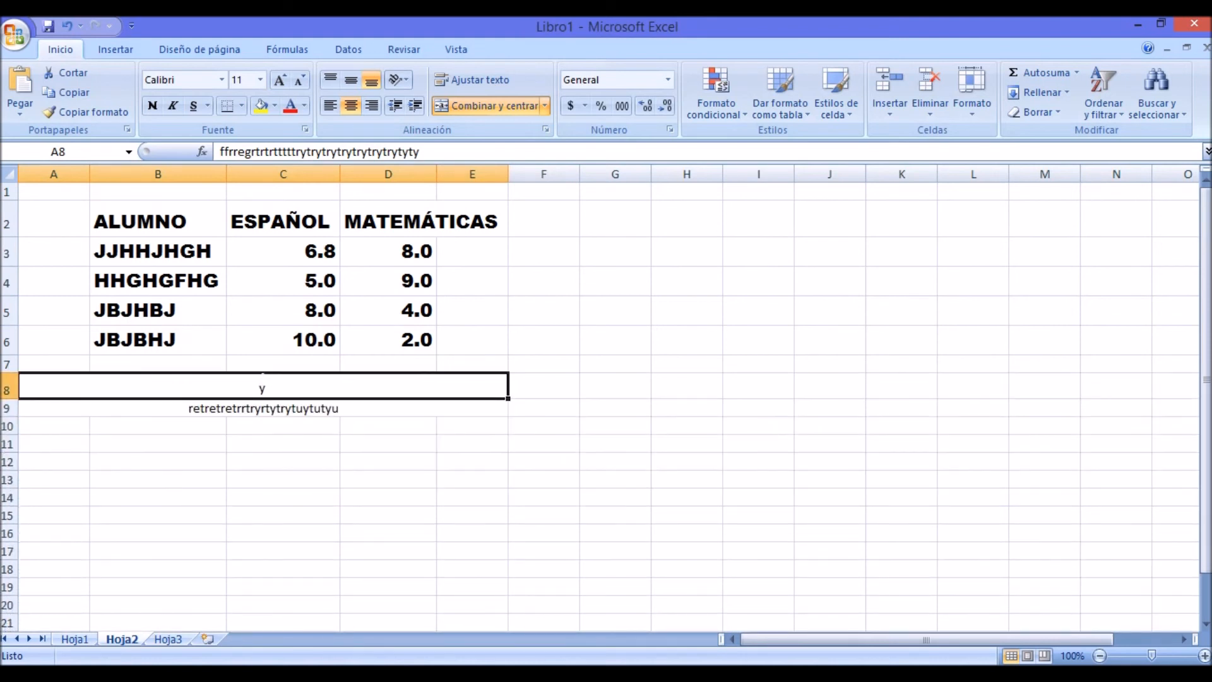
{"action": "double_click", "coordinate": [8, 399]}
Step: Undo the height change of row 8 and the text orientation changes in merged cell A8
{"action": "key", "text": "ctrl+z"}
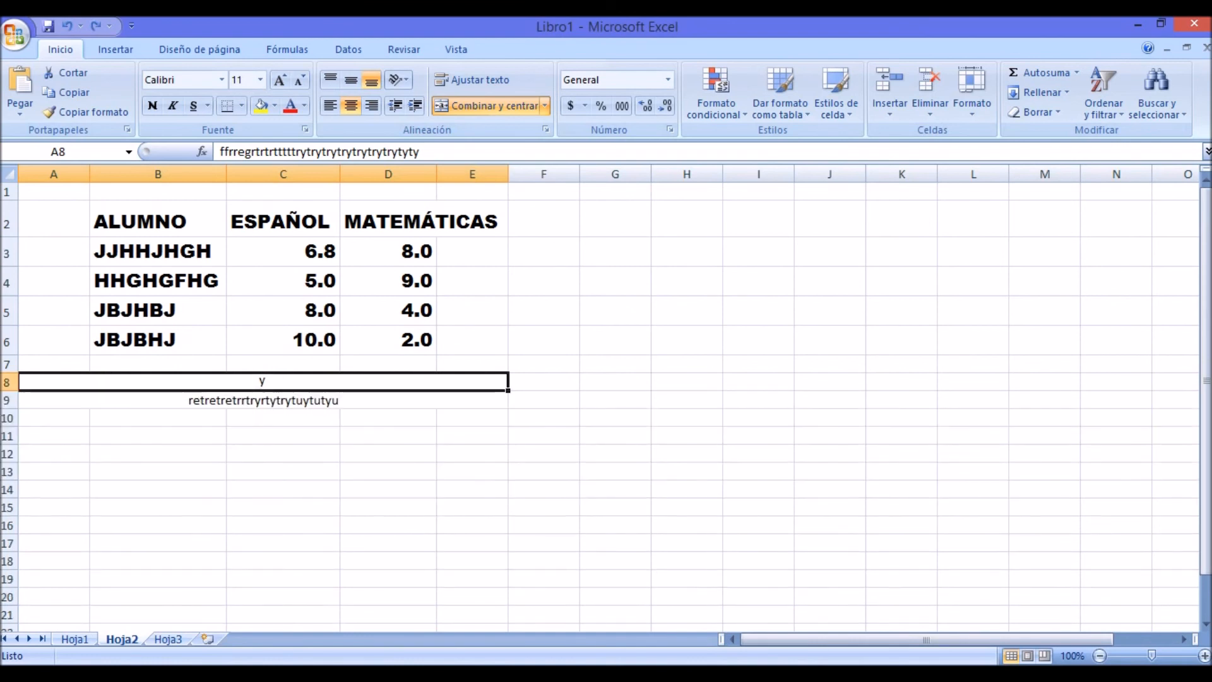
{"action": "key", "text": "ctrl+z"}
{"action": "key", "text": "ctrl+z"}
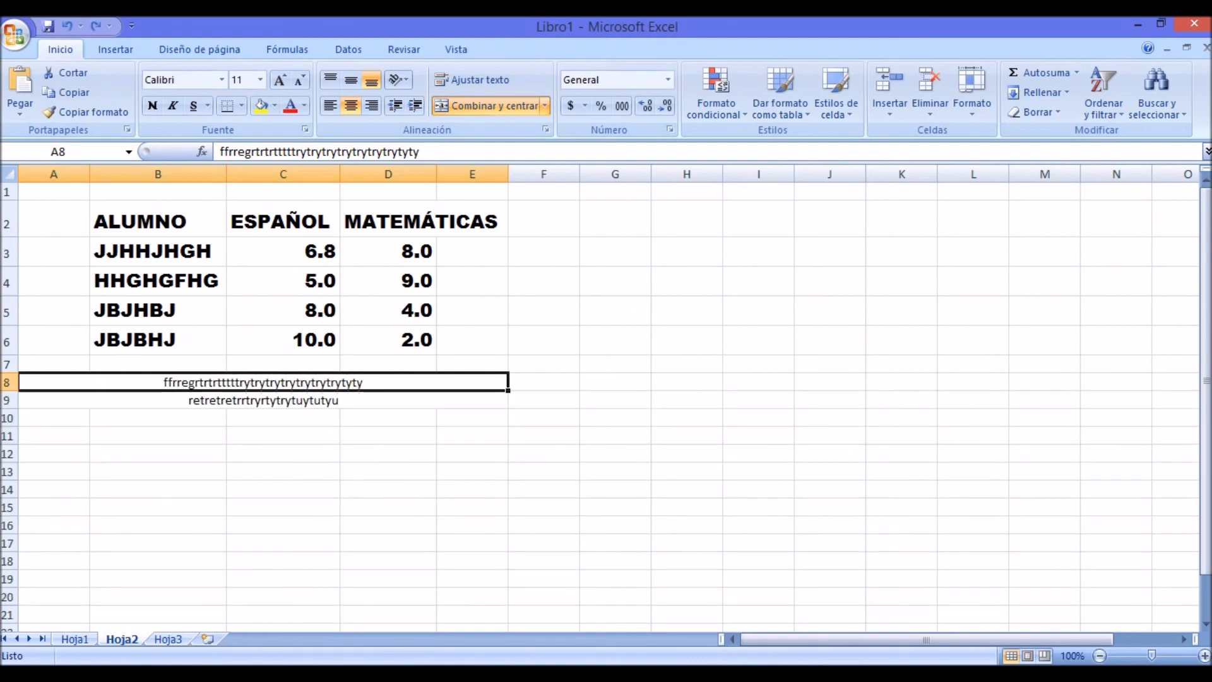
{"action": "left_click", "coordinate": [615, 490]}
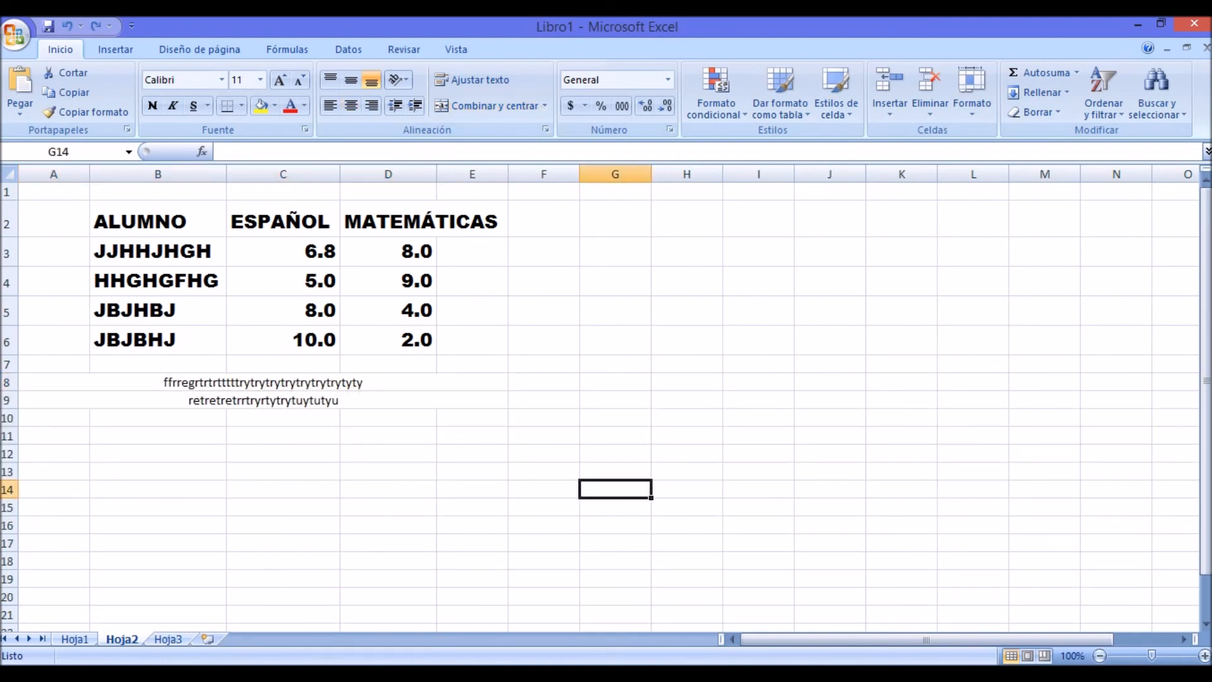